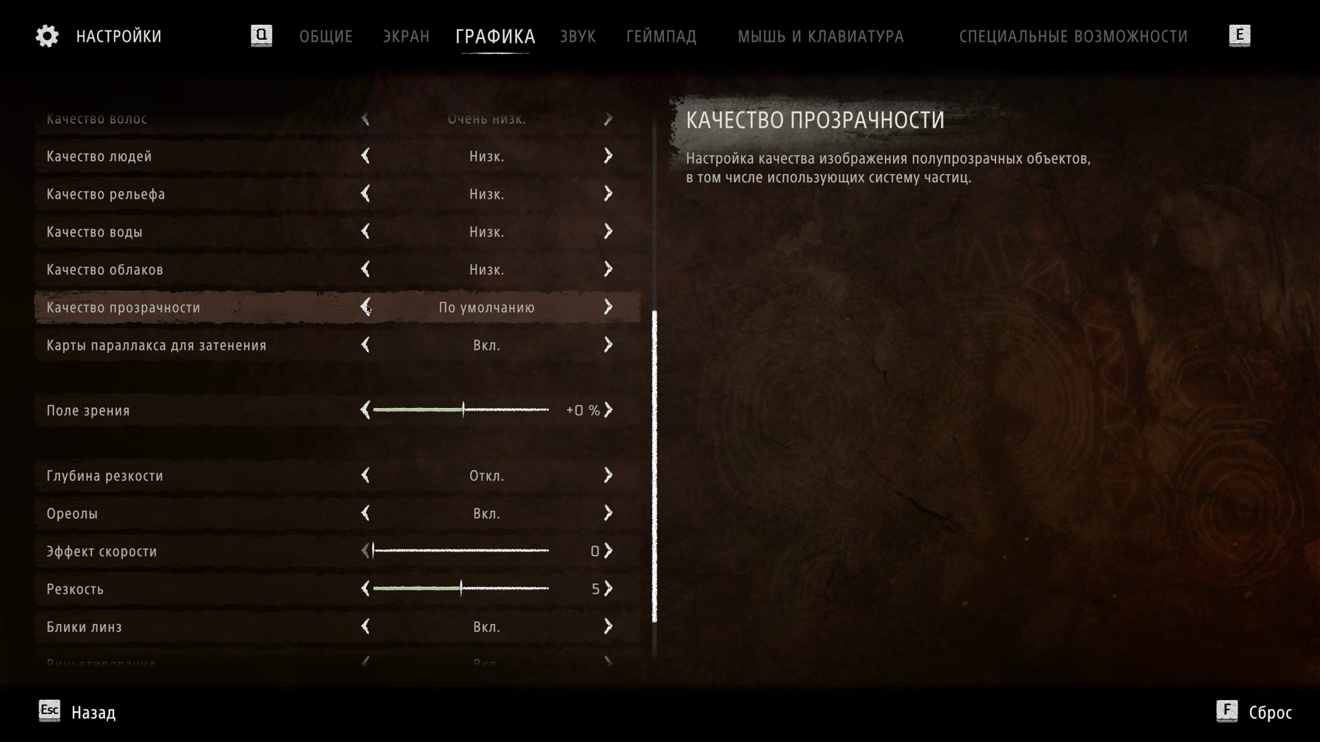
Step: Set "Карты параллакса для затенения" to "Выкл.", review the remaining graphics options, and leave the game settings
scroll(510, 314, "down", 2)
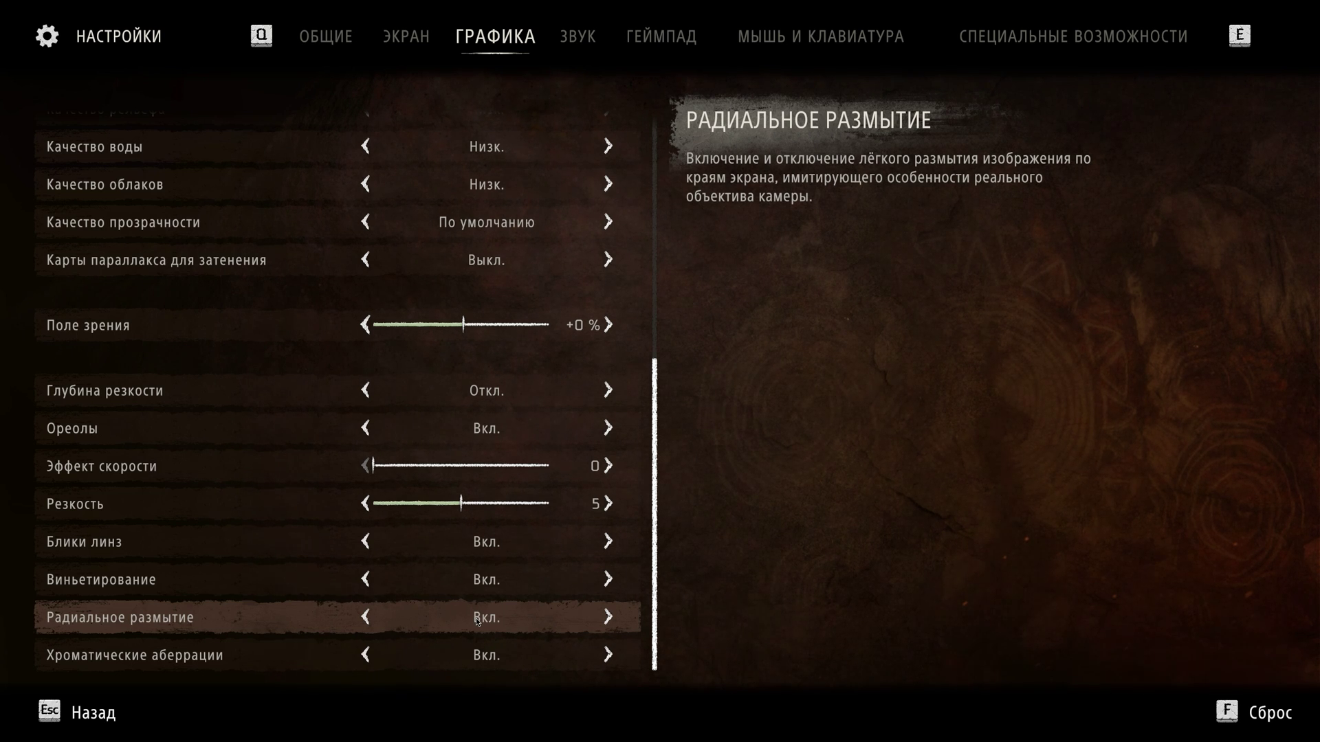
scroll(677, 605, "up", 3)
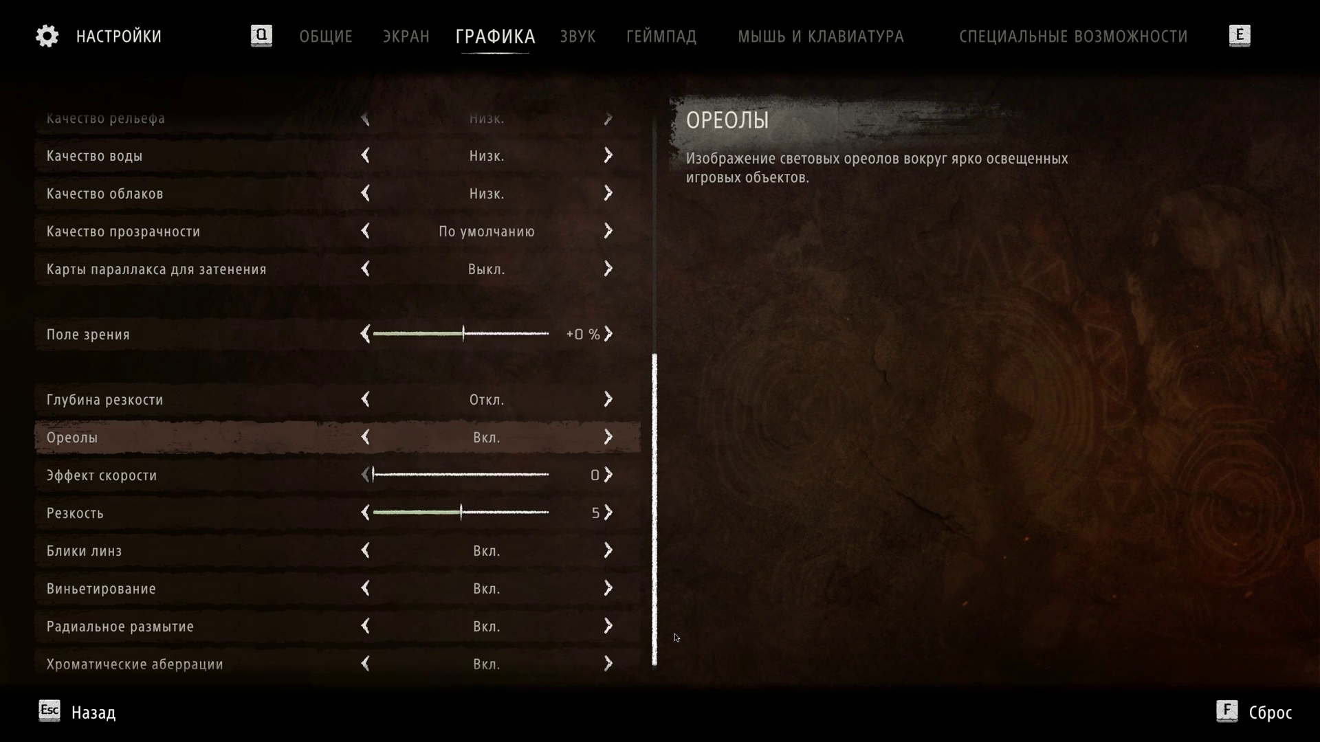
scroll(681, 569, "up", 2)
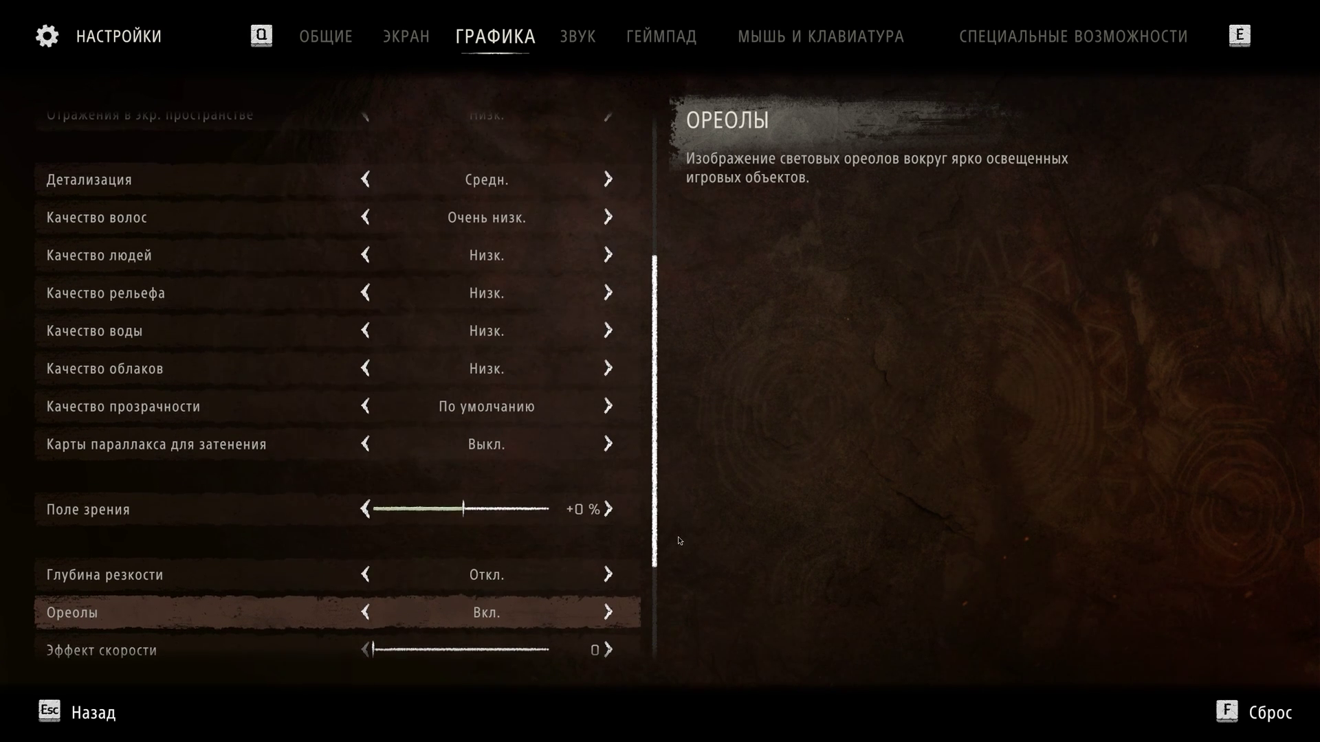
scroll(677, 520, "up", 4)
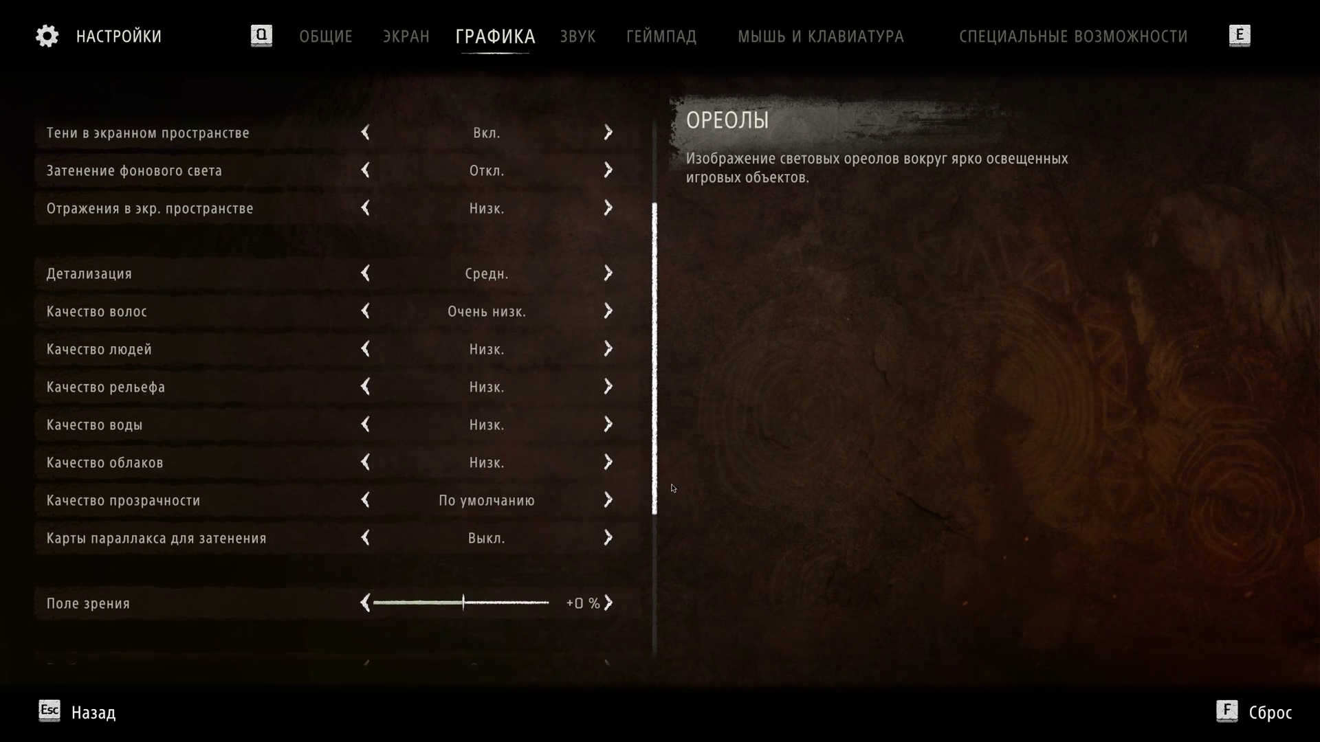
left_click_drag(657, 421, 656, 388)
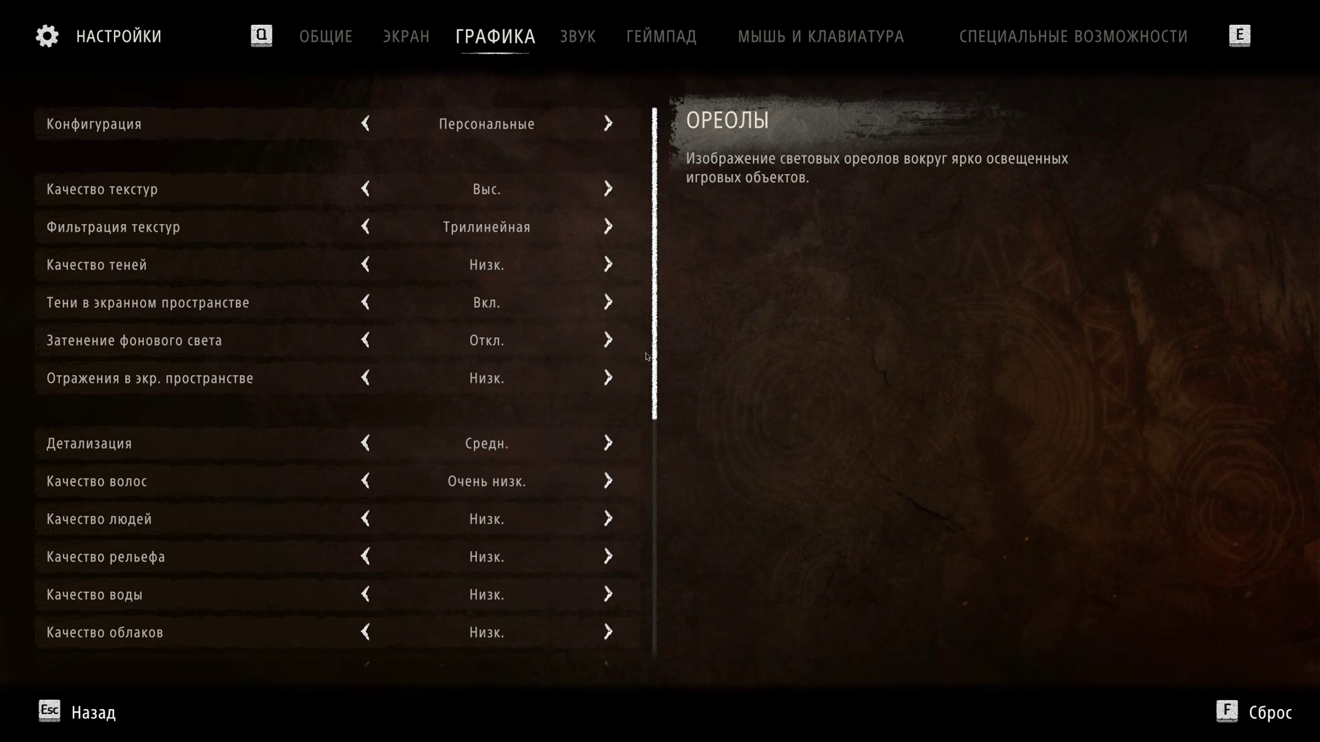
key("Escape")
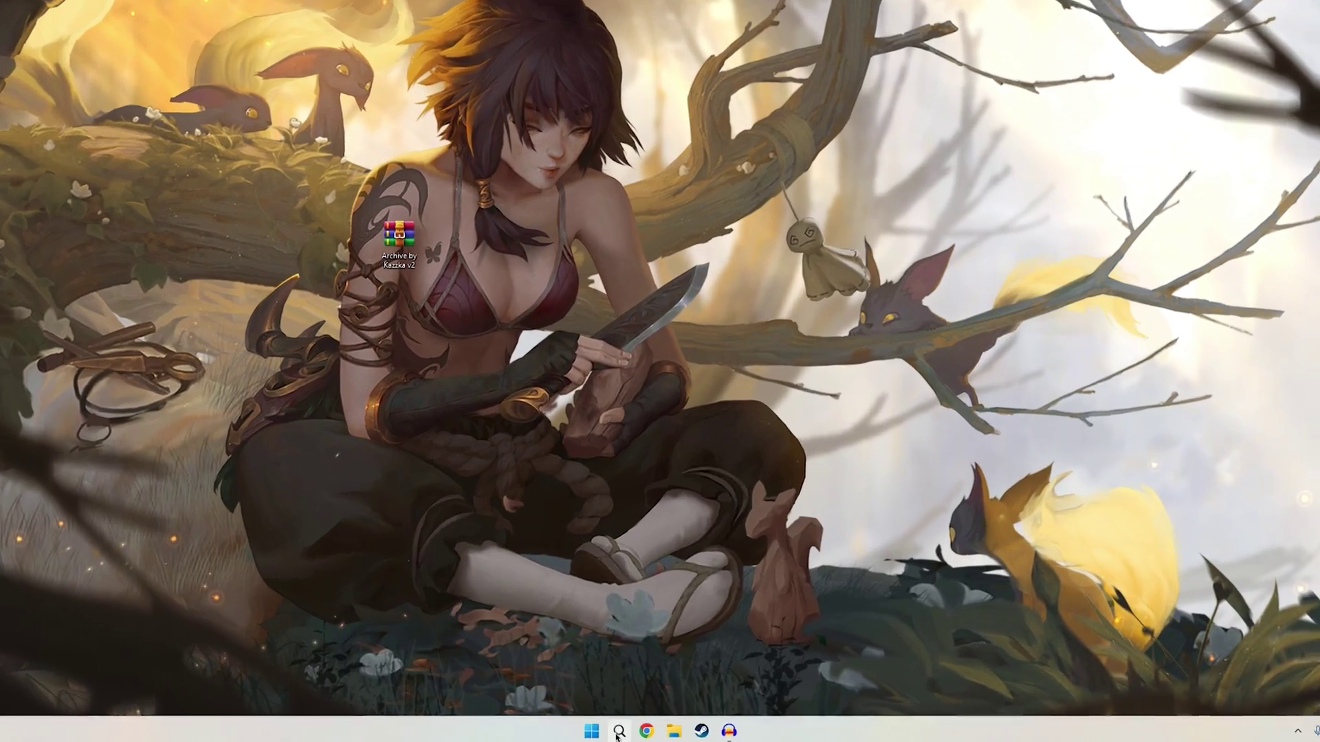
Step: Find the Windows Control Panel through search and open its power options (Электропитание)
key("super+s")
type("пн")
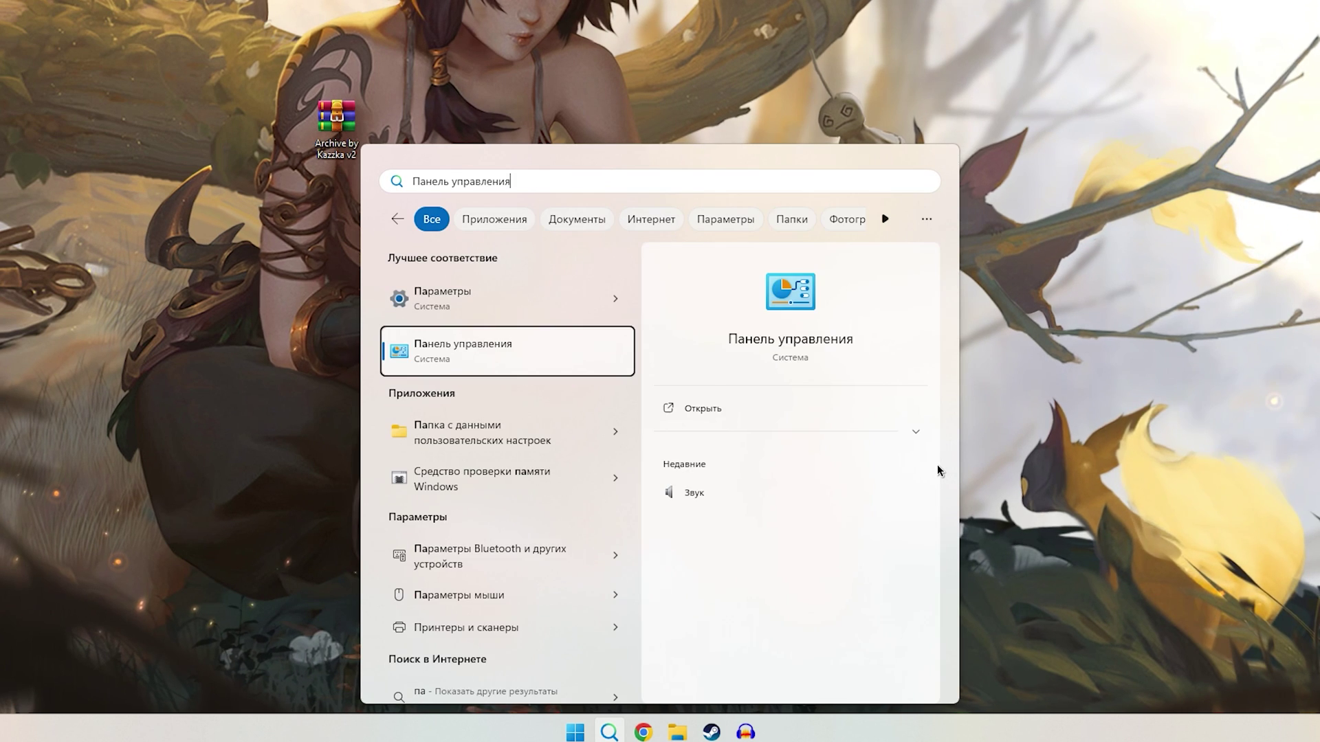
key("Return")
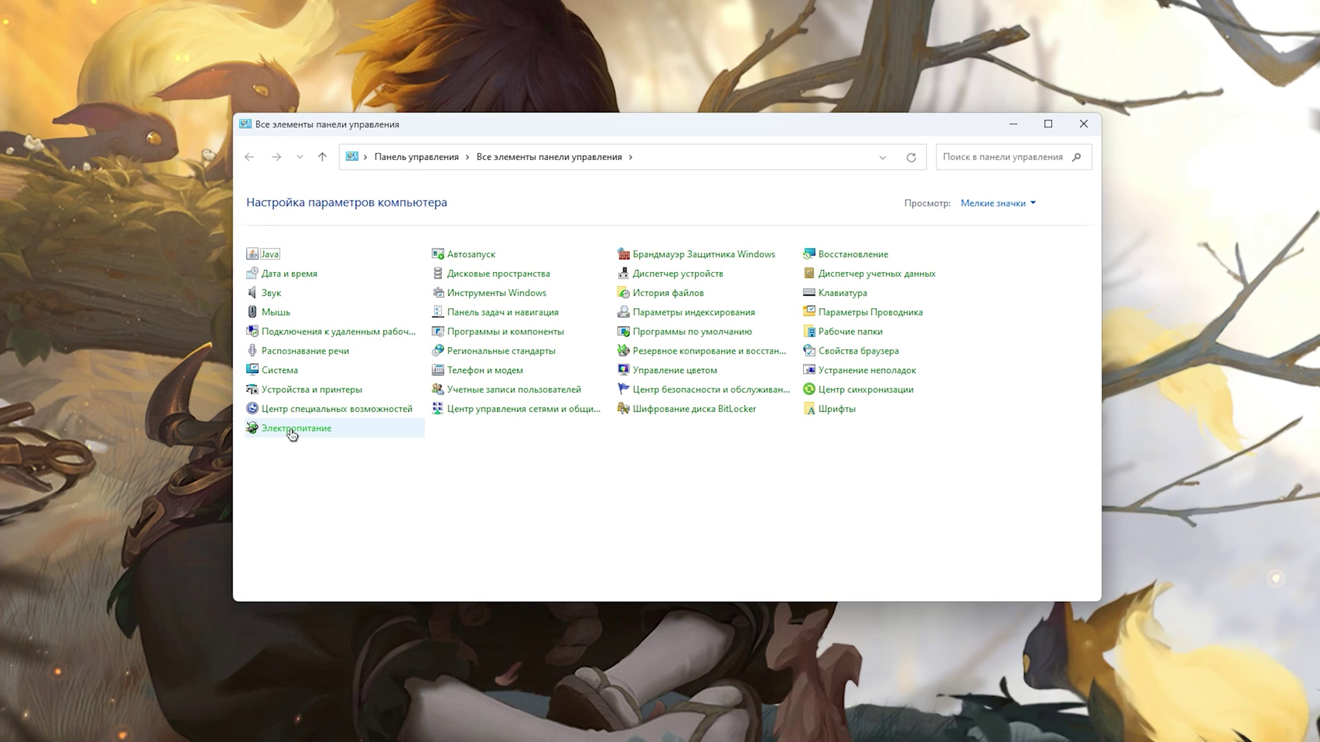
left_click(292, 430)
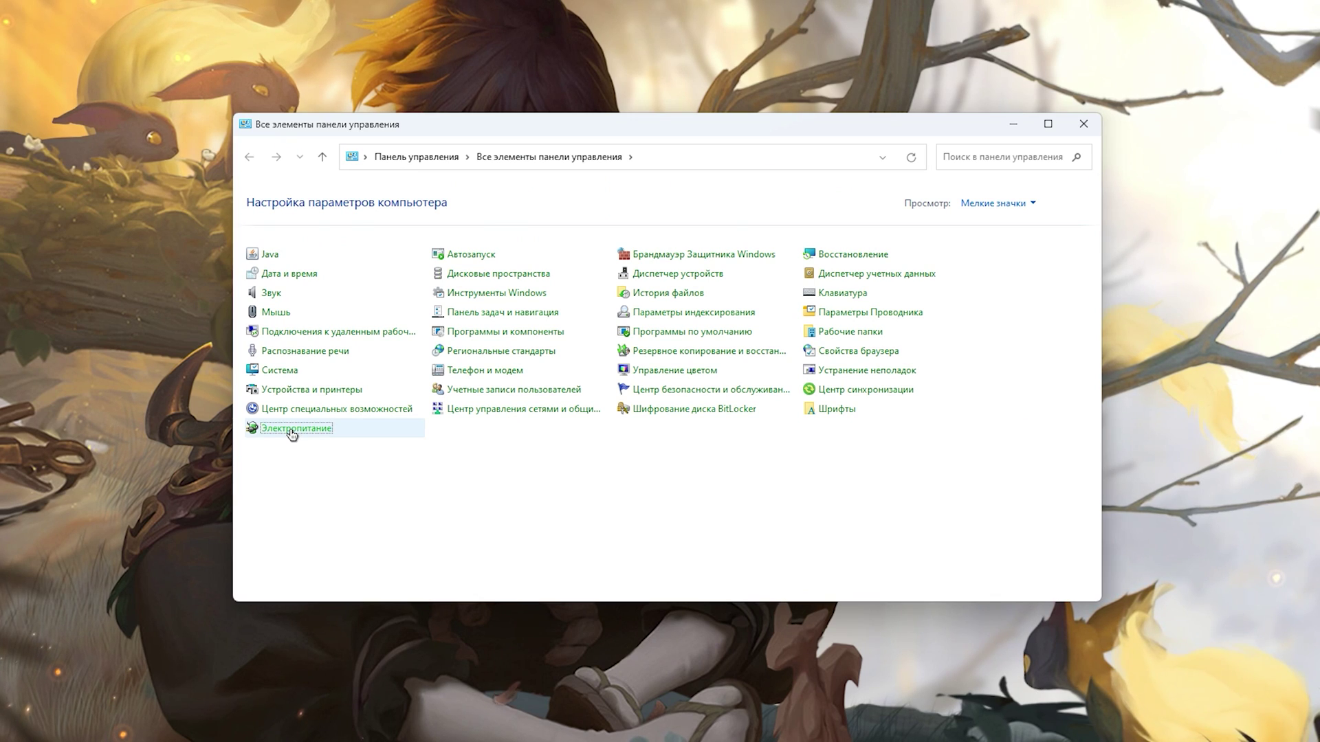
left_click(445, 396)
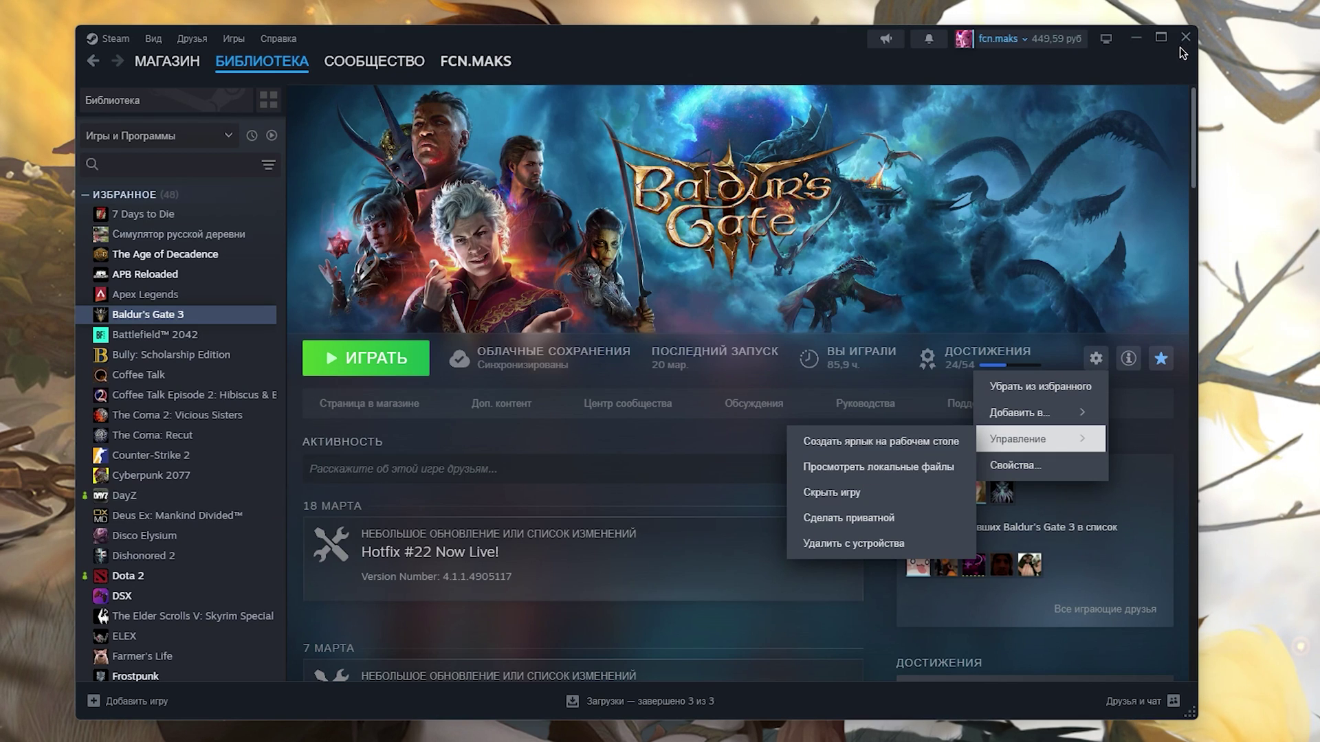
Step: Browse the game's local files and disable fullscreen optimizations in the compatibility properties of HorizonForbiddenWest
left_click(891, 468)
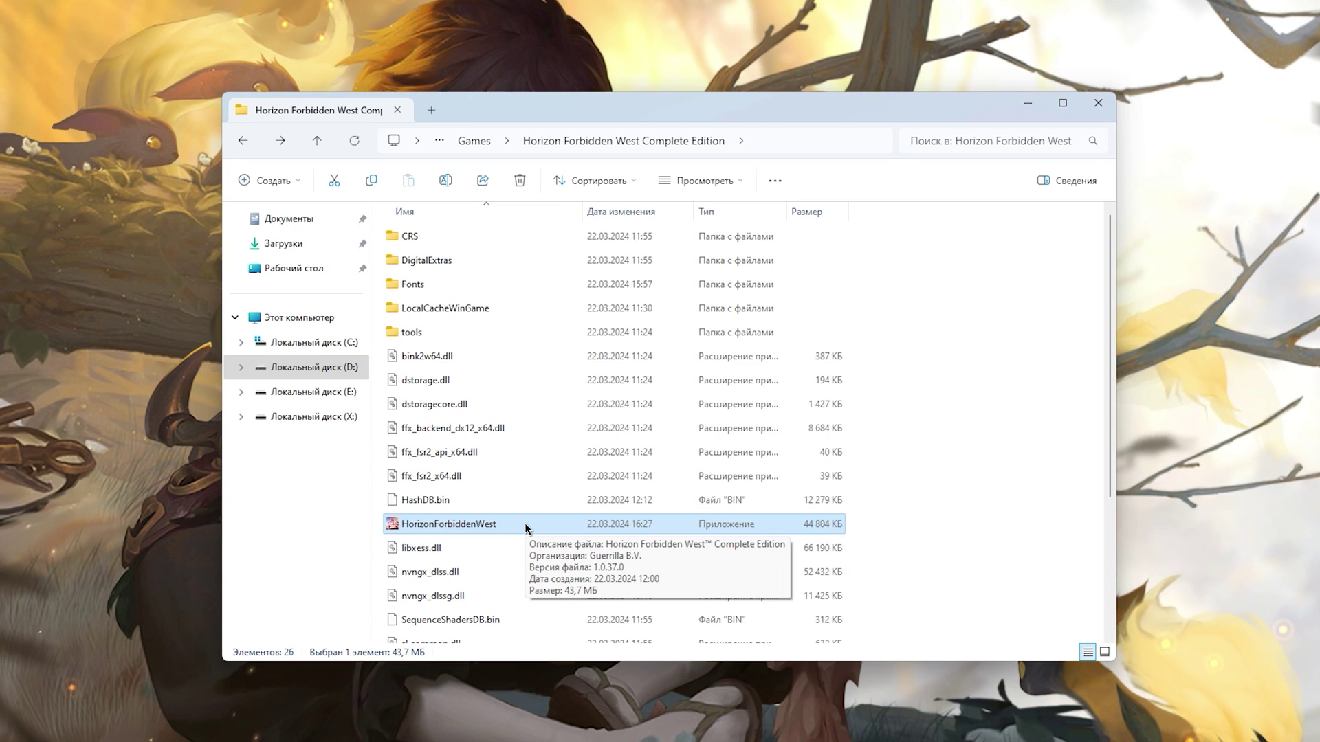
right_click(525, 524)
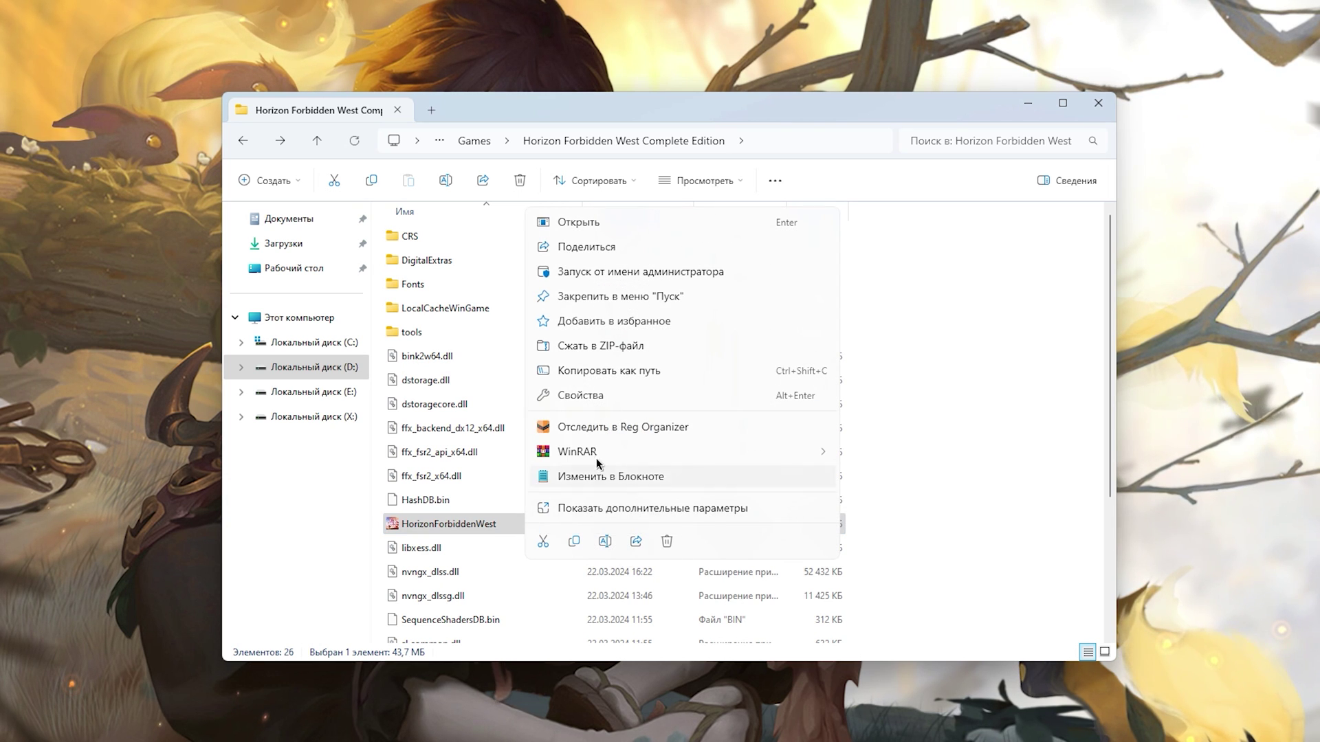
left_click(581, 395)
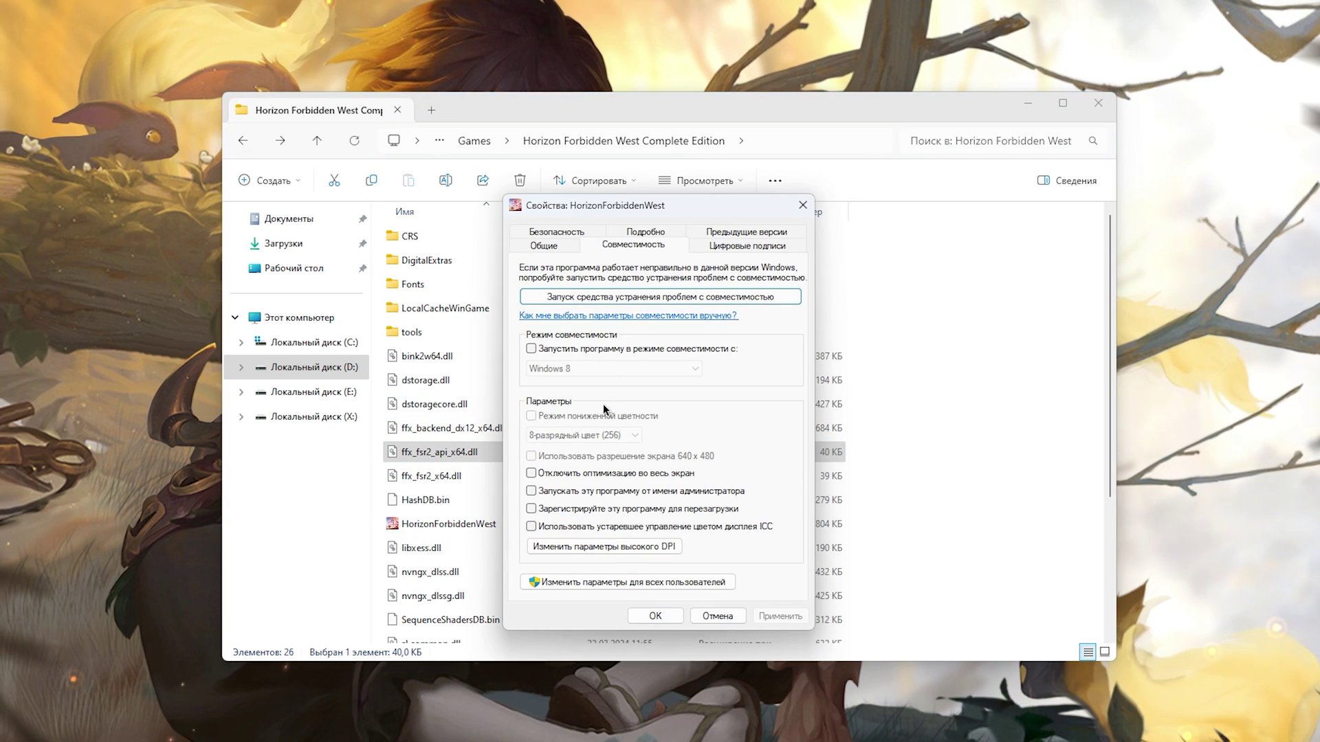
left_click(590, 477)
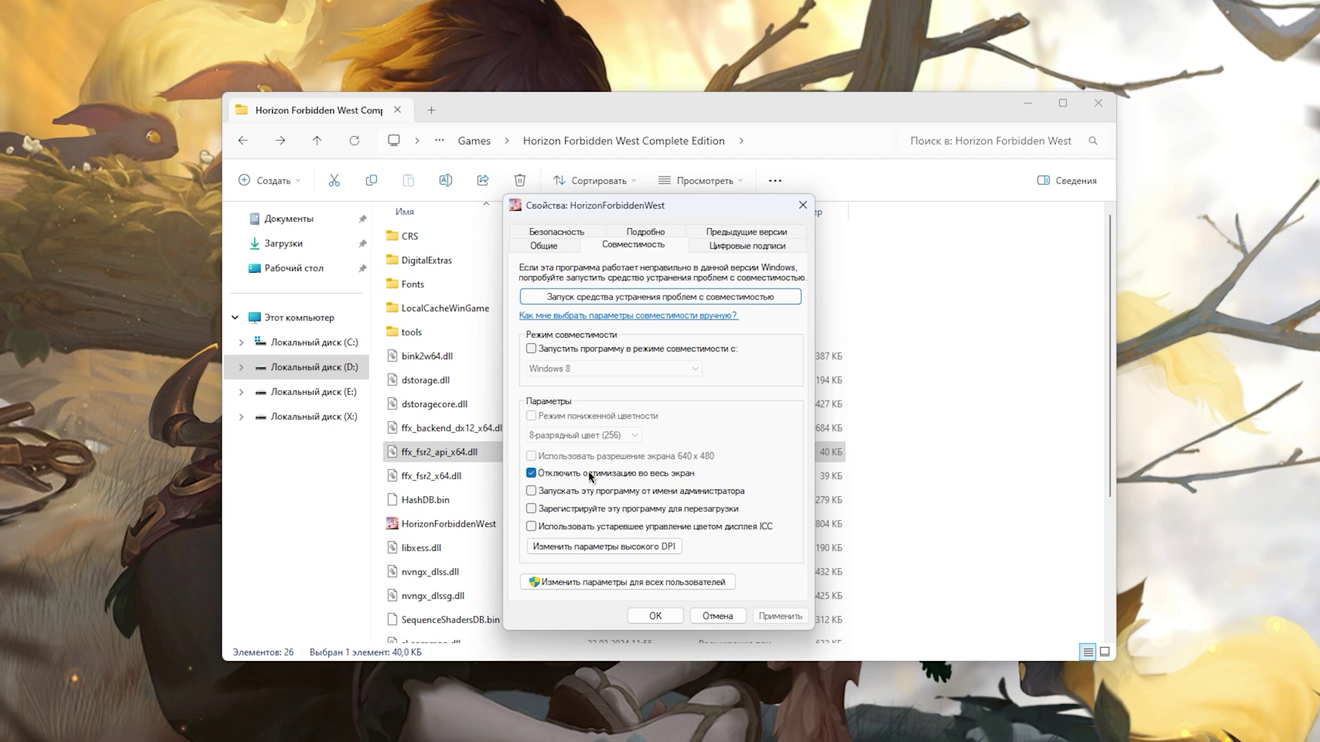
Step: Override high DPI scaling for HorizonForbiddenWest with scaling performed by "Приложение", and apply the properties
left_click(596, 545)
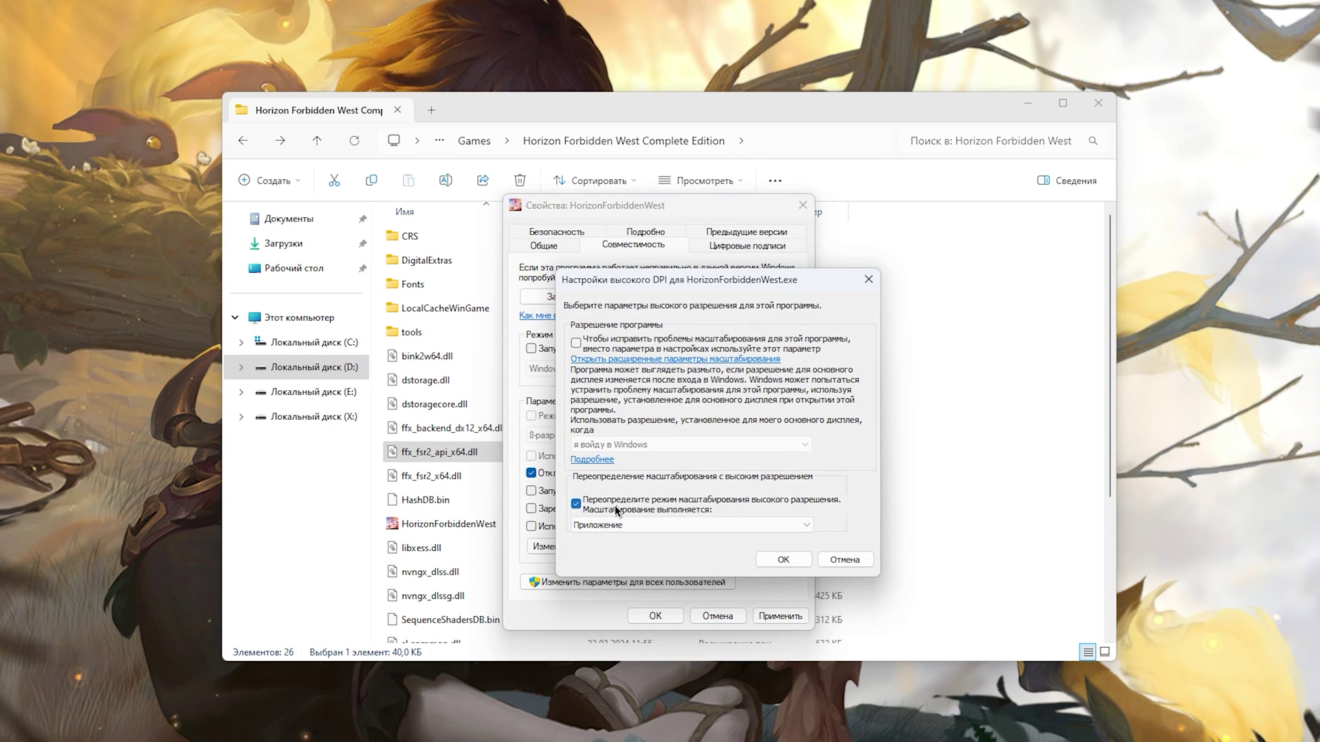
left_click(790, 563)
left_click(780, 616)
left_click(655, 616)
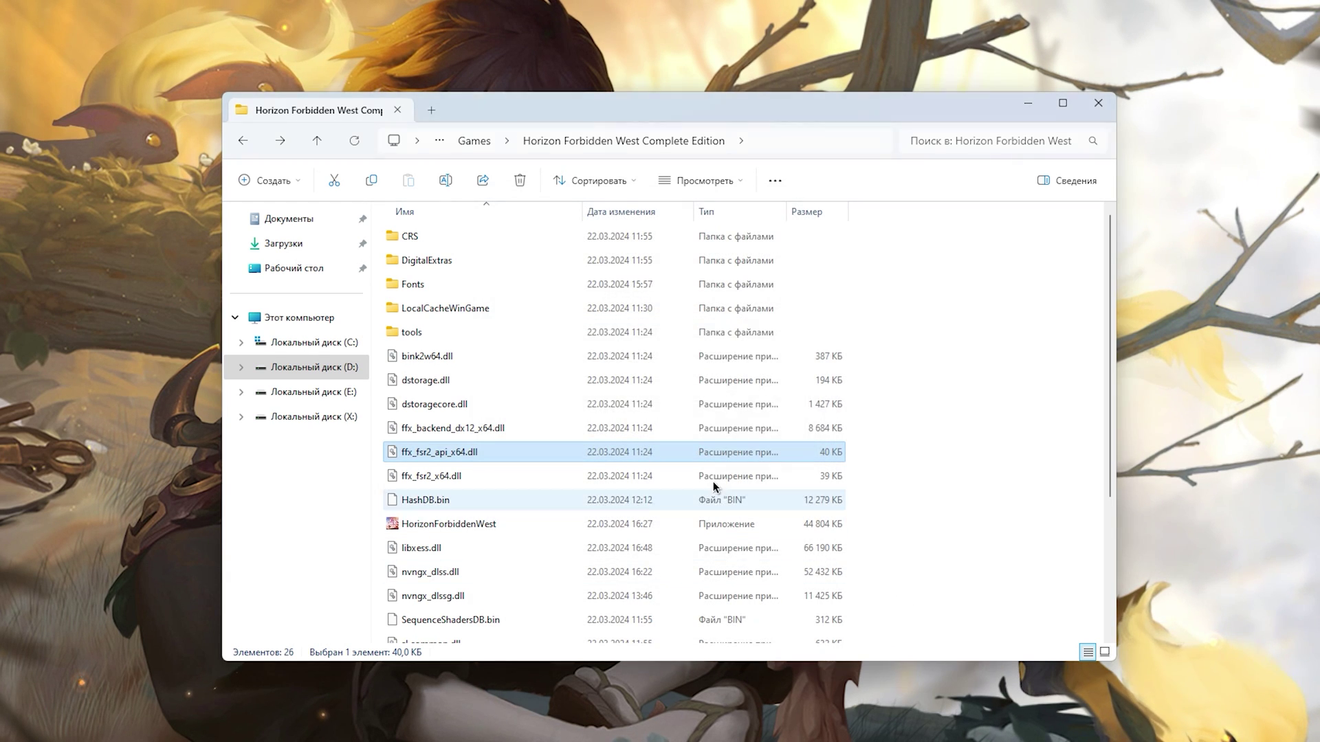
Step: Copy the full path of the Horizon Forbidden West Complete Edition folder
left_click(769, 144)
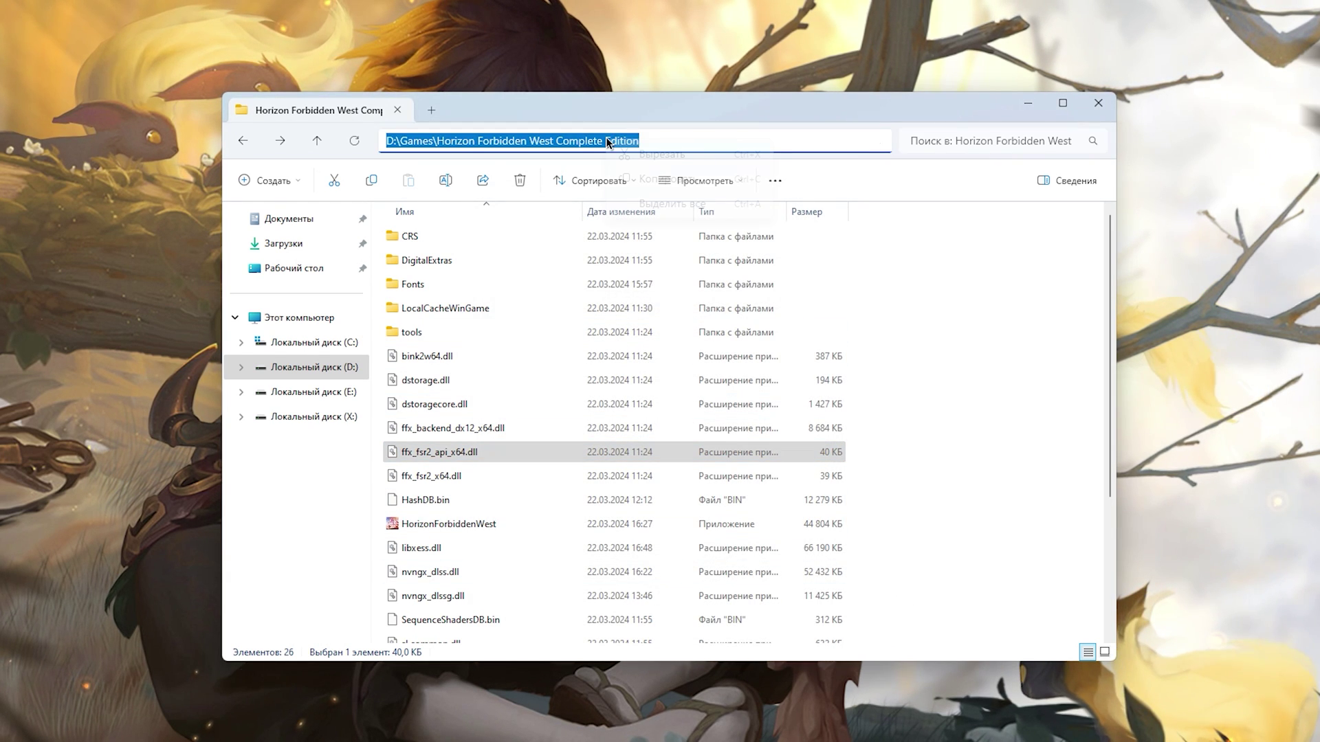
right_click(635, 141)
left_click(672, 177)
Step: Search Windows for "Настройки графики", open that settings page, and look through its list of applications
key("super")
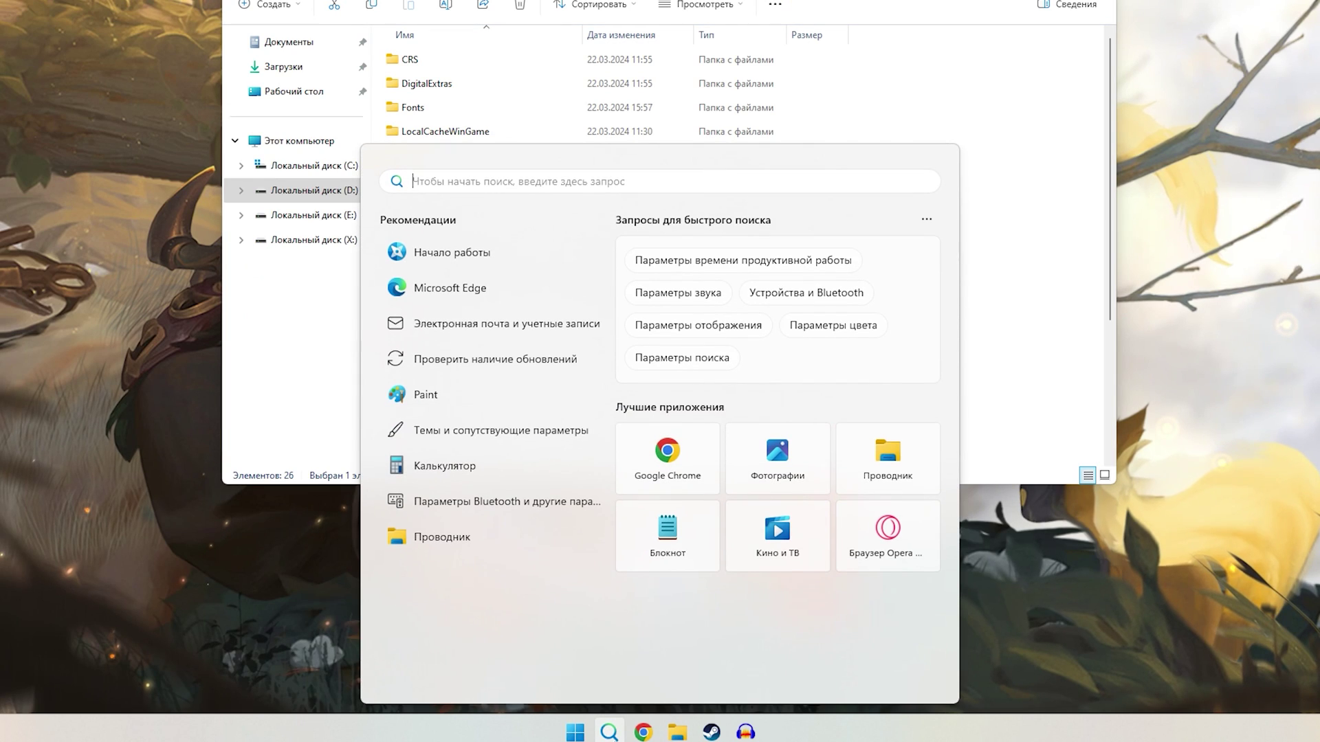
type("настро")
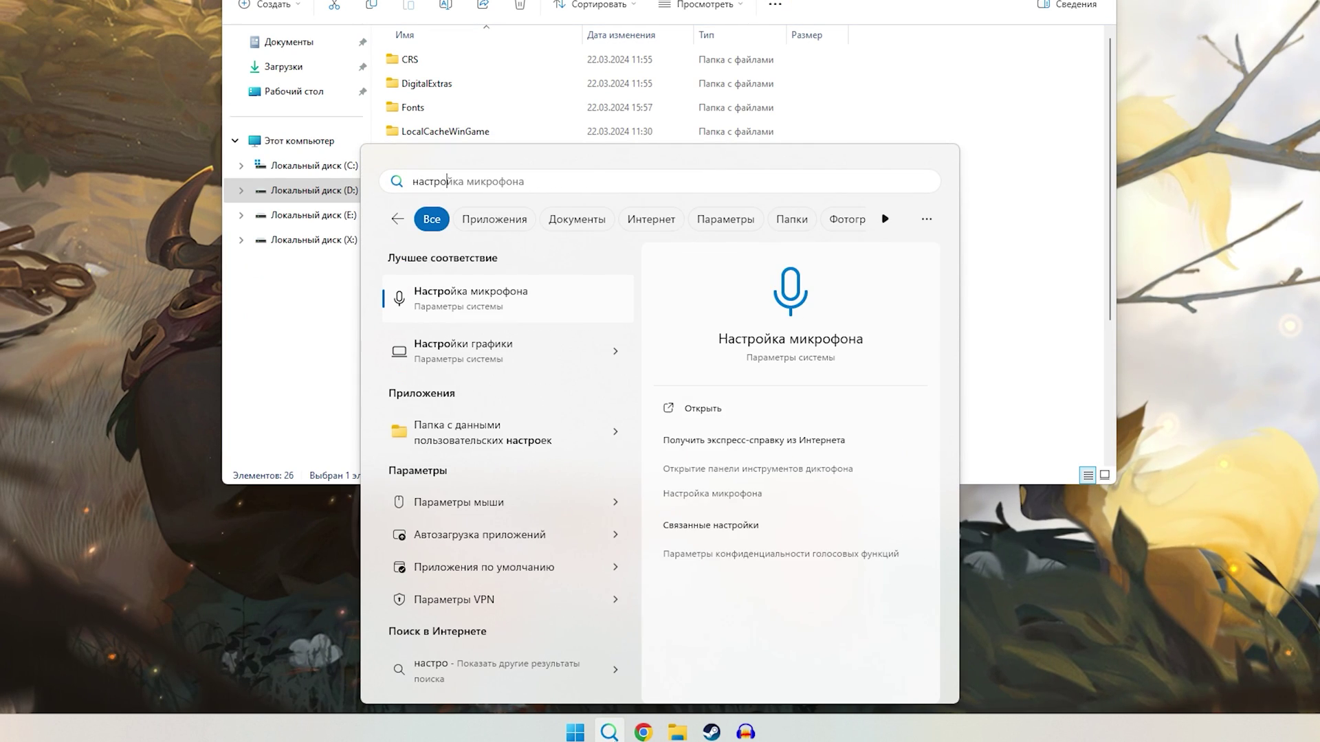
key("Down")
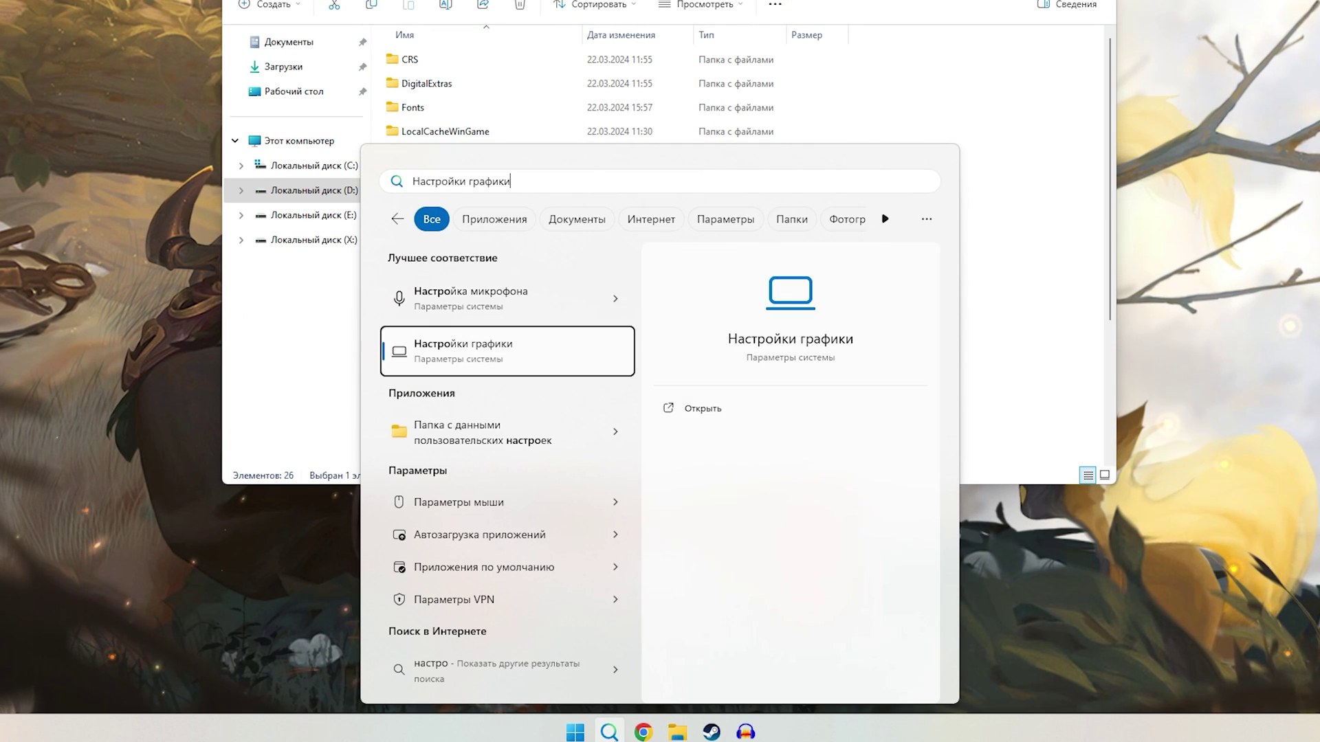
key("Return")
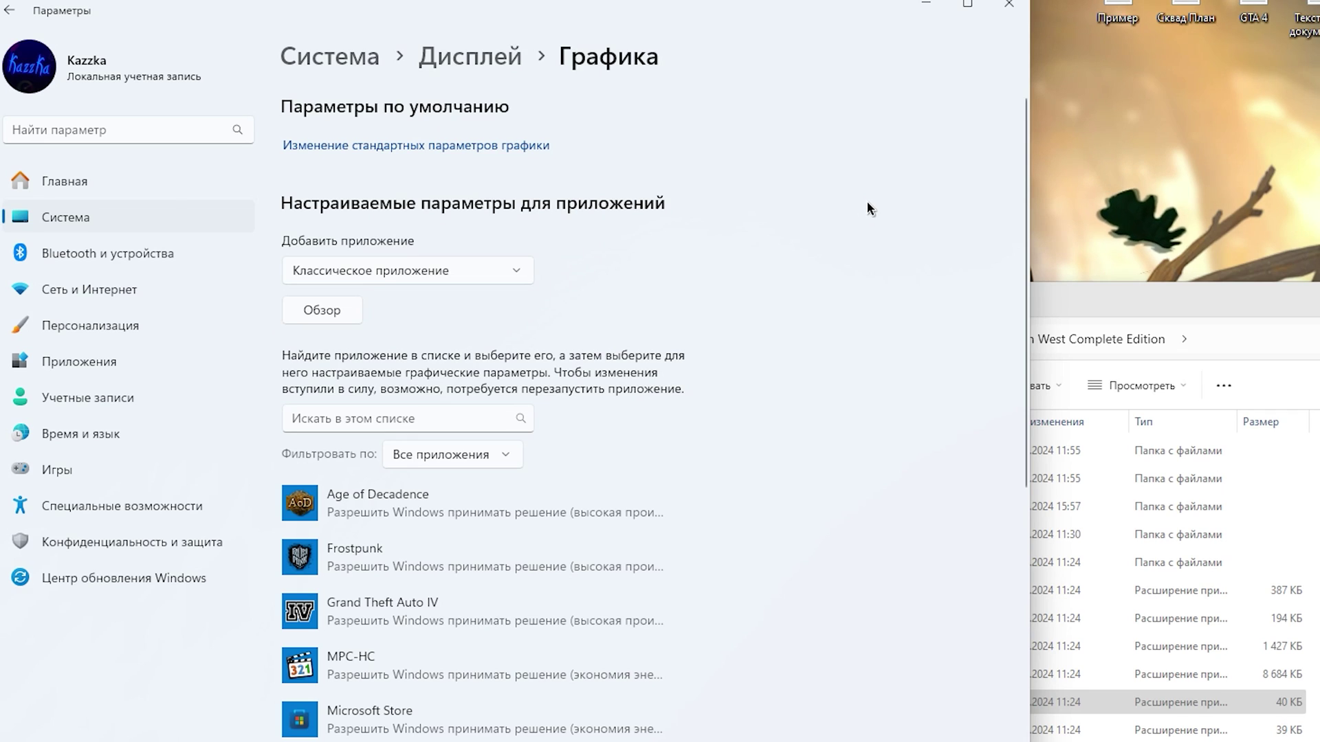
scroll(450, 555, "down", 2)
scroll(591, 559, "down", 6)
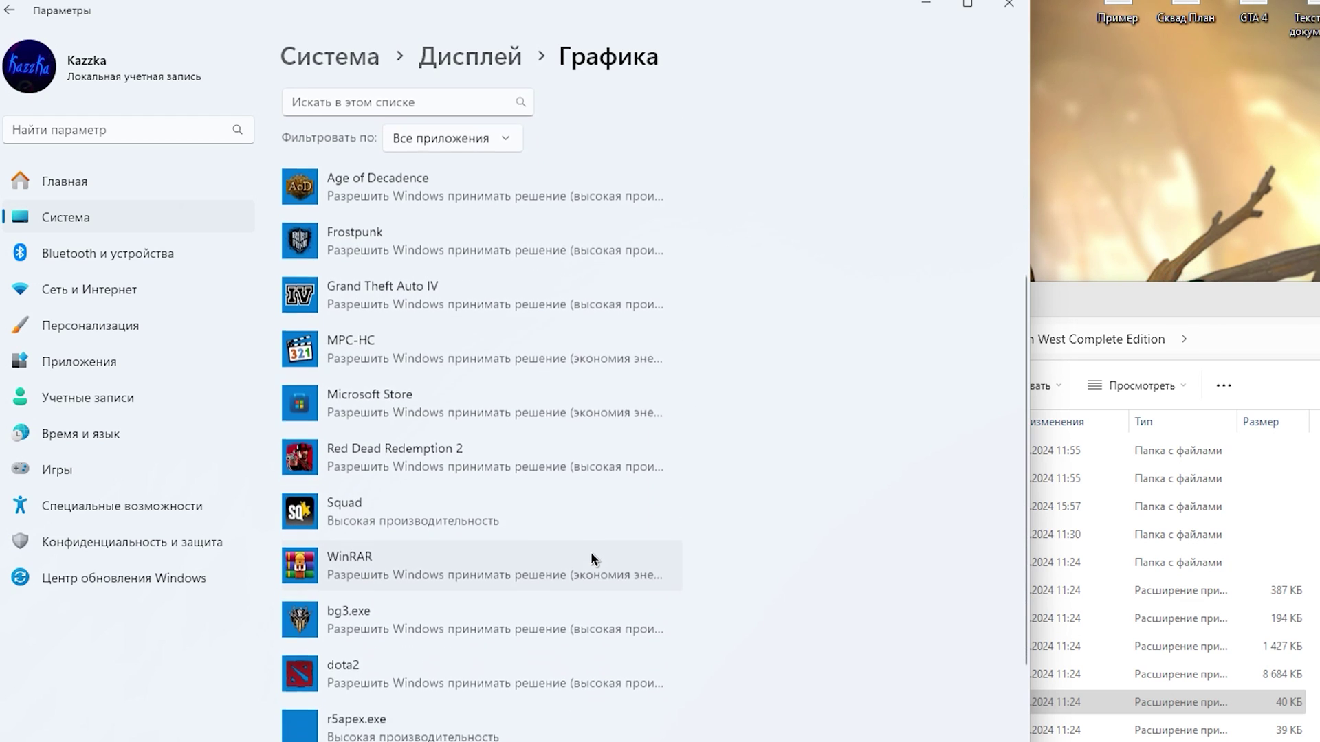
scroll(455, 610, "up", 5)
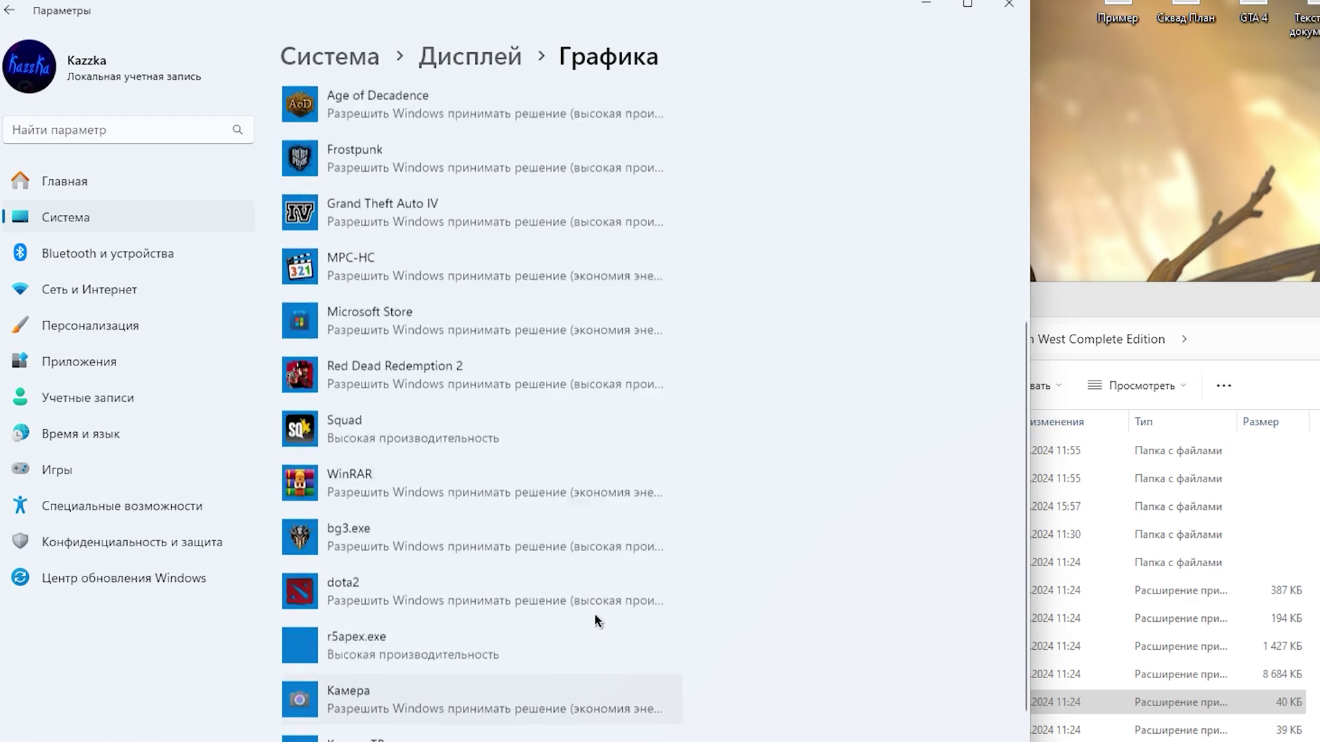
scroll(631, 372, "up", 2)
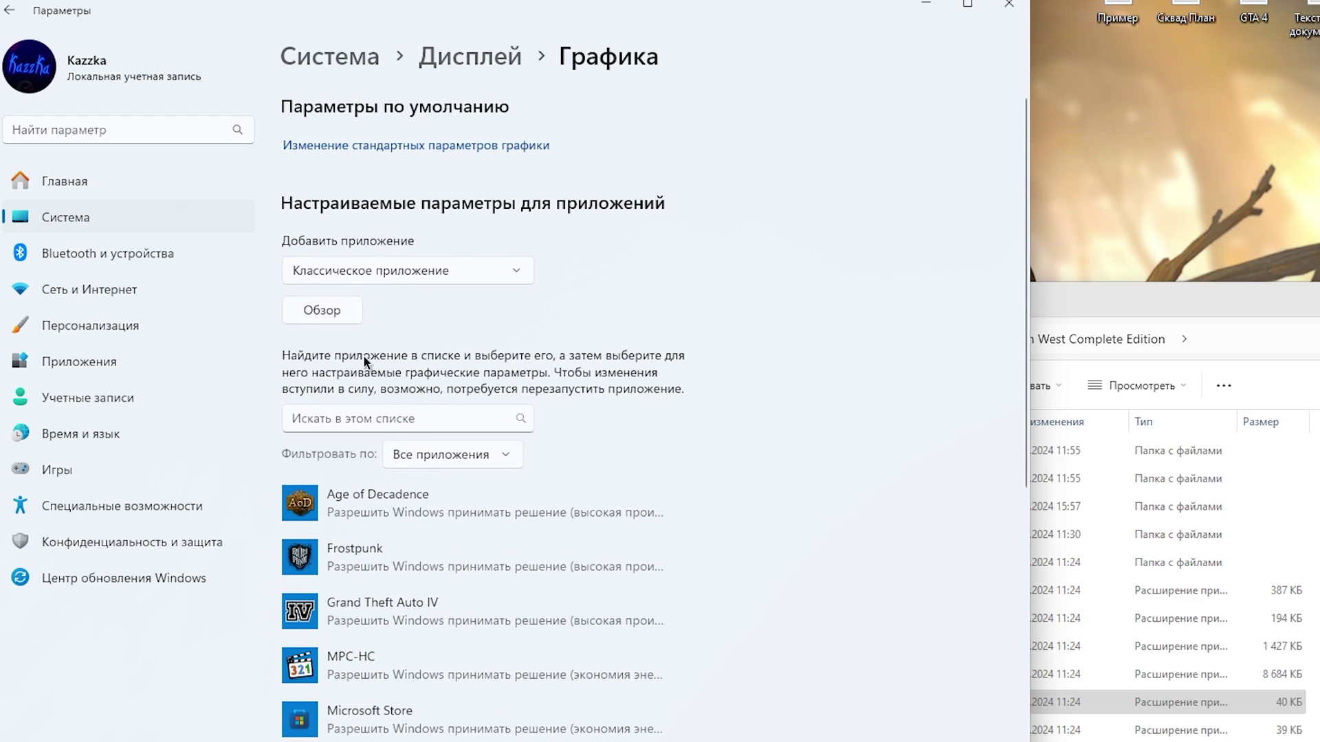
Step: Add HorizonForbiddenWest from D:\Games\Horizon Forbidden West Complete Edition to the app list and save its graphics preference as "Высокая производительность"
left_click(326, 312)
left_click(568, 40)
type("D:\\Games\\Horizon Forbidden West Complete Edition")
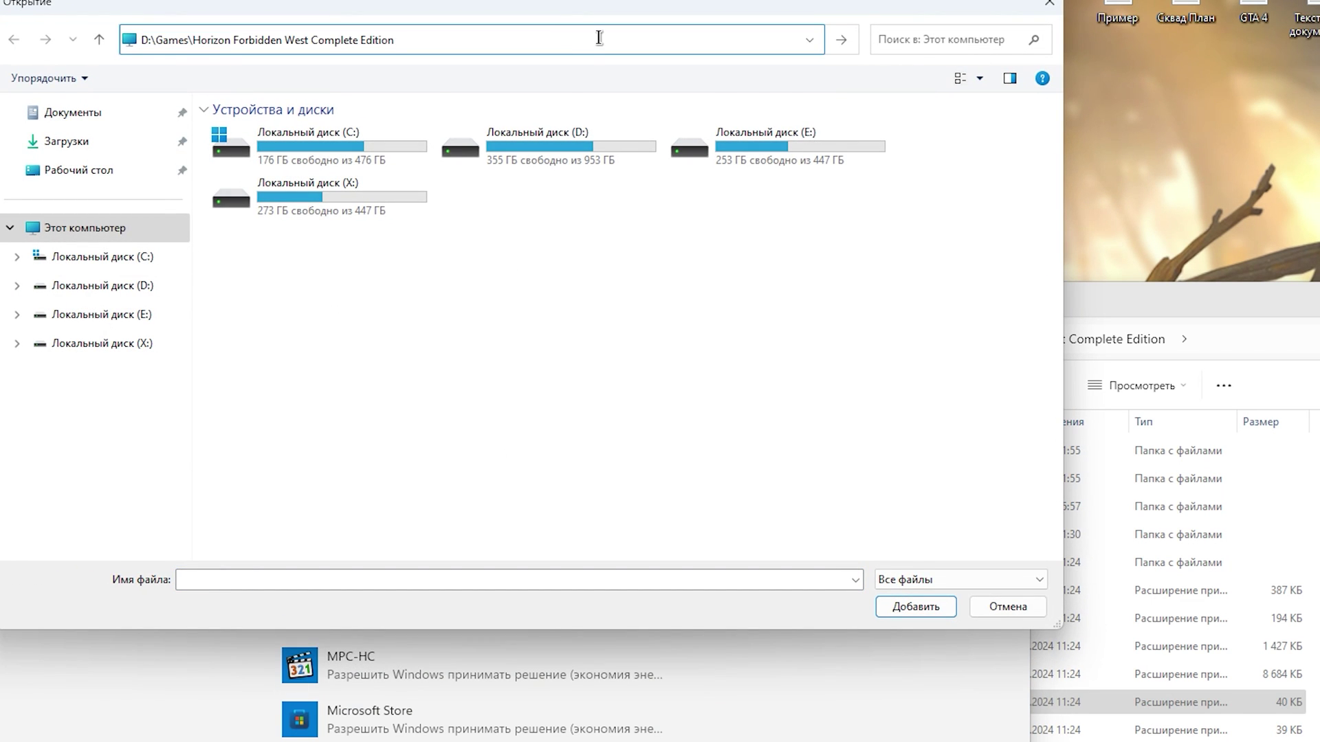
key("Return")
left_click(329, 275)
left_click(897, 612)
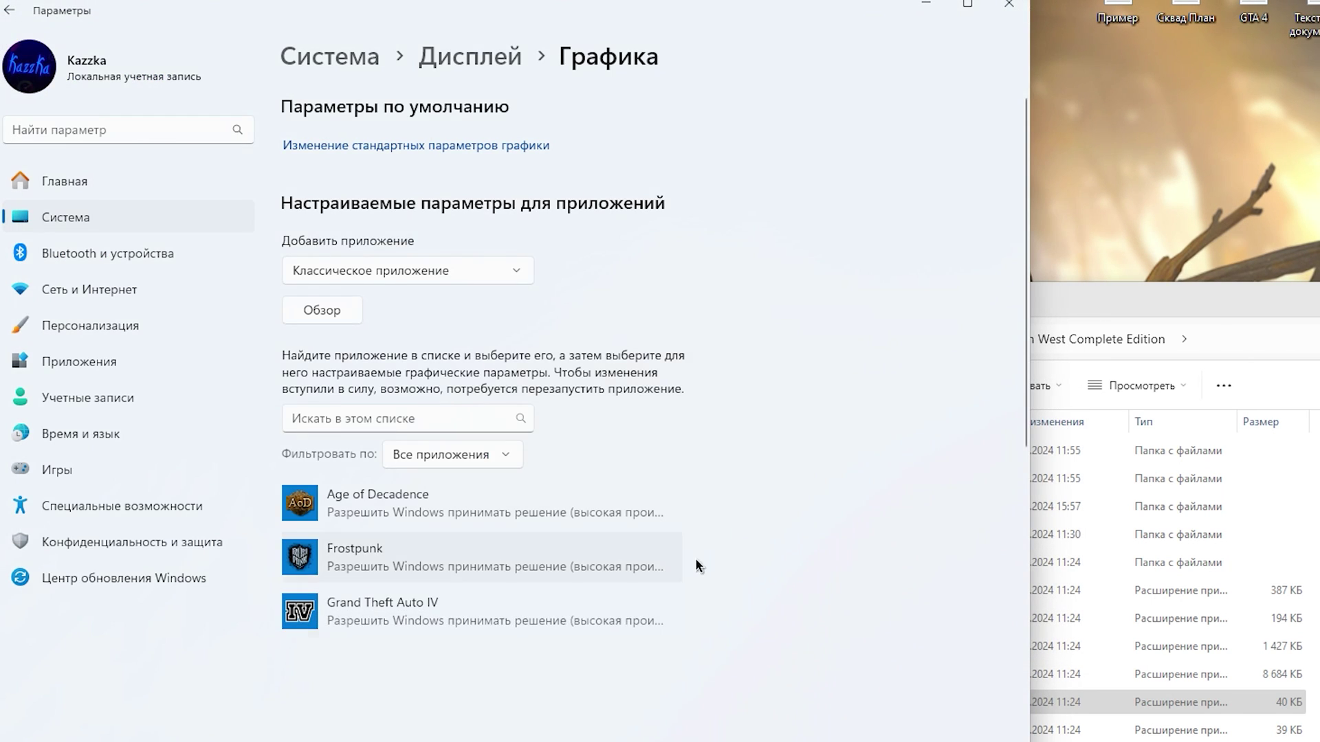
left_click(553, 542)
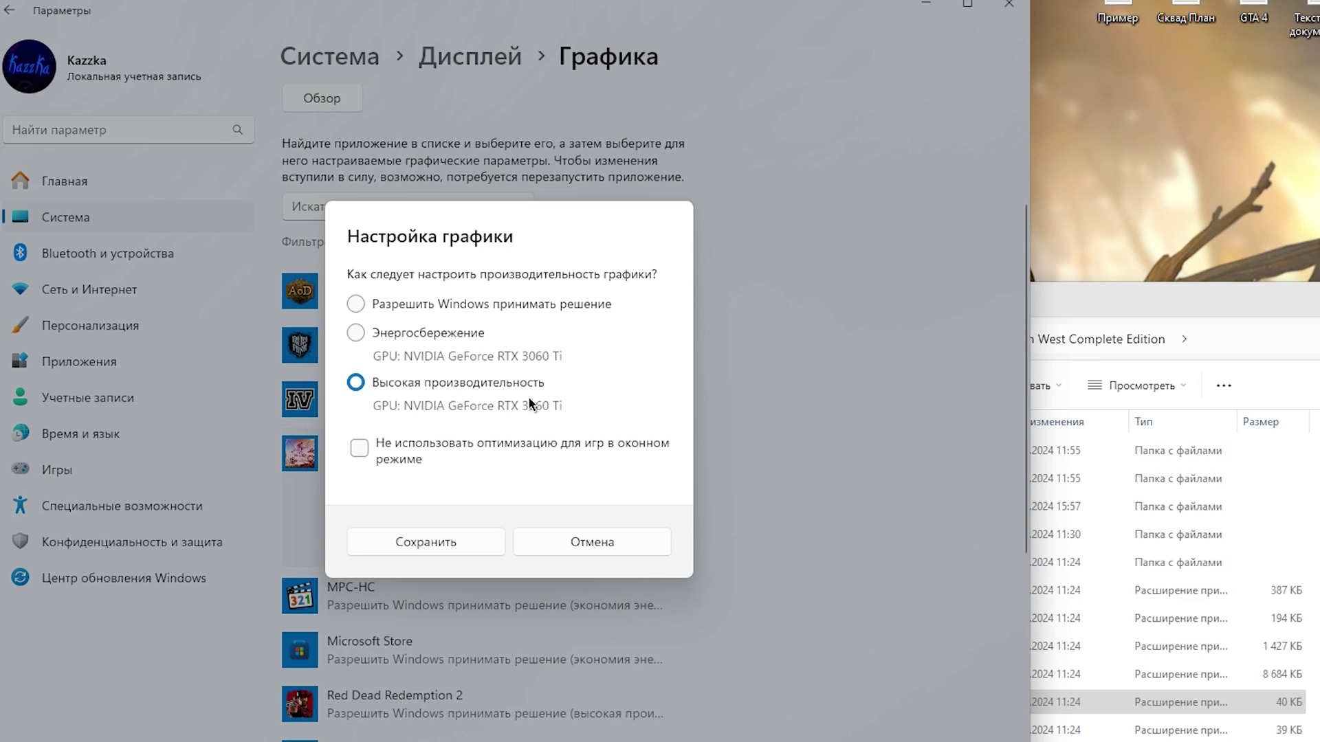
left_click(456, 541)
Step: Toggle hardware-accelerated GPU scheduling on and back off in the default graphics settings, and close the settings window
scroll(721, 220, "up", 3)
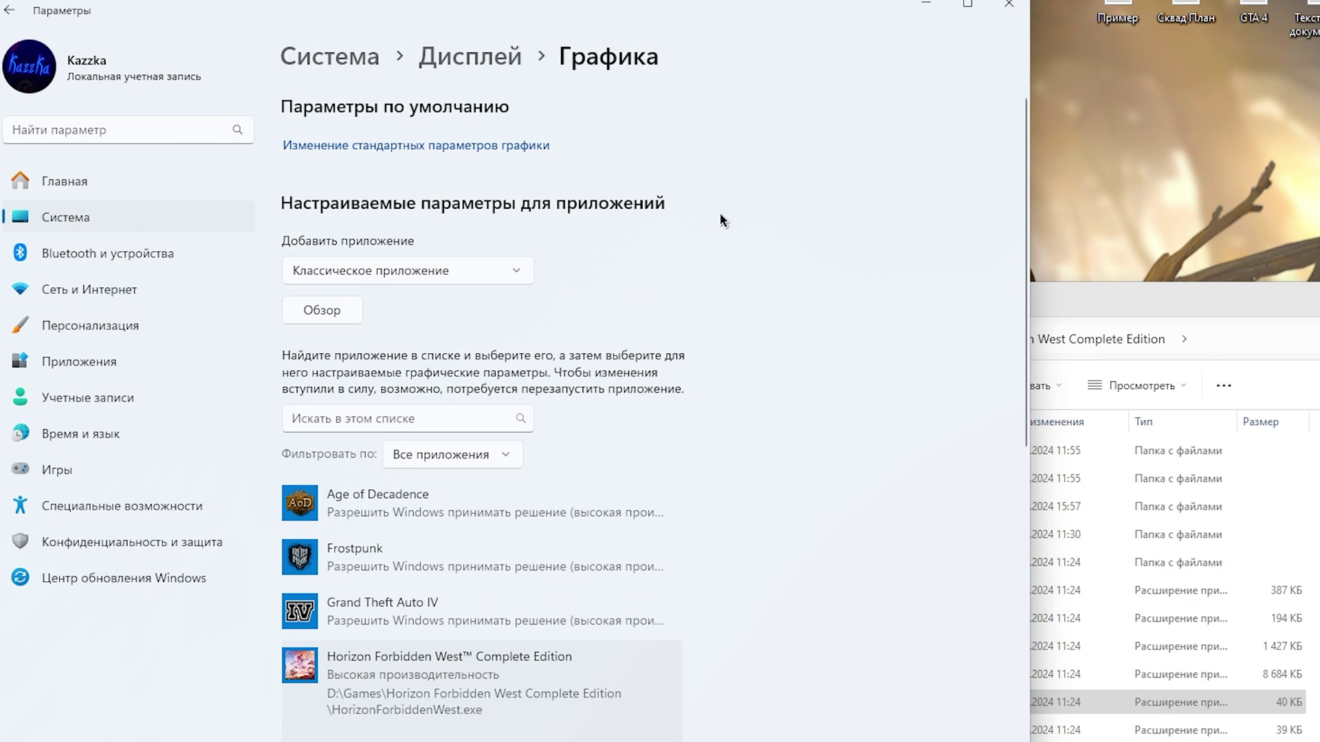
left_click(479, 147)
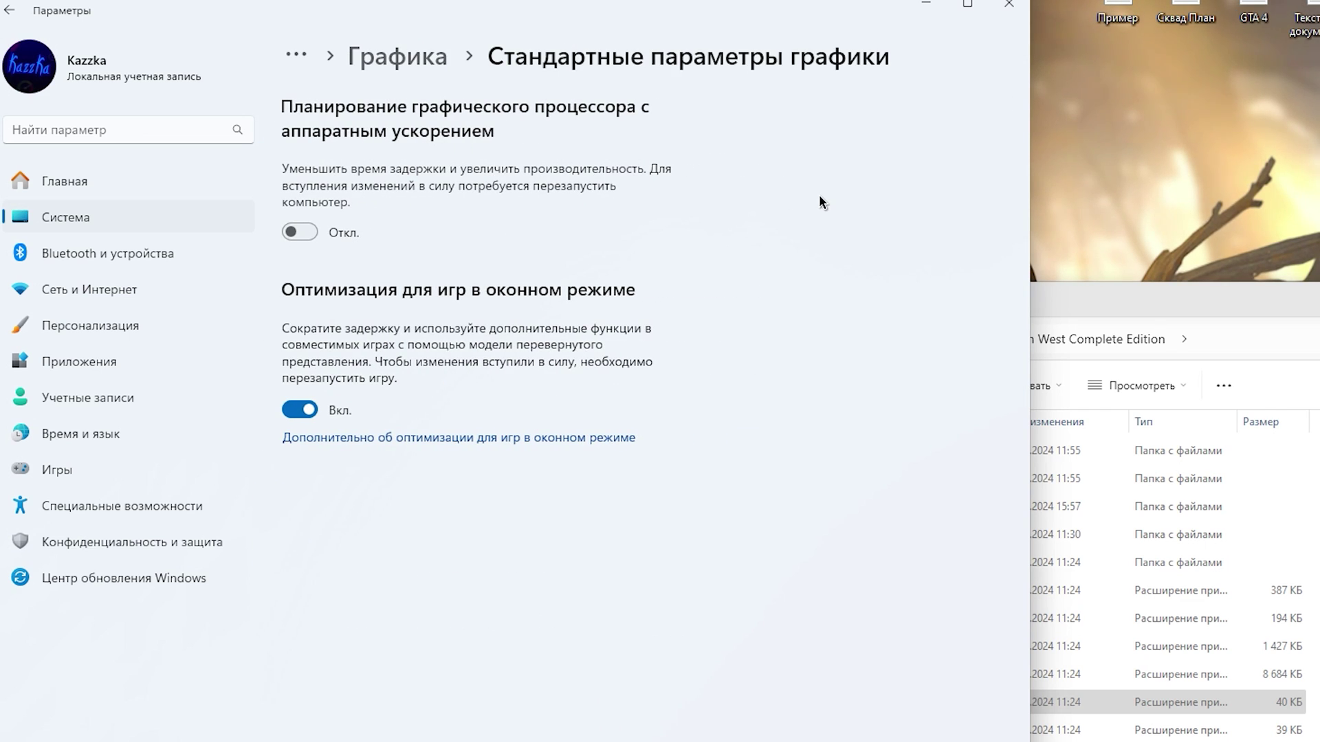
left_click(300, 232)
left_click(300, 232)
left_click(300, 231)
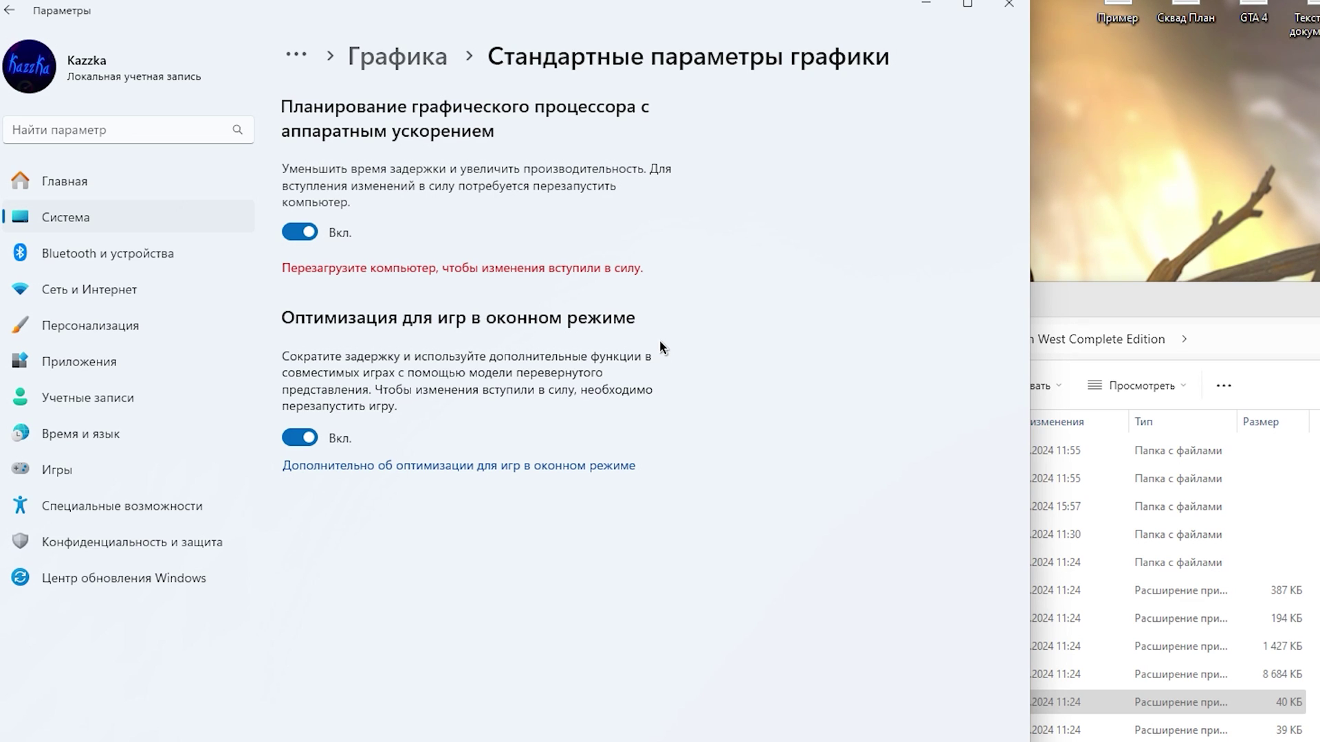
key("space")
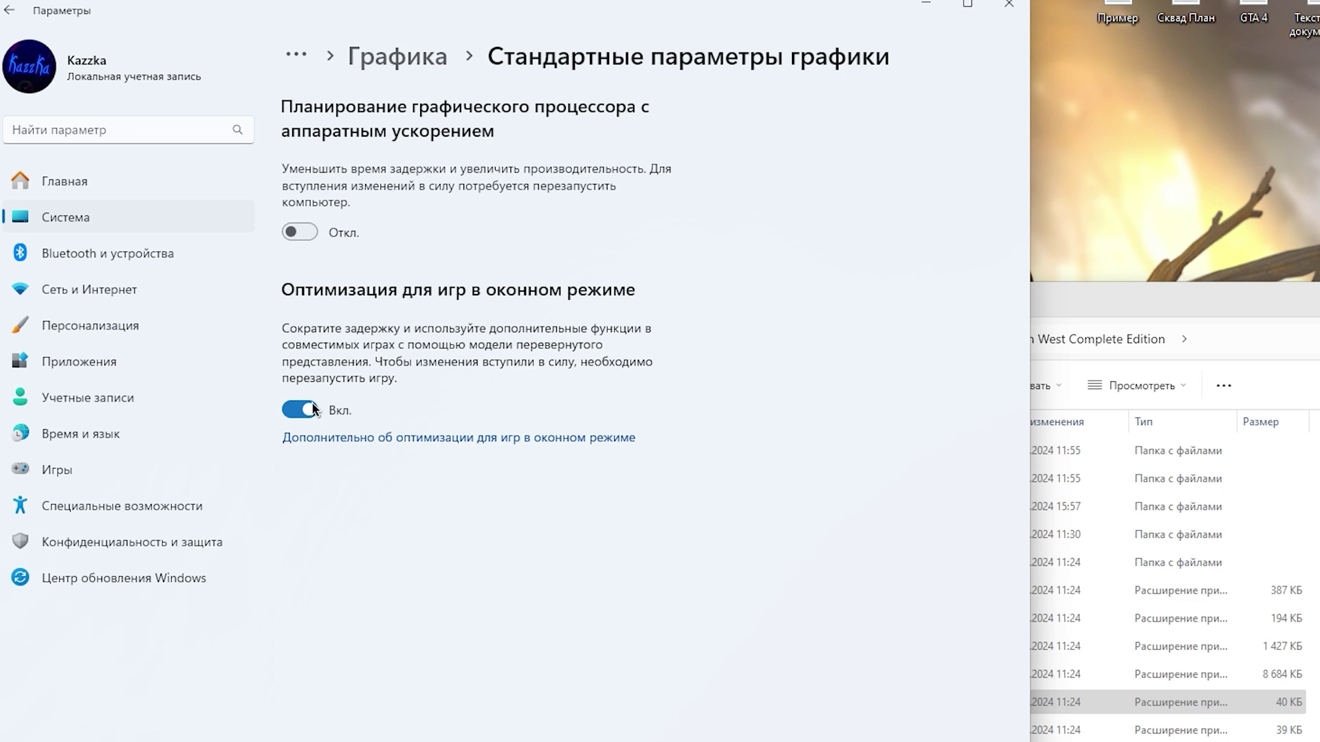
left_click(1002, 10)
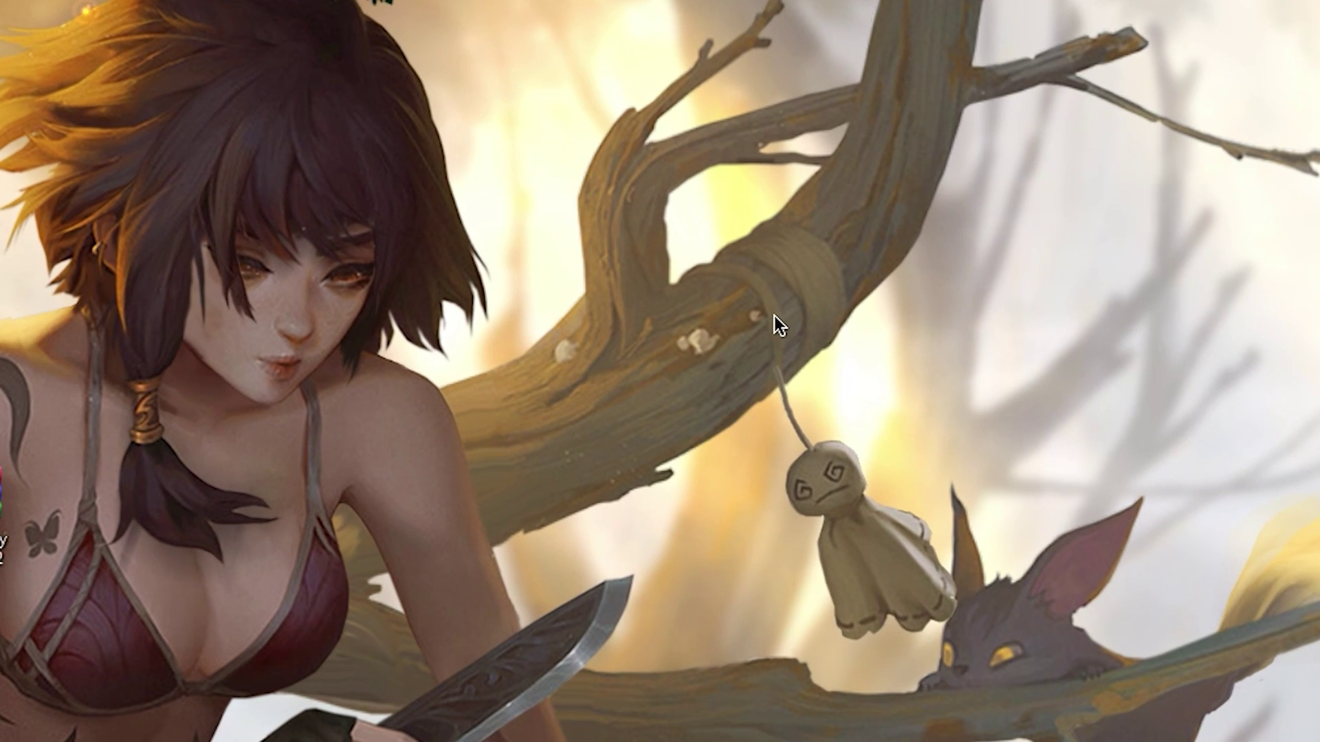
Step: Switch to the NVIDIA Control Panel and show the program-specific settings under "Управление параметрами 3D"
right_click(750, 259)
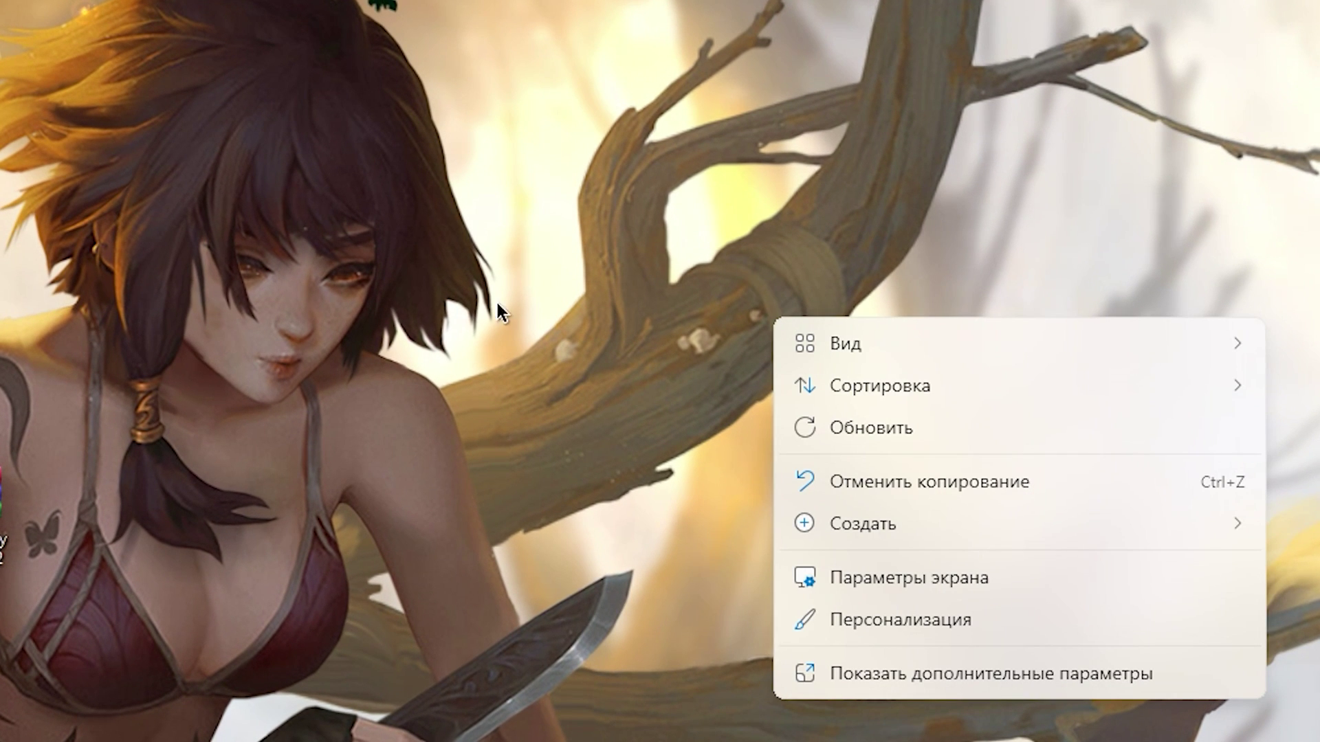
left_click(984, 674)
left_click(698, 427)
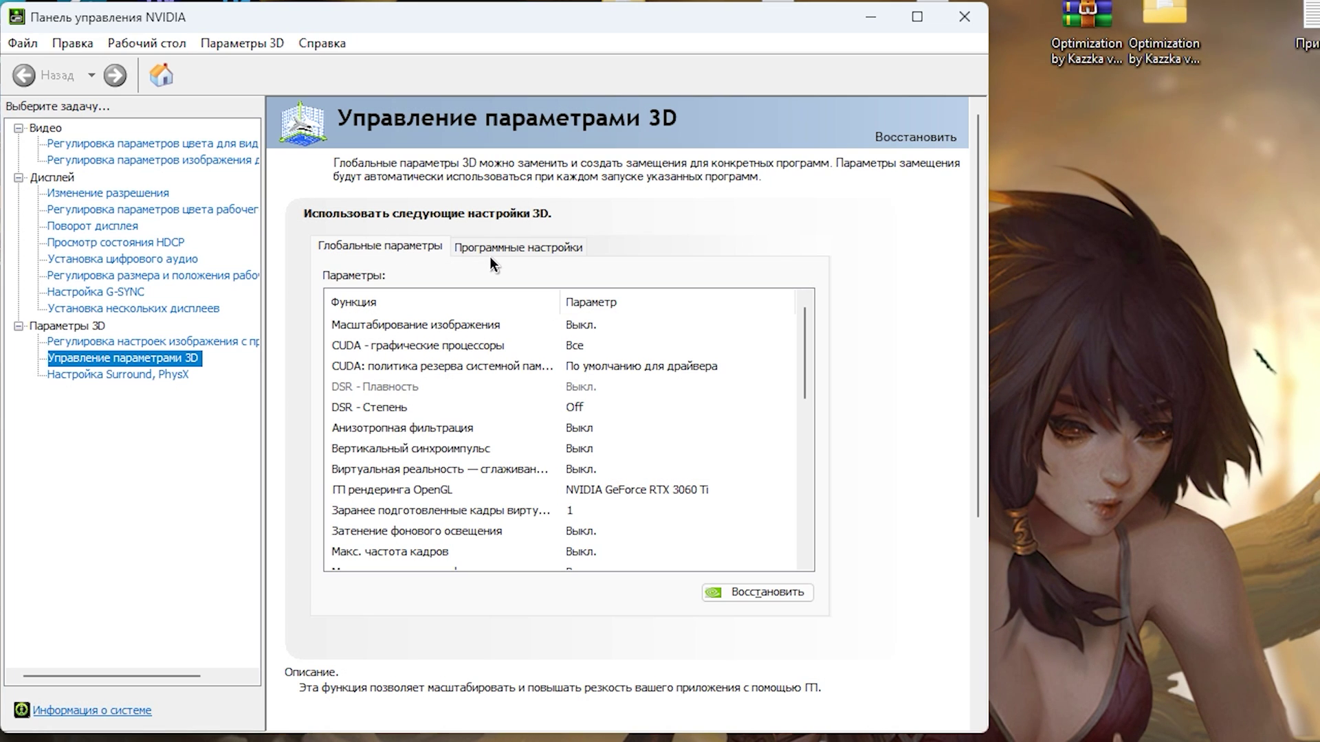
left_click(527, 254)
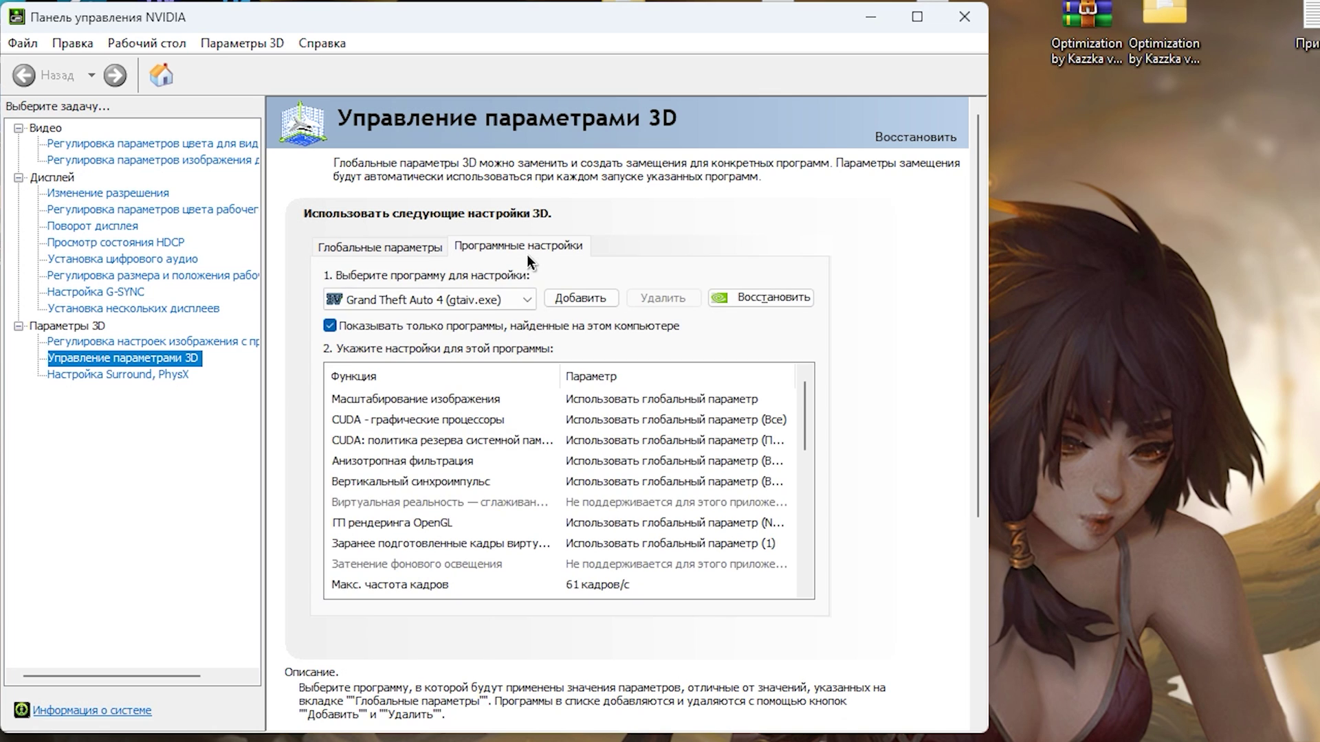
Step: Add HorizonForbiddenWest from D:\Games\Horizon Forbidden West Complete Edition to the programs with their own 3D settings
left_click(496, 288)
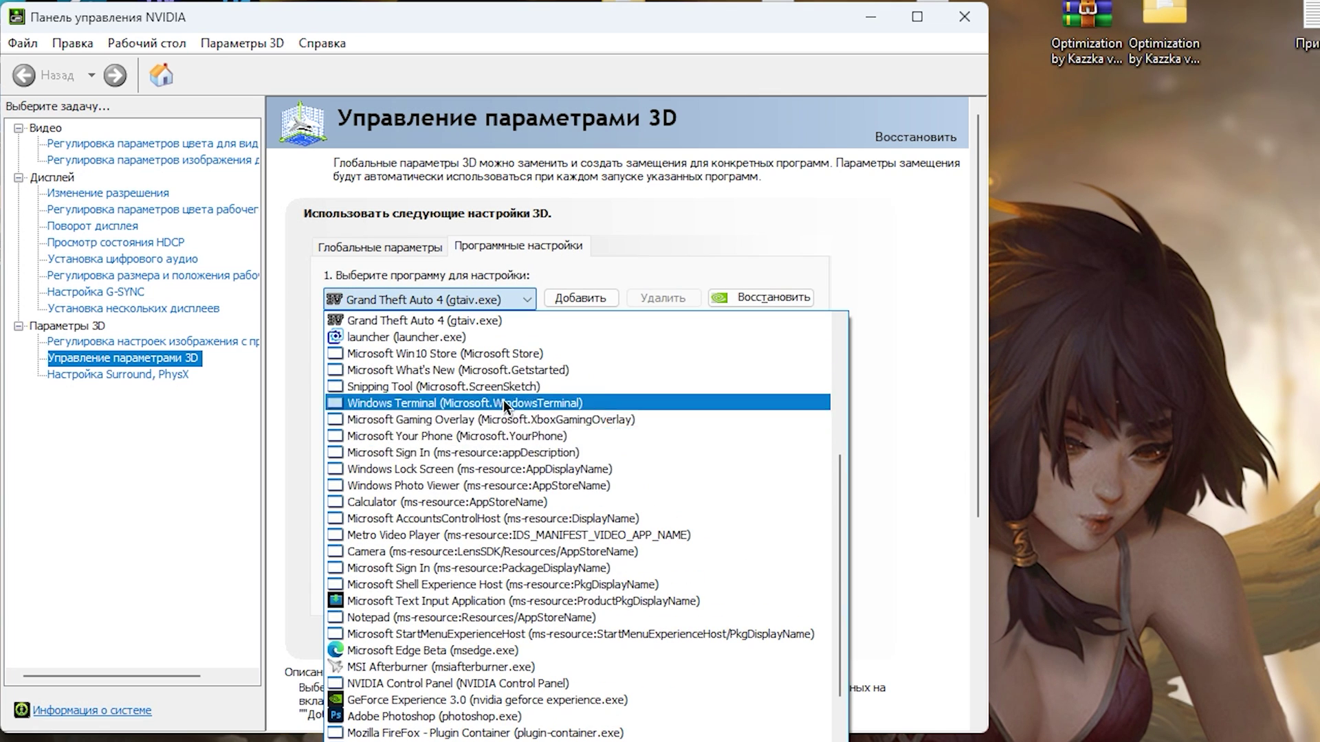
scroll(716, 500, "up", 5)
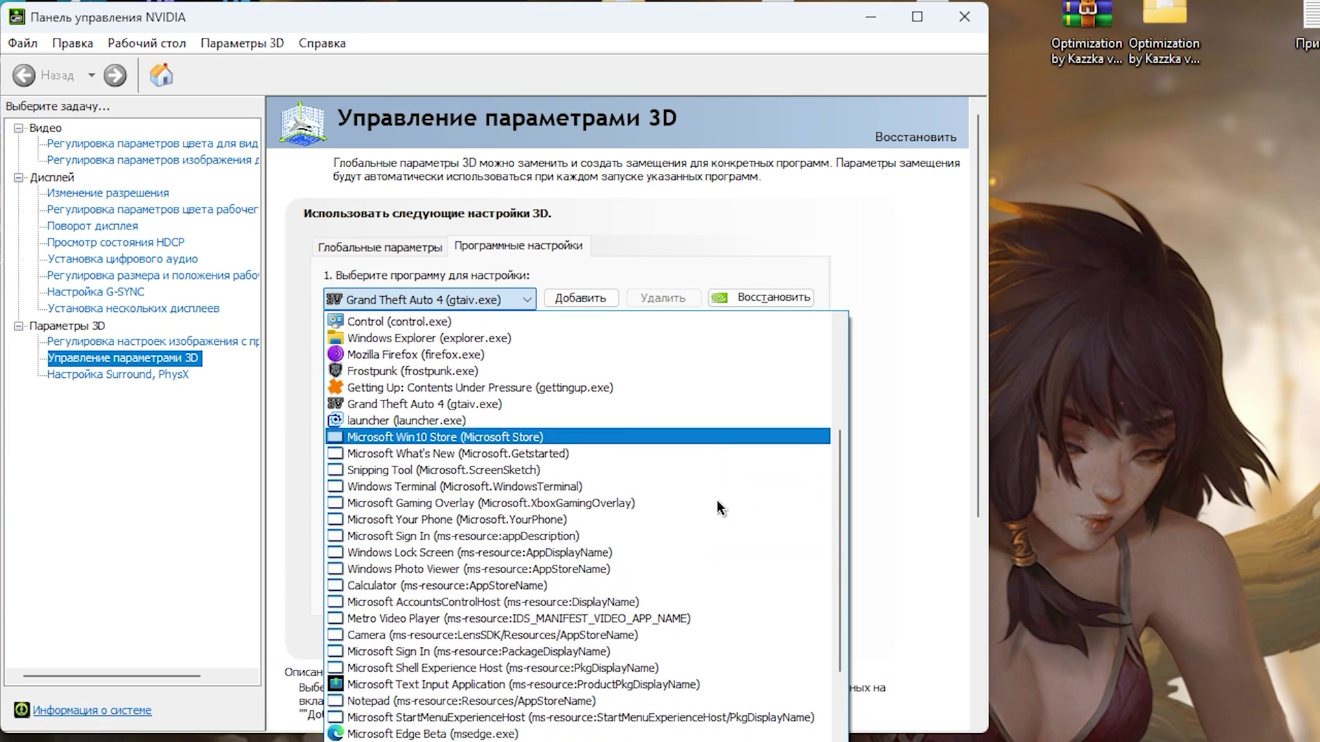
left_click(850, 238)
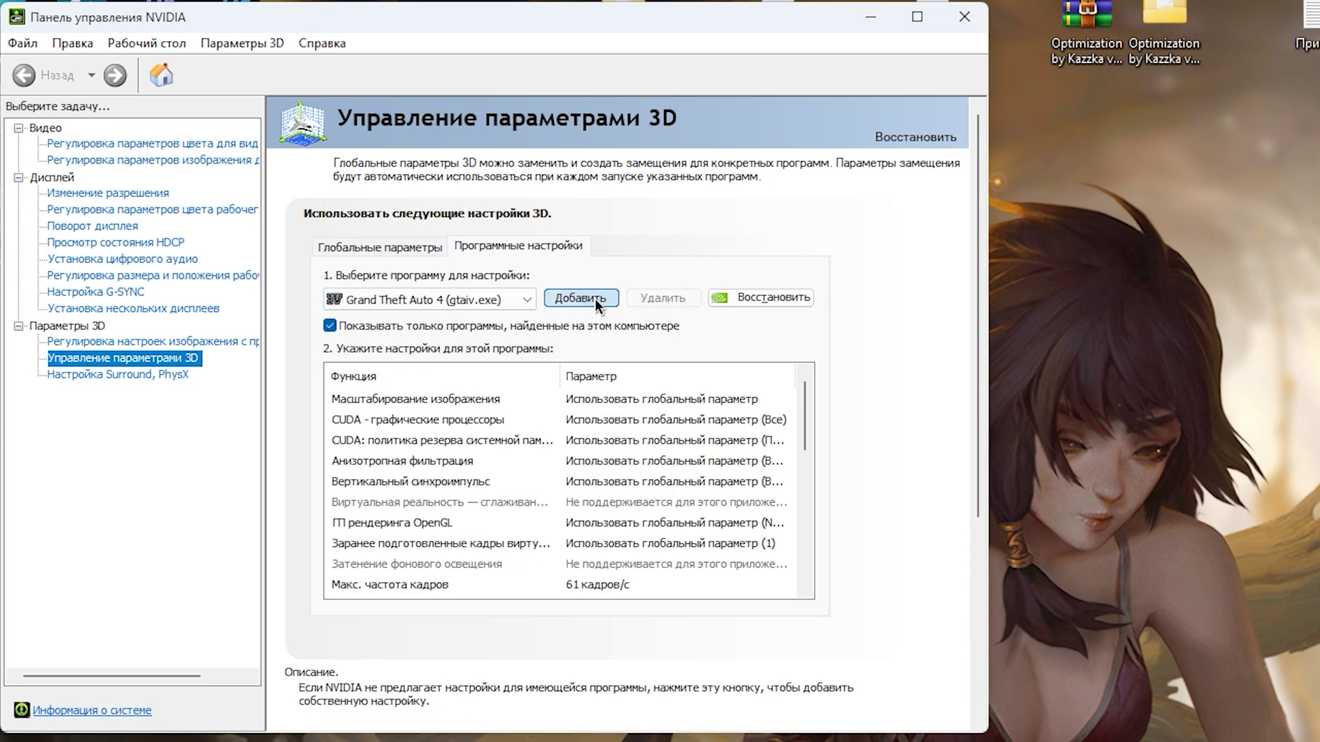
left_click(590, 298)
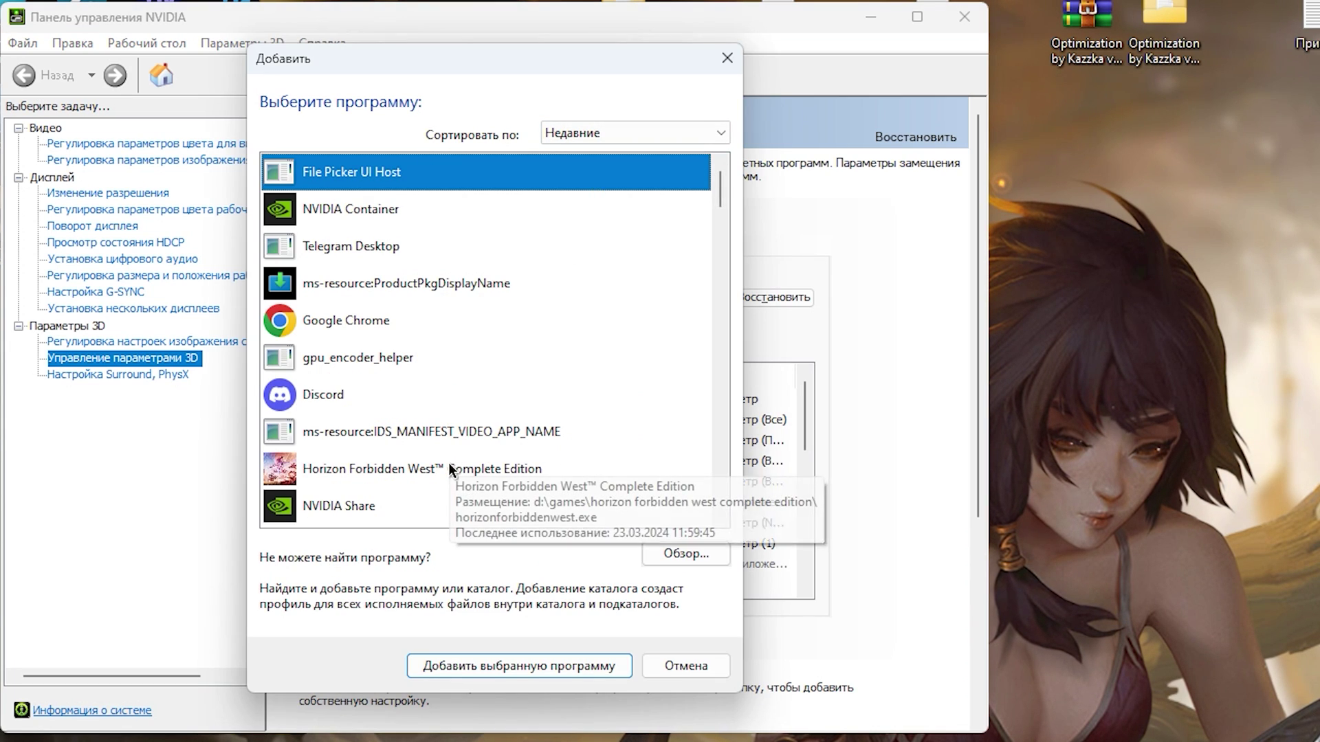
left_click(448, 465)
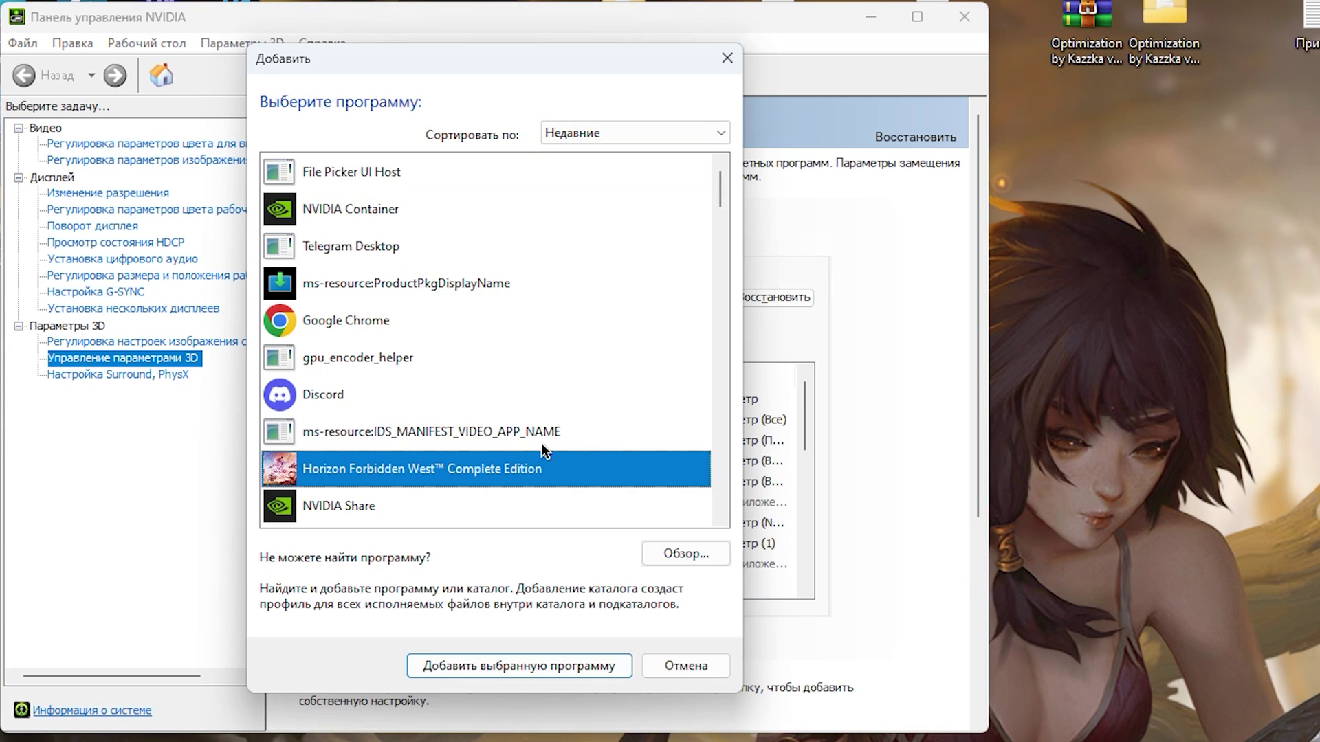
left_click(684, 549)
left_click(822, 168)
type("D:\\Games\\Horizon Forbidden West Complete Edition")
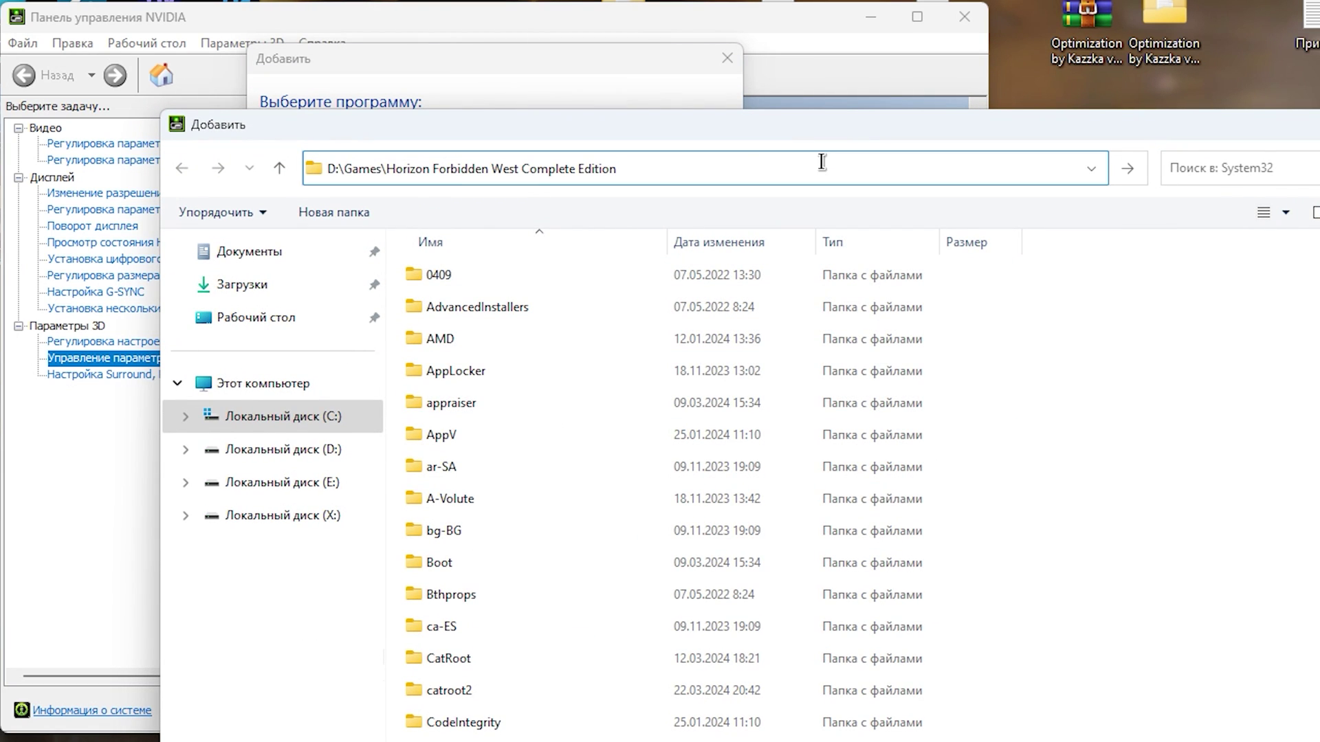
key("Return")
left_click(657, 436)
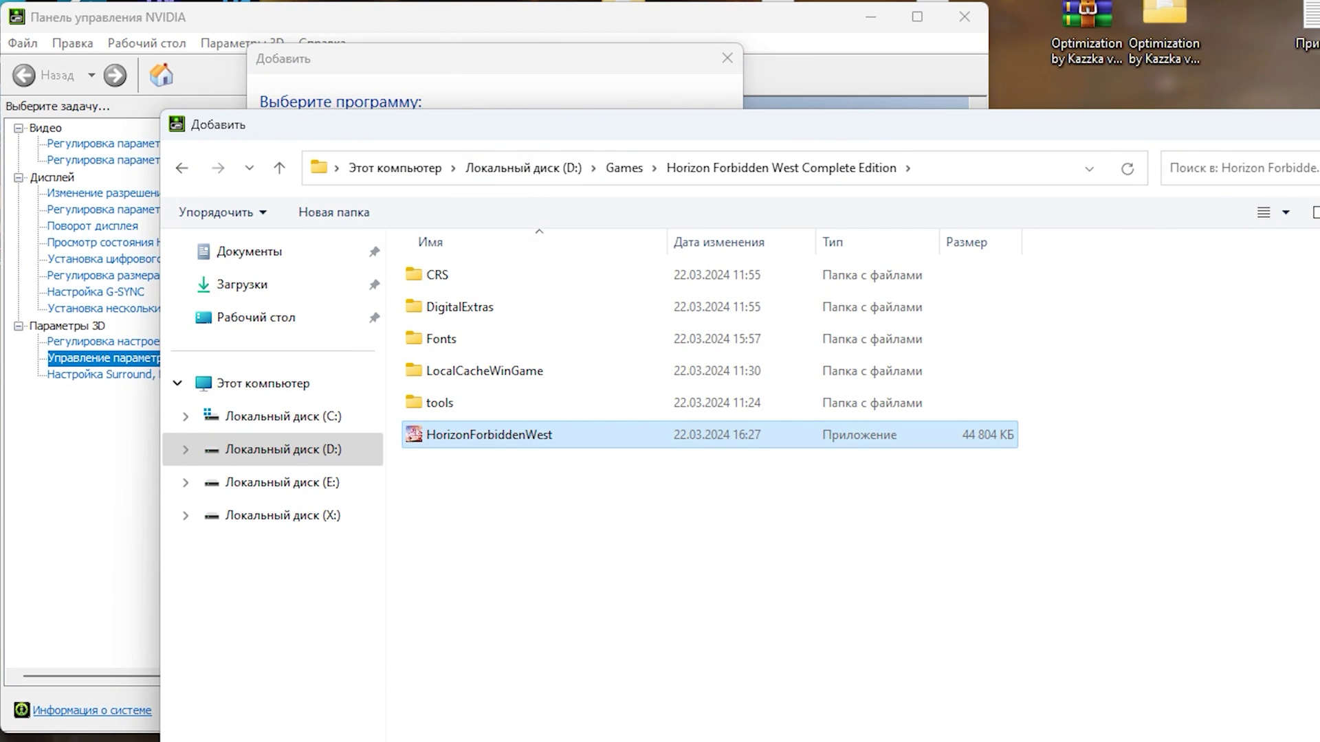
key("Return")
Step: Set "Анизотропная фильтрация" to "Управление от приложения" for Horizon Forbidden West
left_click(657, 459)
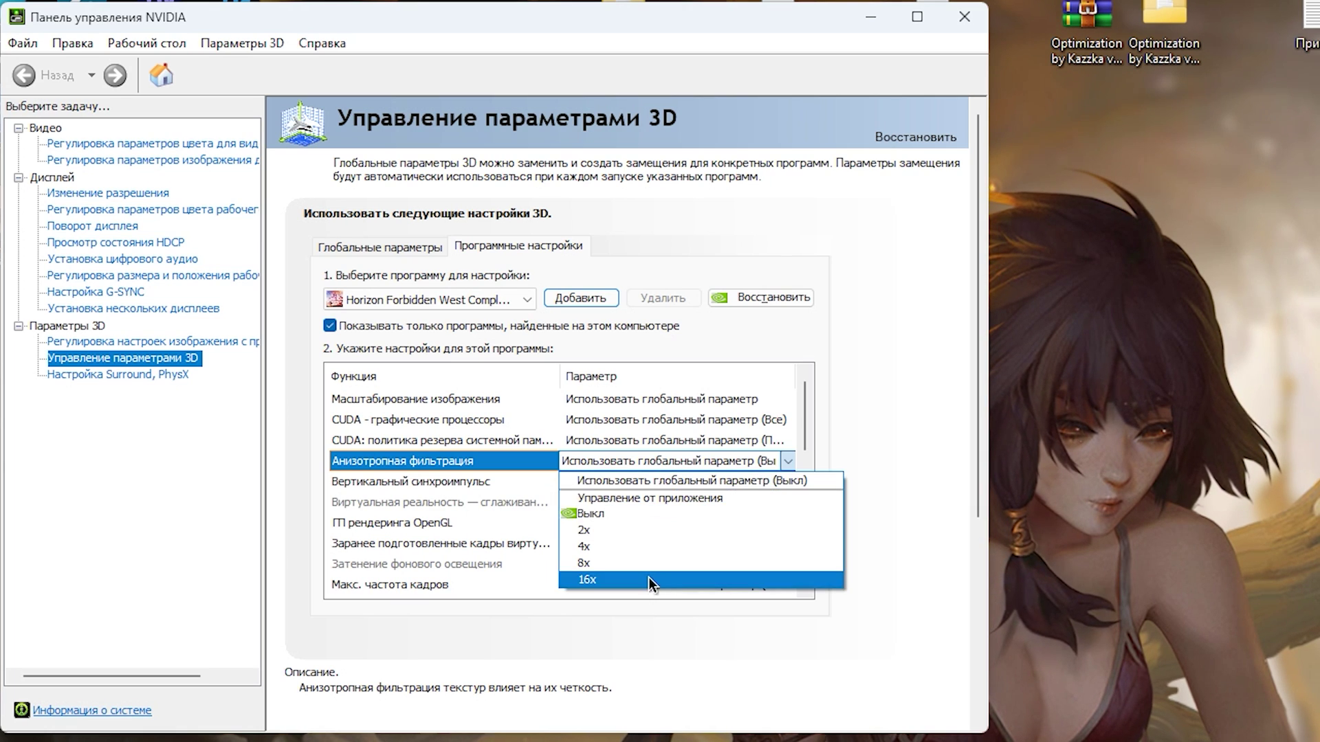
left_click(645, 498)
left_click(708, 461)
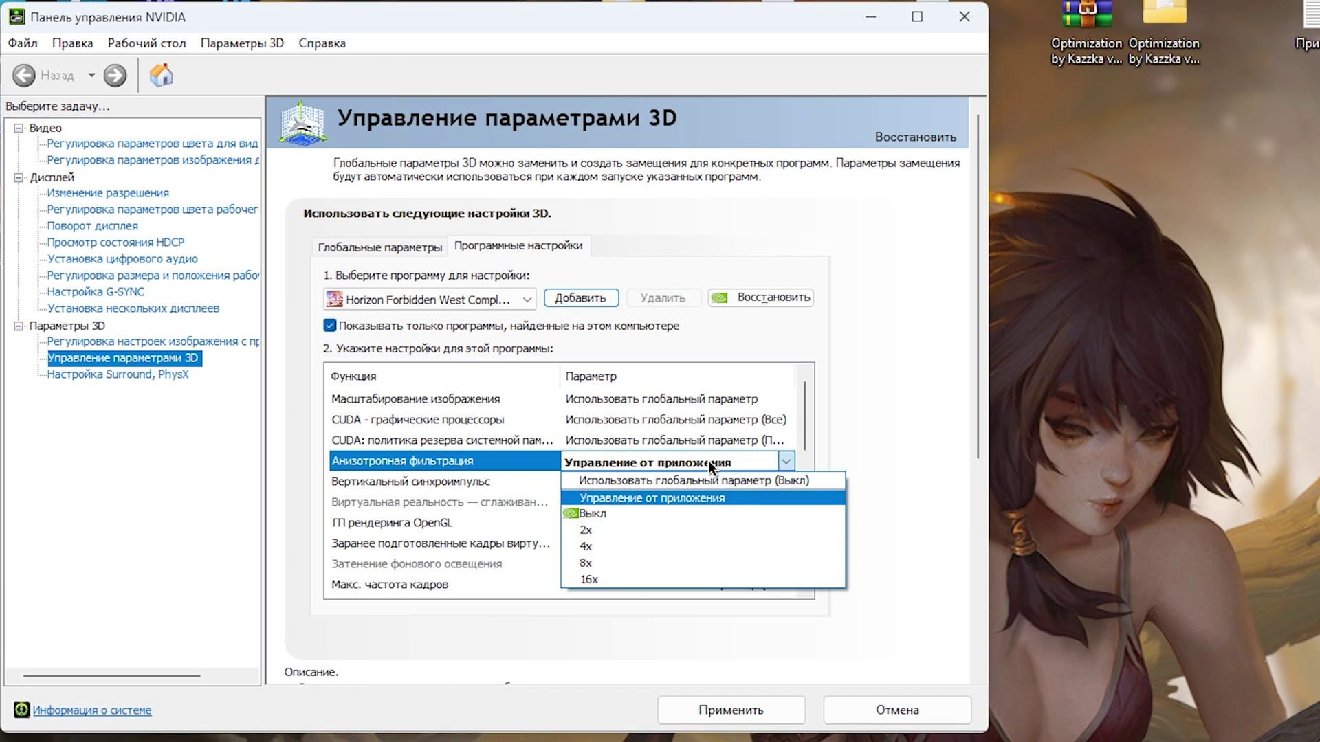
left_click(896, 477)
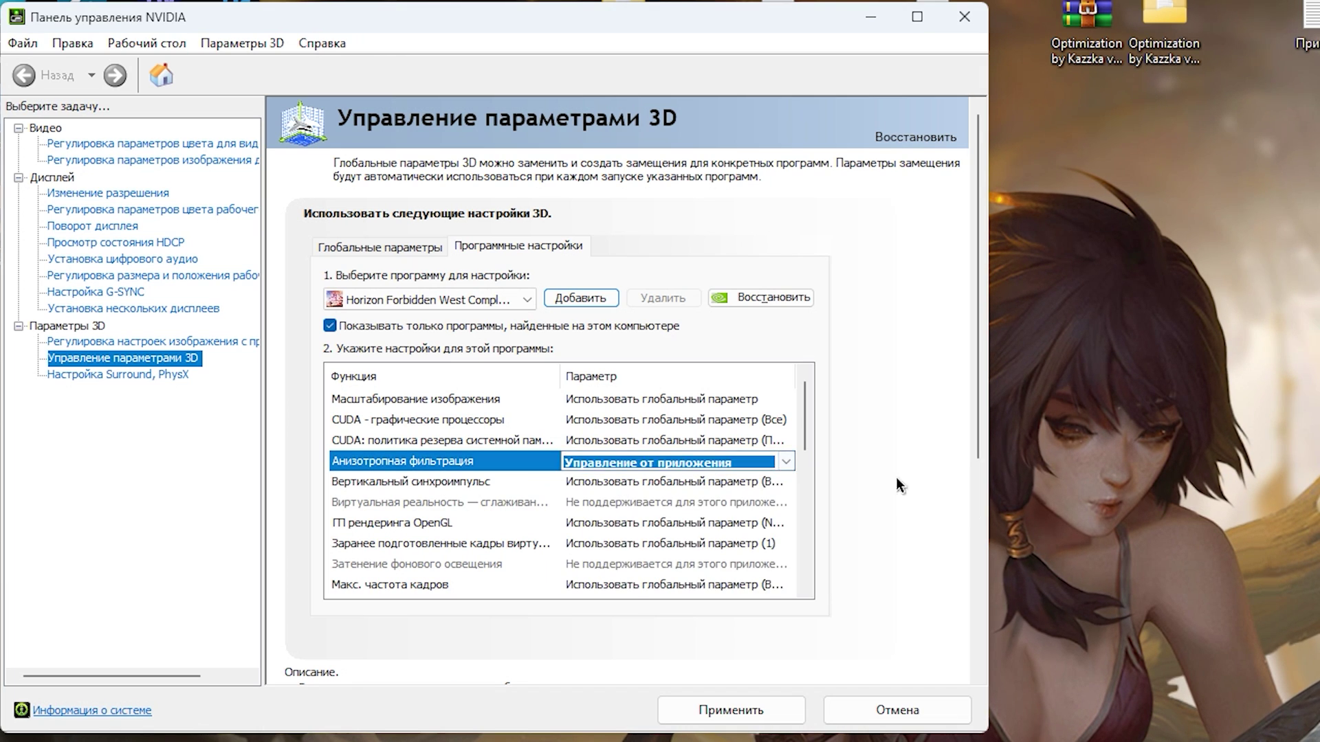
Step: Set "Вертикальный синхроимпульс" to "Использовать настройку 3D-приложения" and "ГП рендеринга OpenGL" to NVIDIA GeForce RTX 3060 Ti
left_click(687, 483)
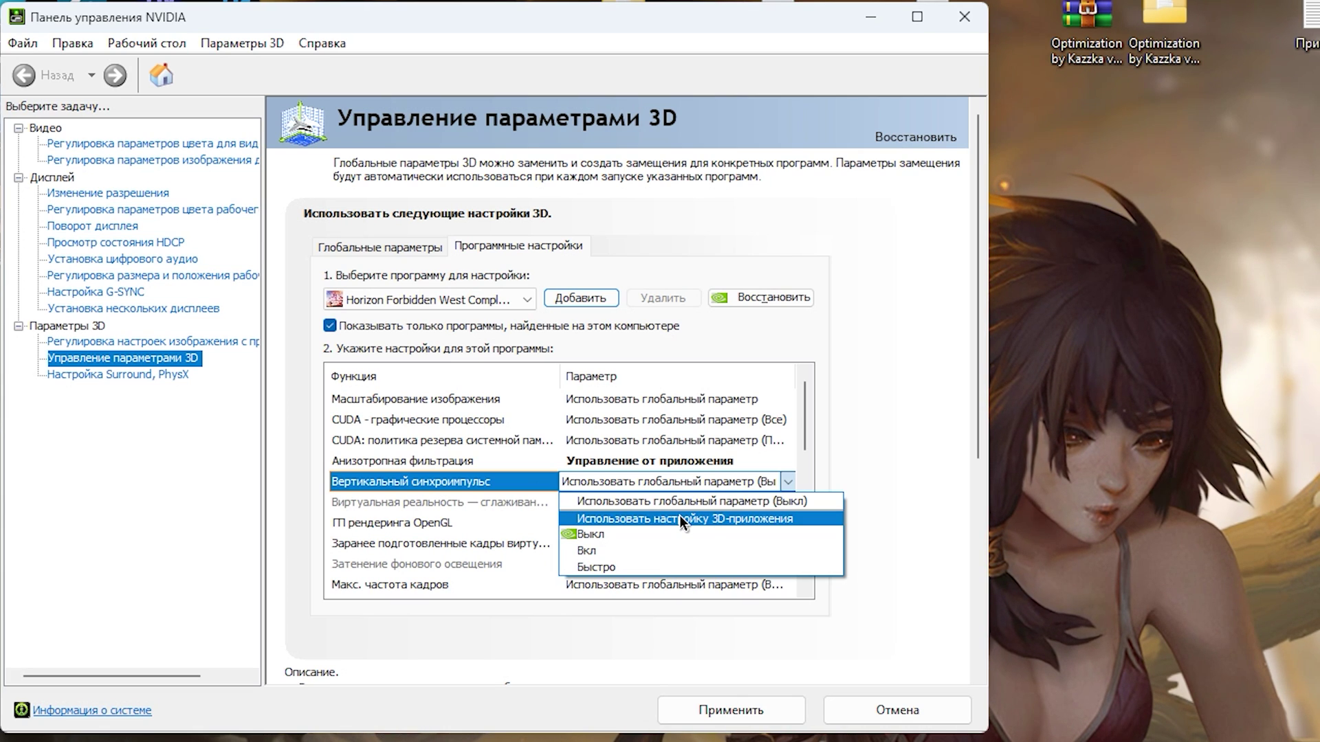
left_click(870, 495)
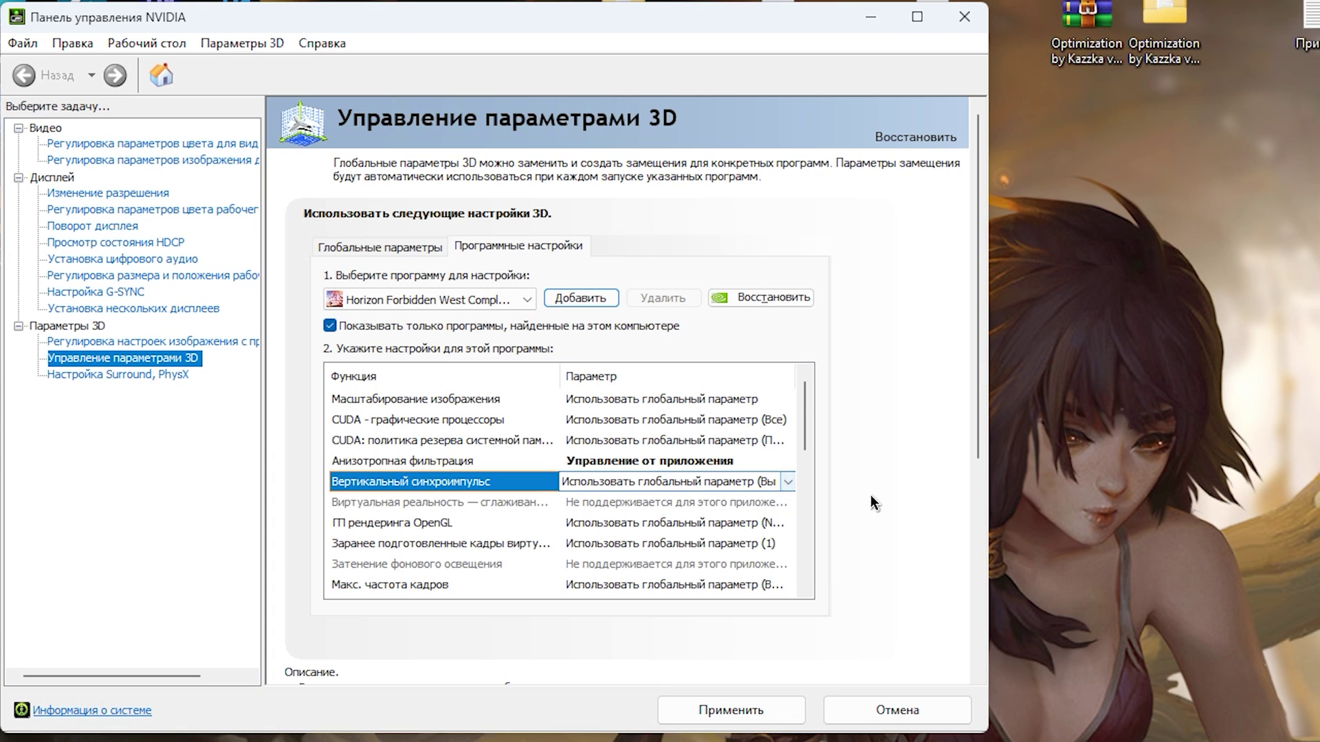
left_click(695, 442)
left_click(665, 496)
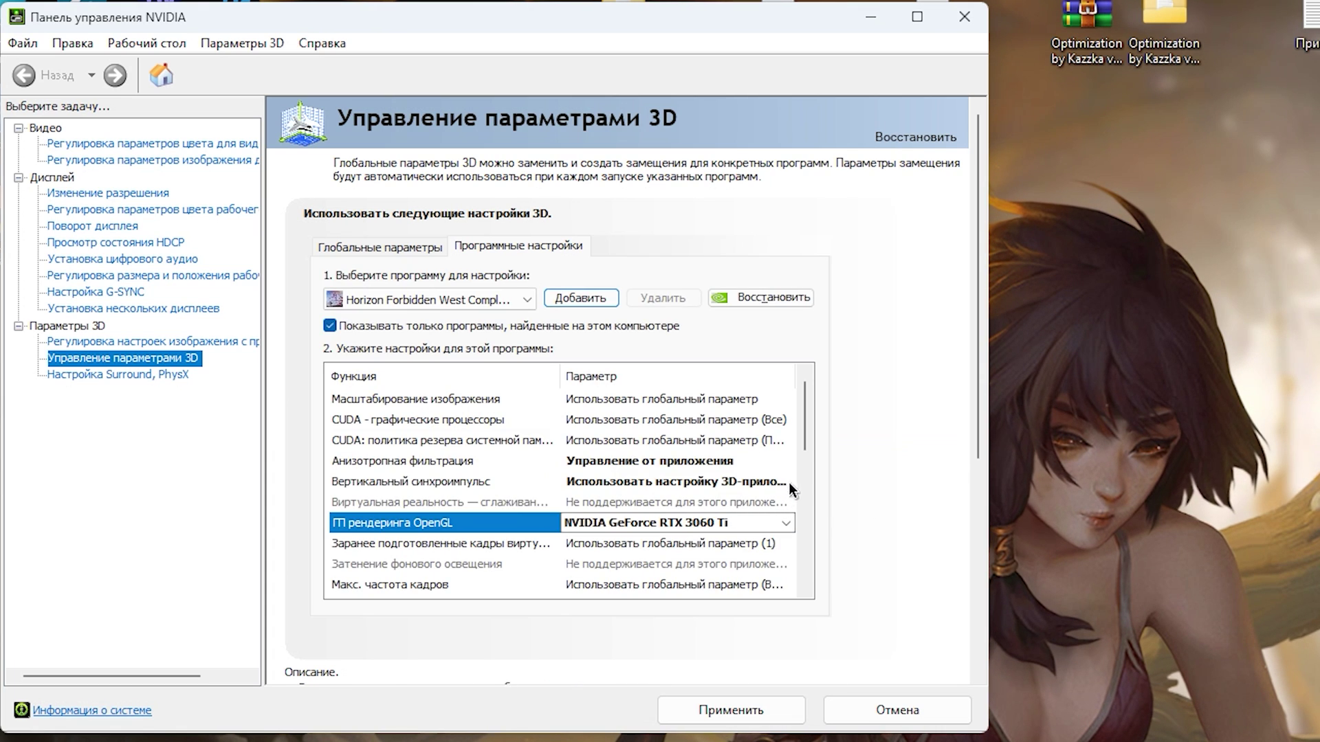
Step: Set "Метод представления Vulkan/OpenGL" to "Использовать цепочку буферов DXGI"
scroll(810, 431, "down", 1)
scroll(815, 460, "down", 1)
left_click(612, 459)
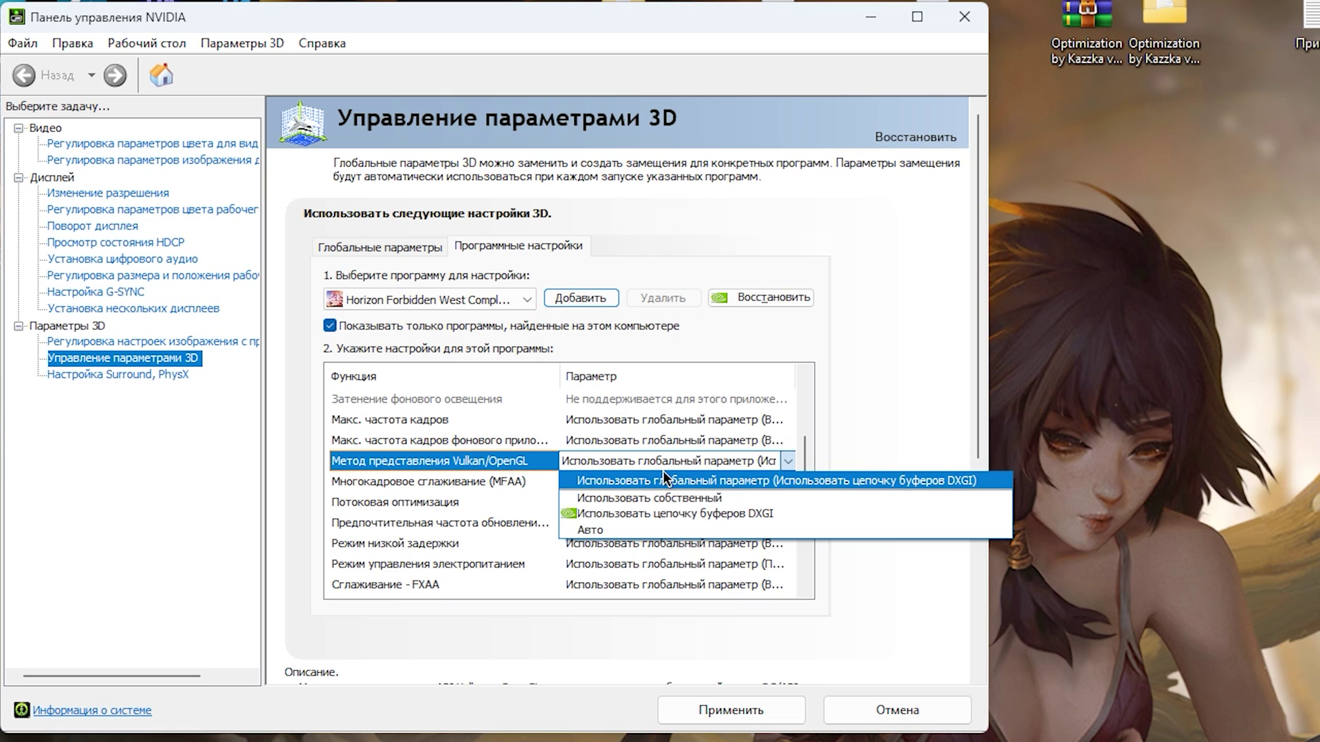
left_click(670, 514)
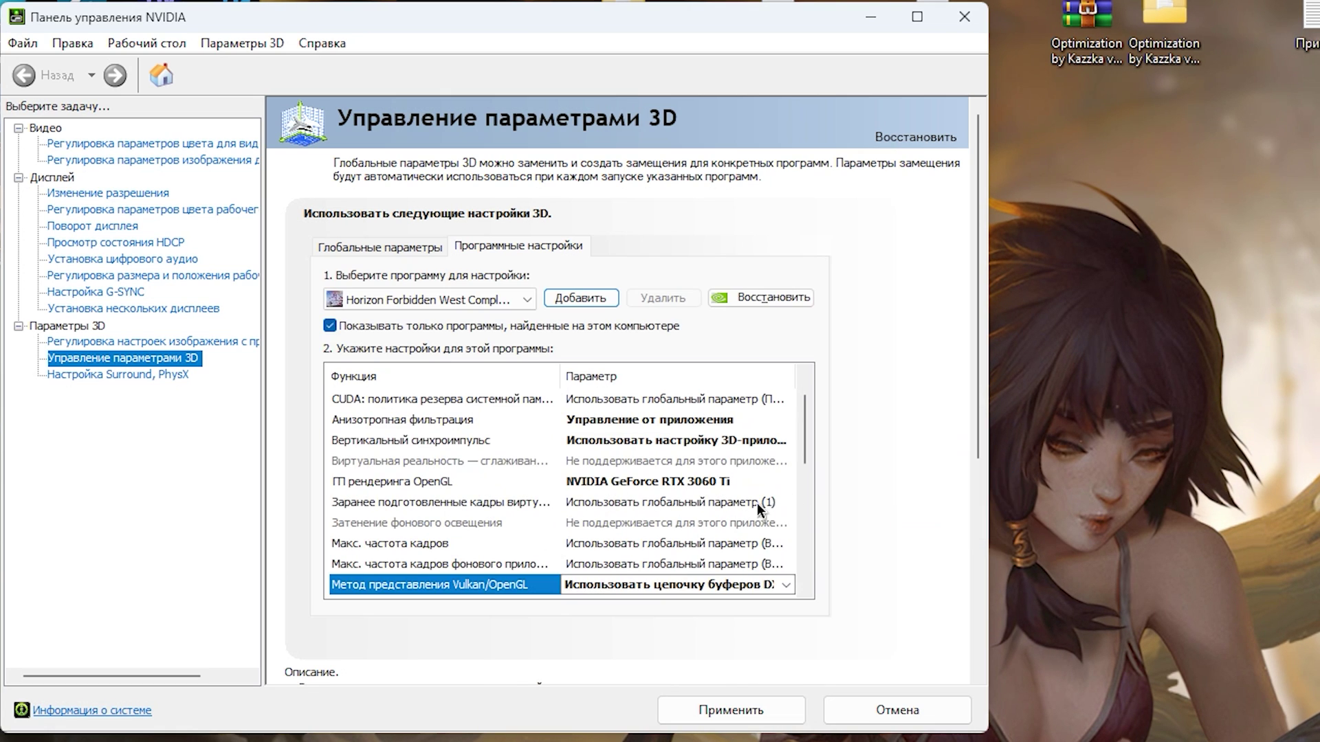
Step: Set the preferred refresh rate to "Высшая доступная" and "Режим низкой задержки" to "Выкл."
scroll(807, 434, "down", 1)
left_click(650, 481)
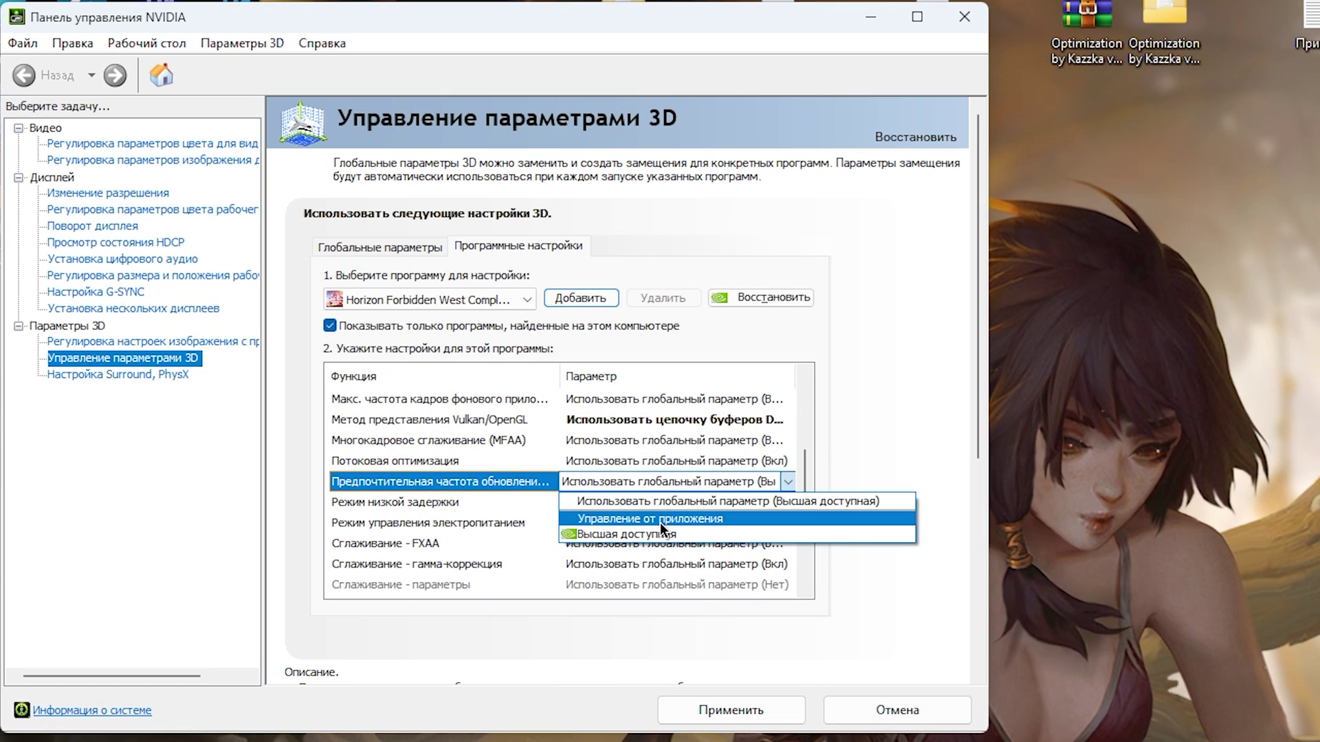
left_click(661, 521)
left_click(658, 479)
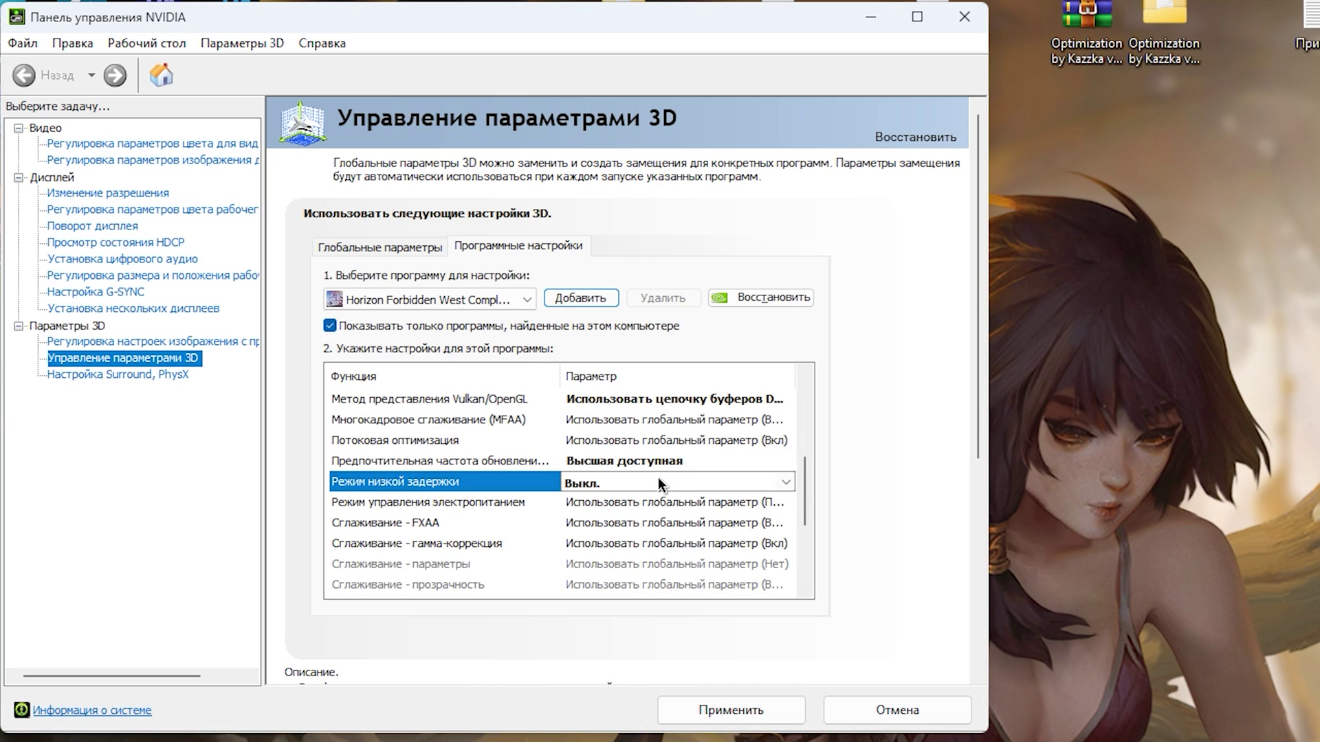
left_click(661, 479)
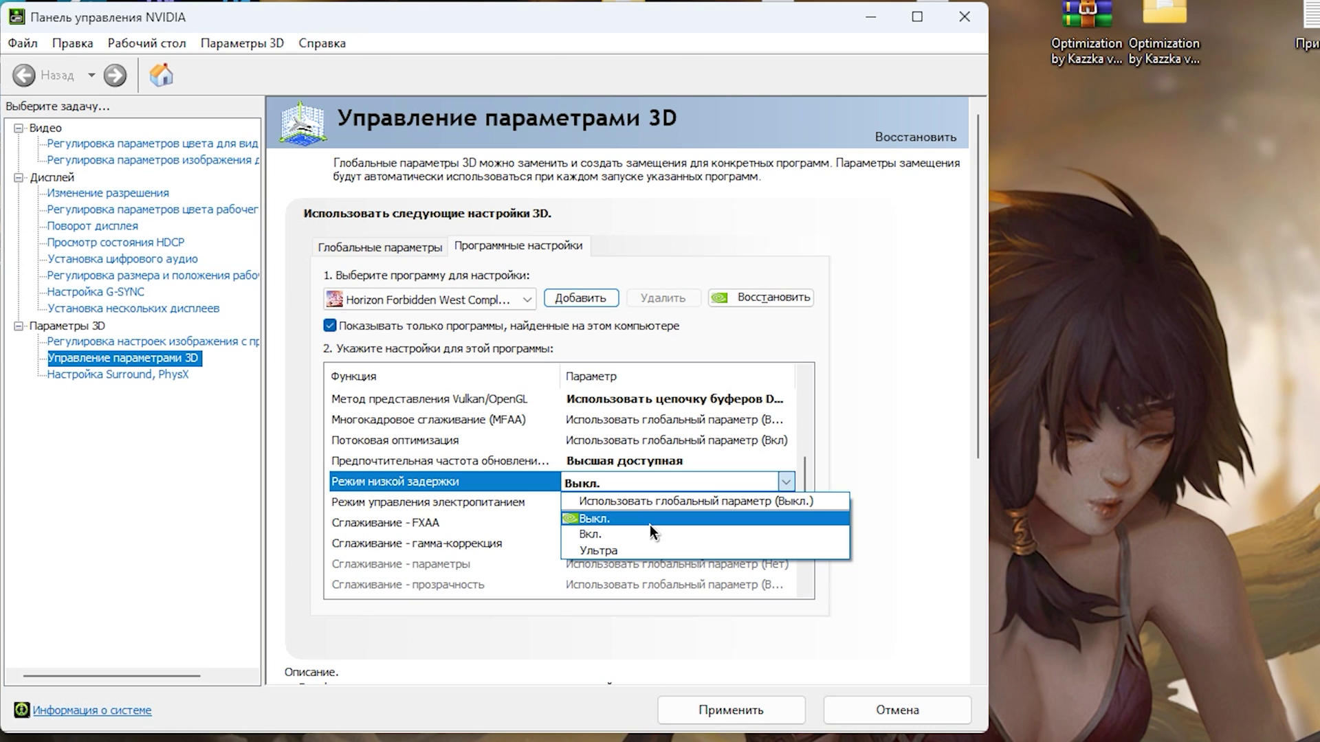
scroll(672, 445, "down", 1)
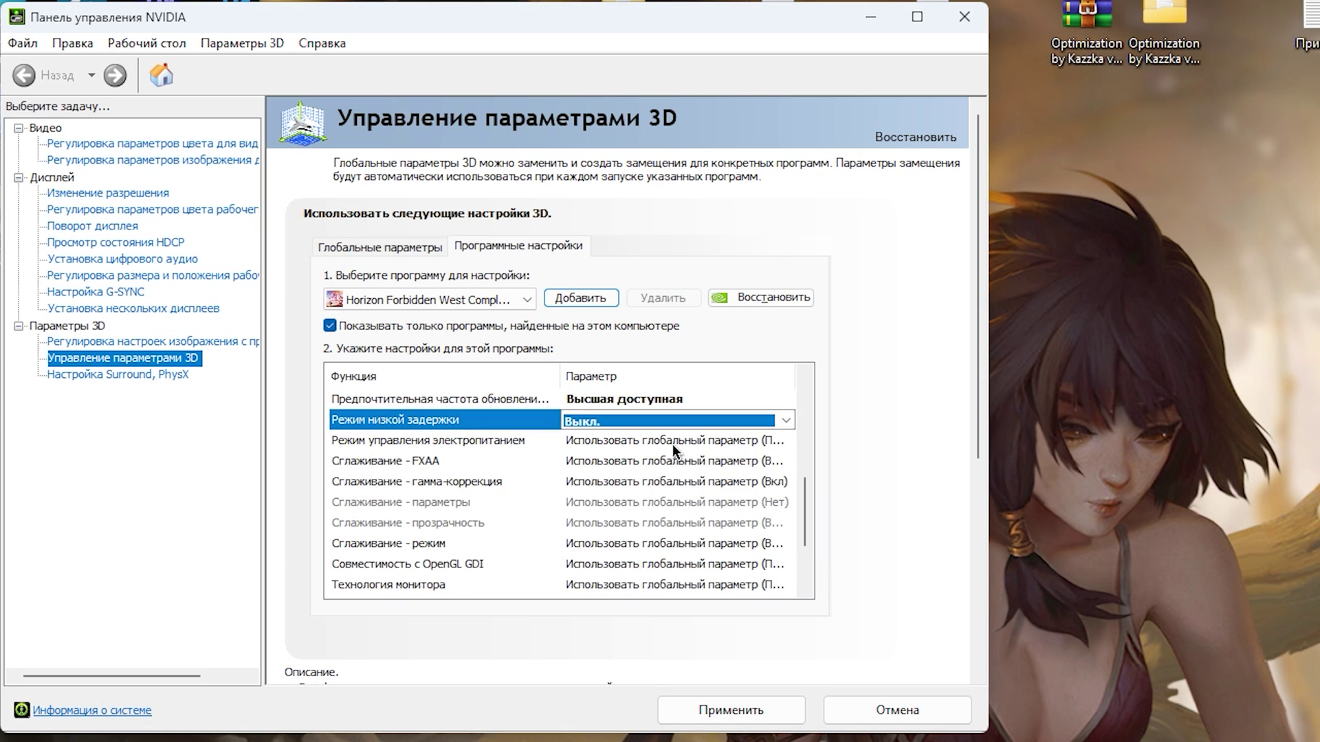
Step: Set "Режим управления электропитанием" to "Предпочтителен режим максимальной производительности" and "Совместимость с OpenGL GDI" to "Приоритет совместимости"
left_click(672, 444)
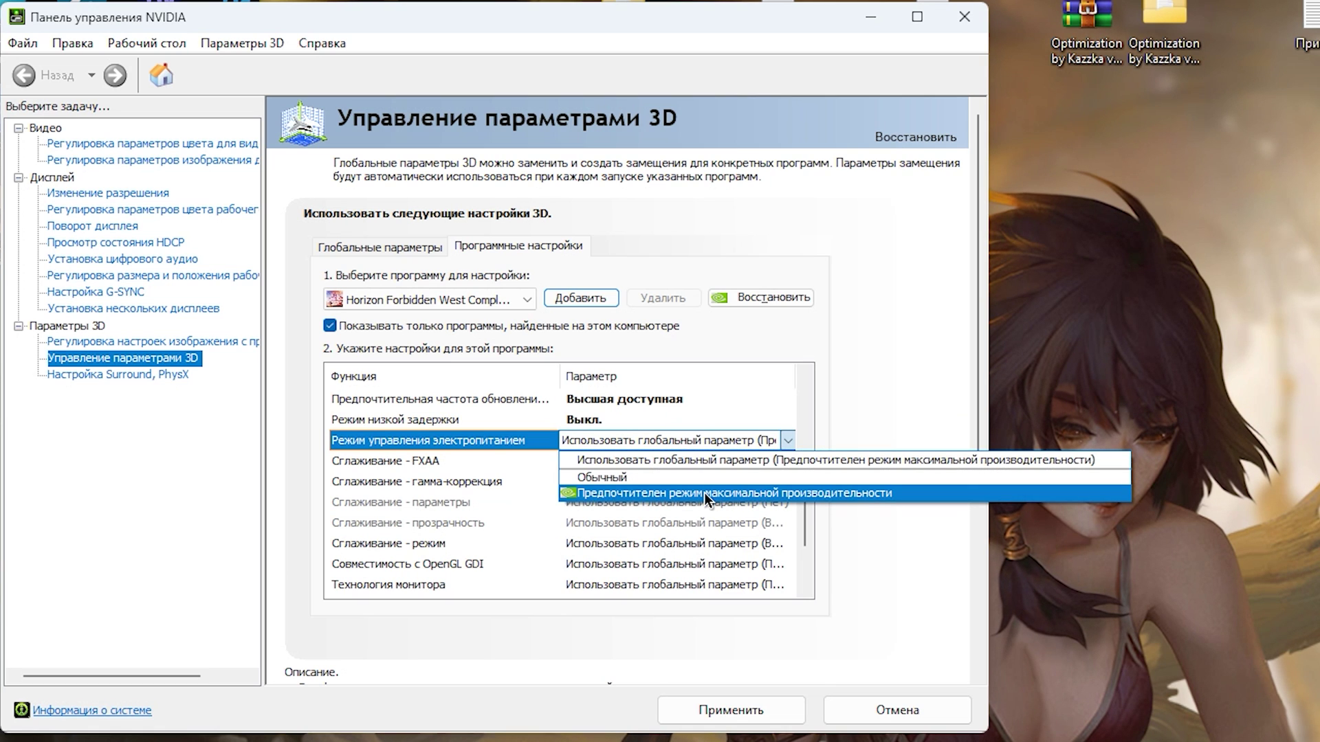
left_click(704, 492)
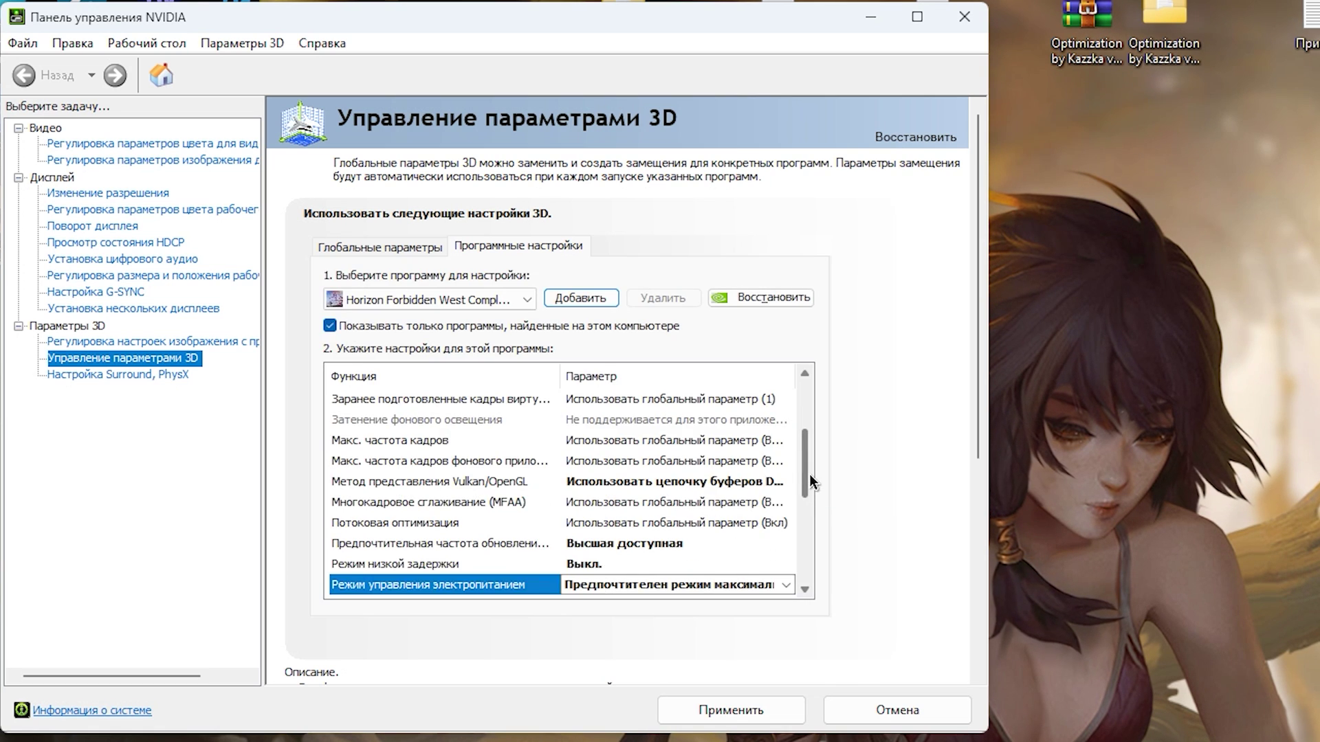
scroll(810, 473, "down", 4)
left_click(660, 468)
left_click(650, 515)
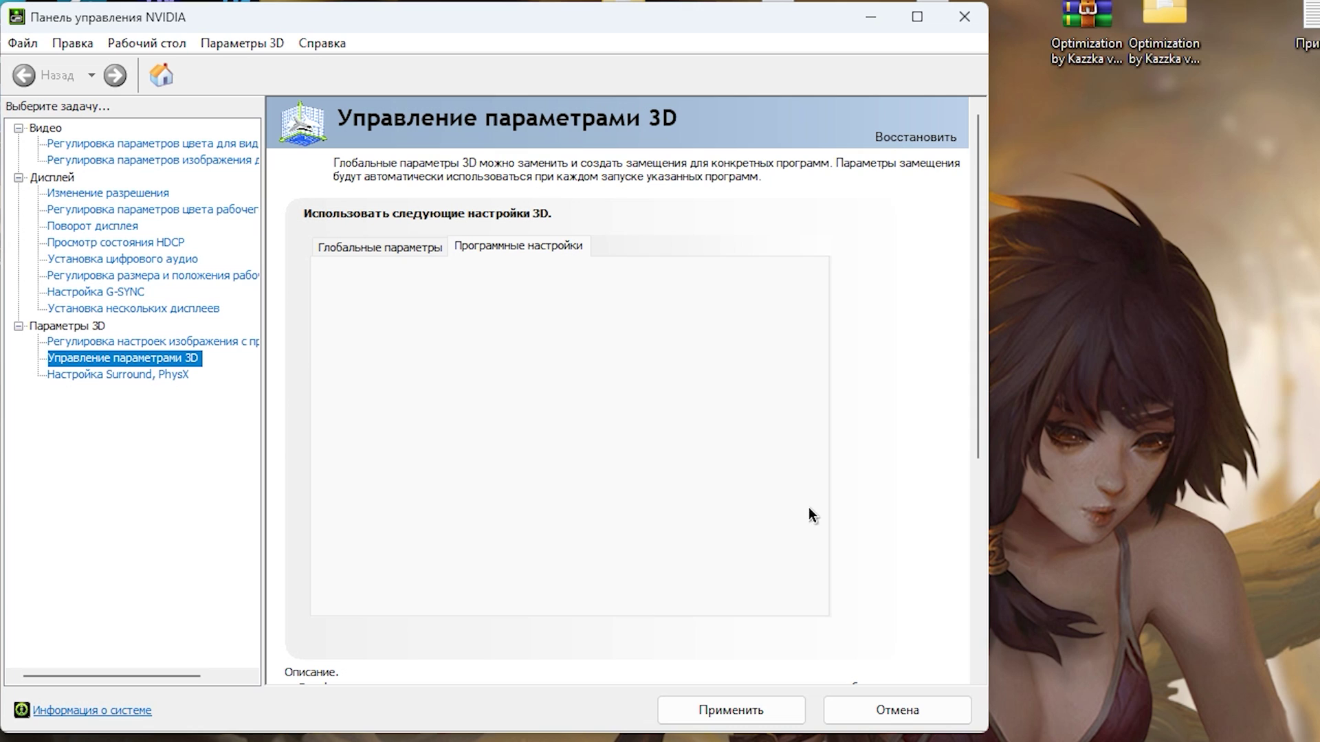
Step: Set texture filtering quality to "Высокая производительность", with negative LOD bias on "Разрешить" and trilinear optimization on "Вкл"
left_click(668, 546)
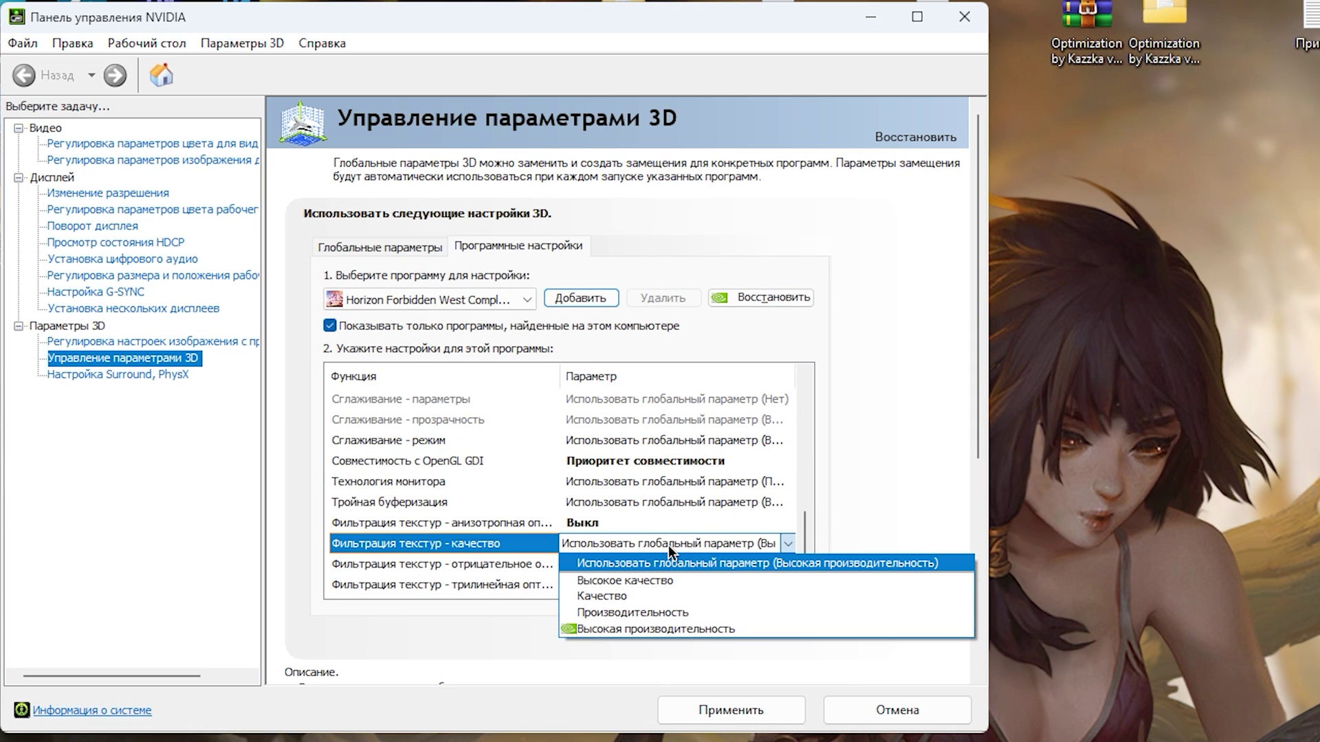
left_click(686, 629)
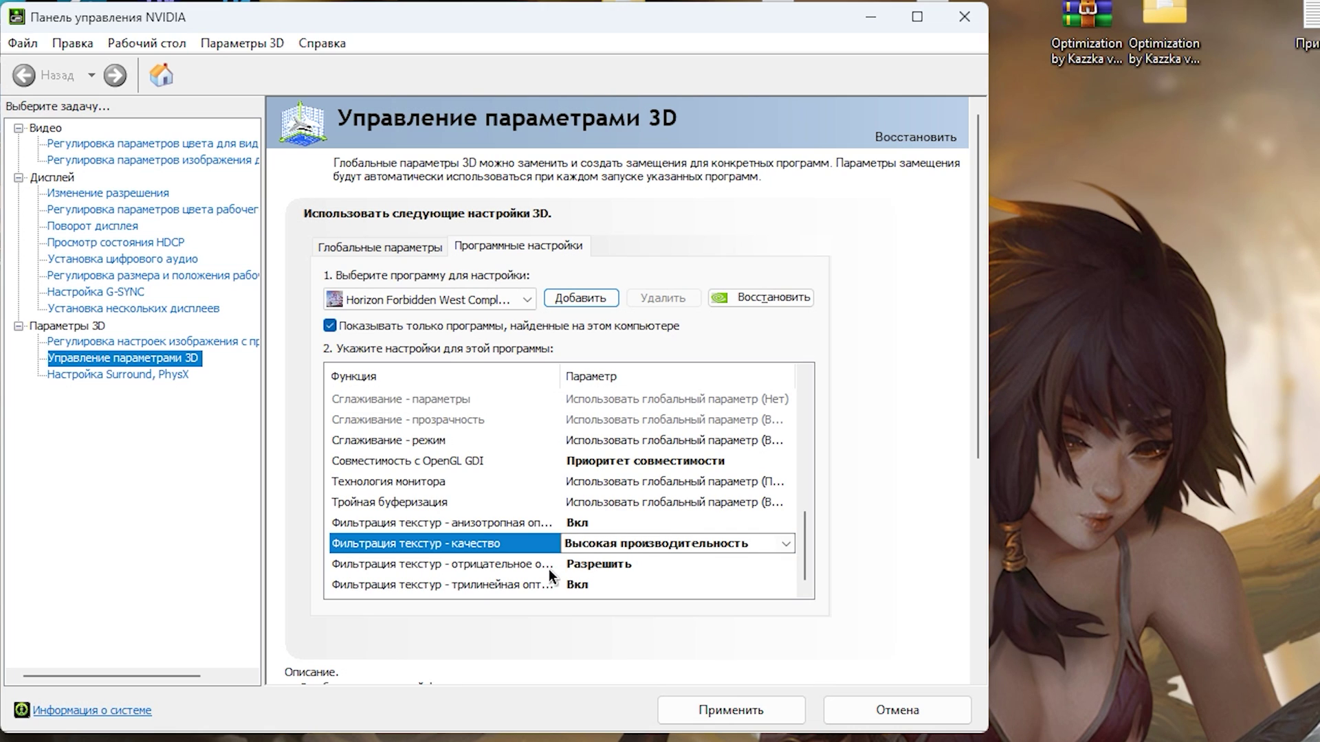
scroll(548, 569, "down", 1)
left_click(584, 489)
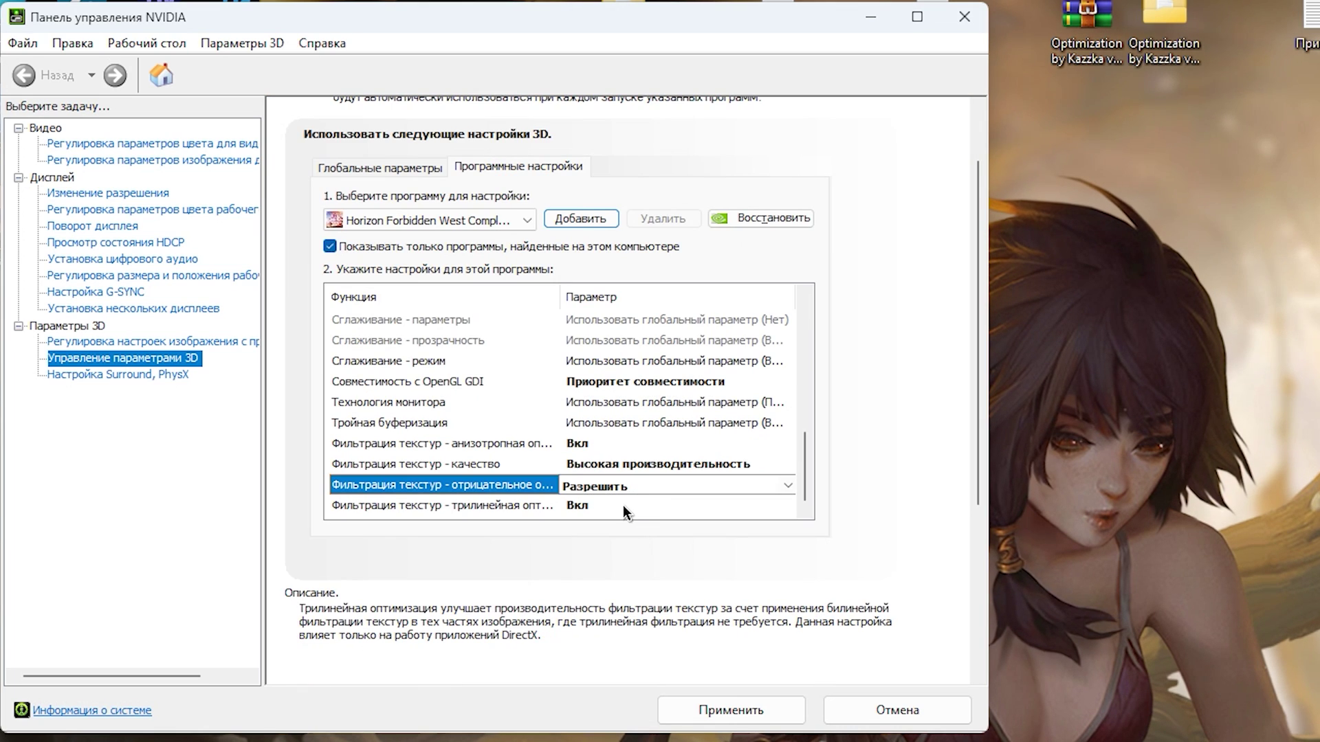
left_click(613, 506)
left_click(613, 506)
left_click(613, 506)
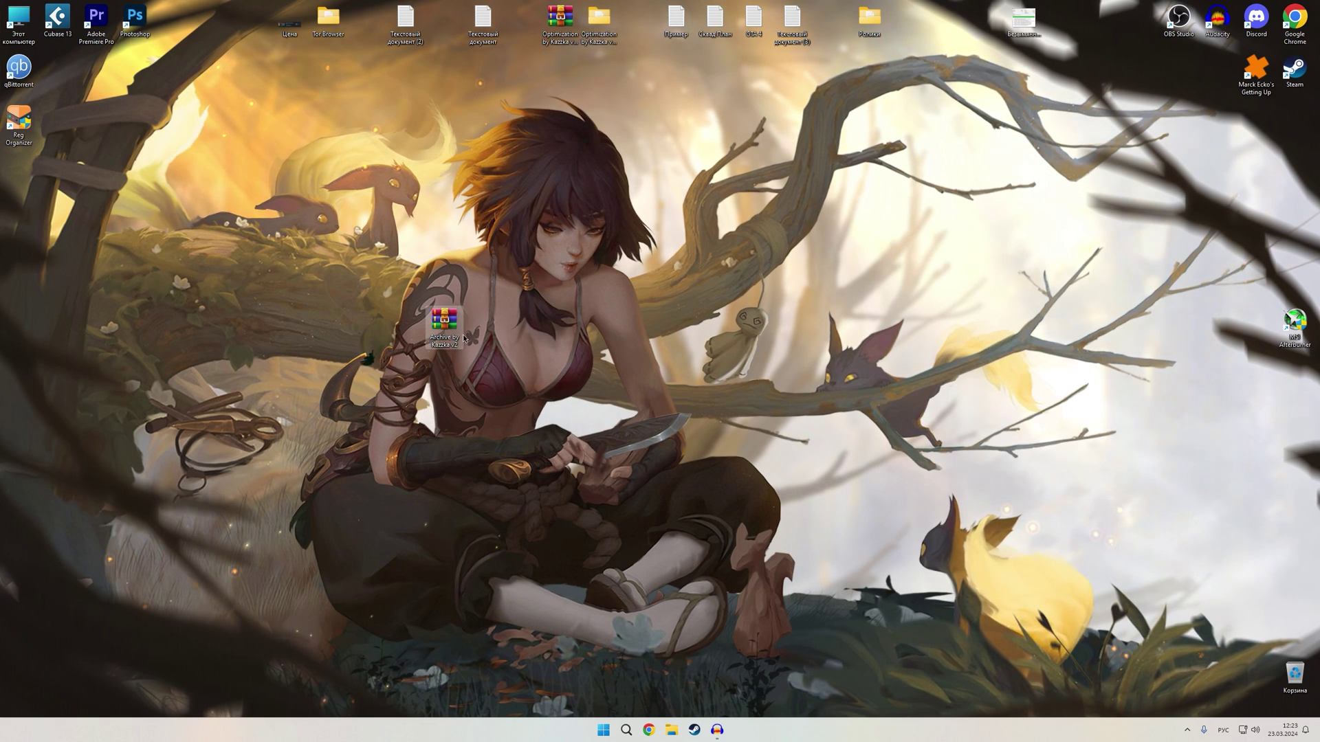
Step: Open the optimization archive on the desktop and view the AMD Radeon setup images, including "Настройка 3.png"
double_click(444, 323)
double_click(206, 212)
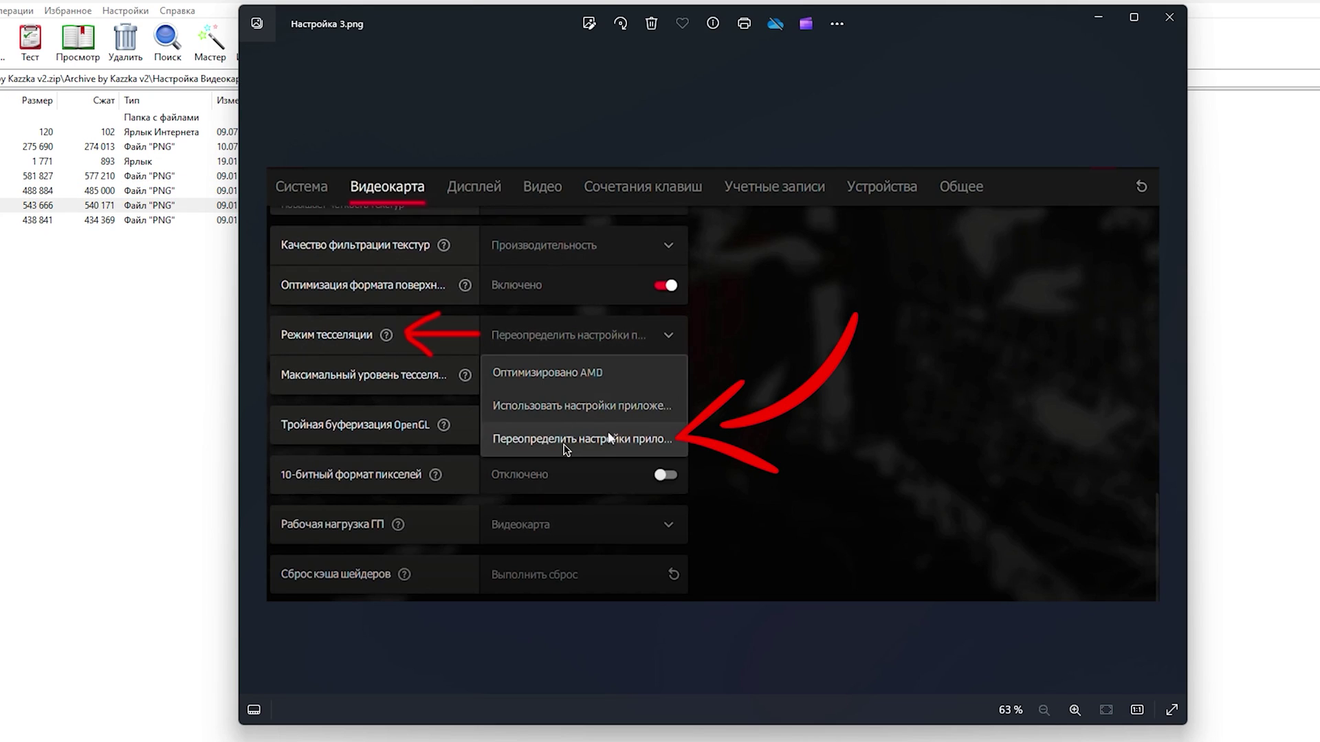
left_click(1169, 17)
double_click(127, 220)
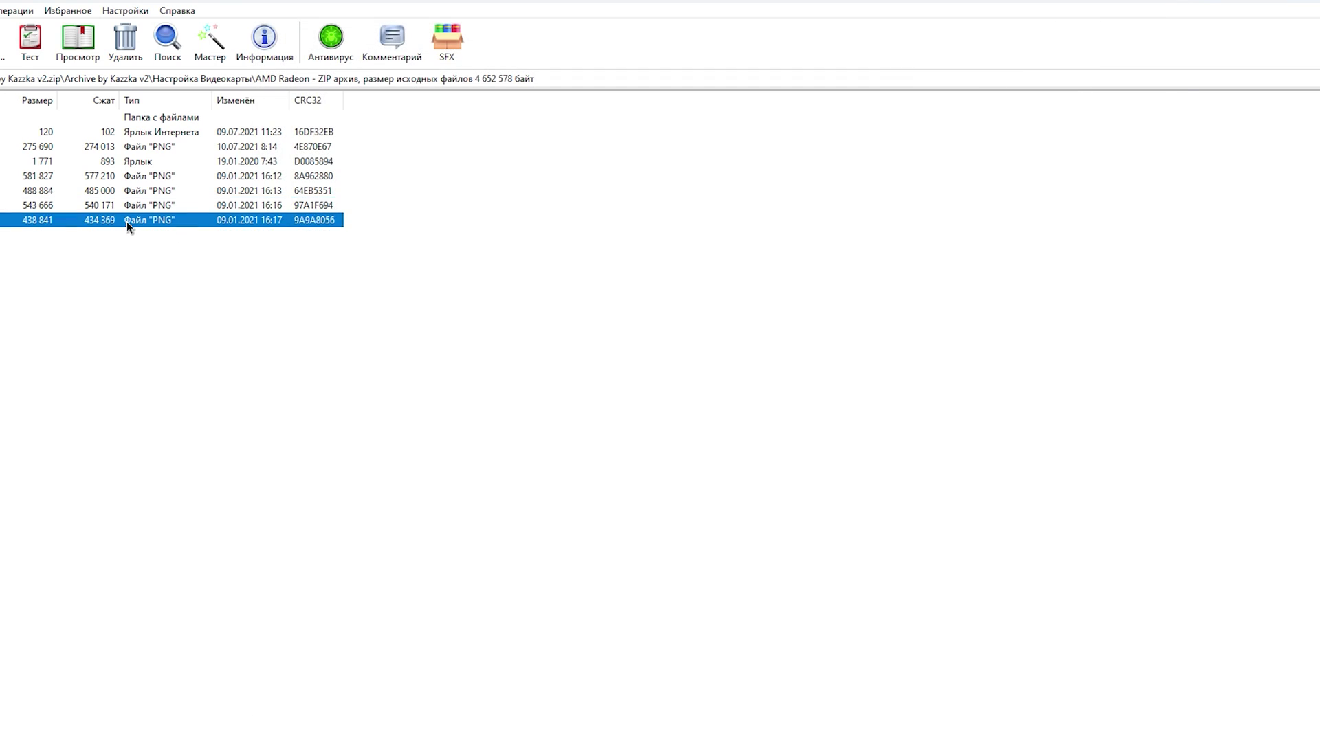
scroll(377, 379, "up", 4)
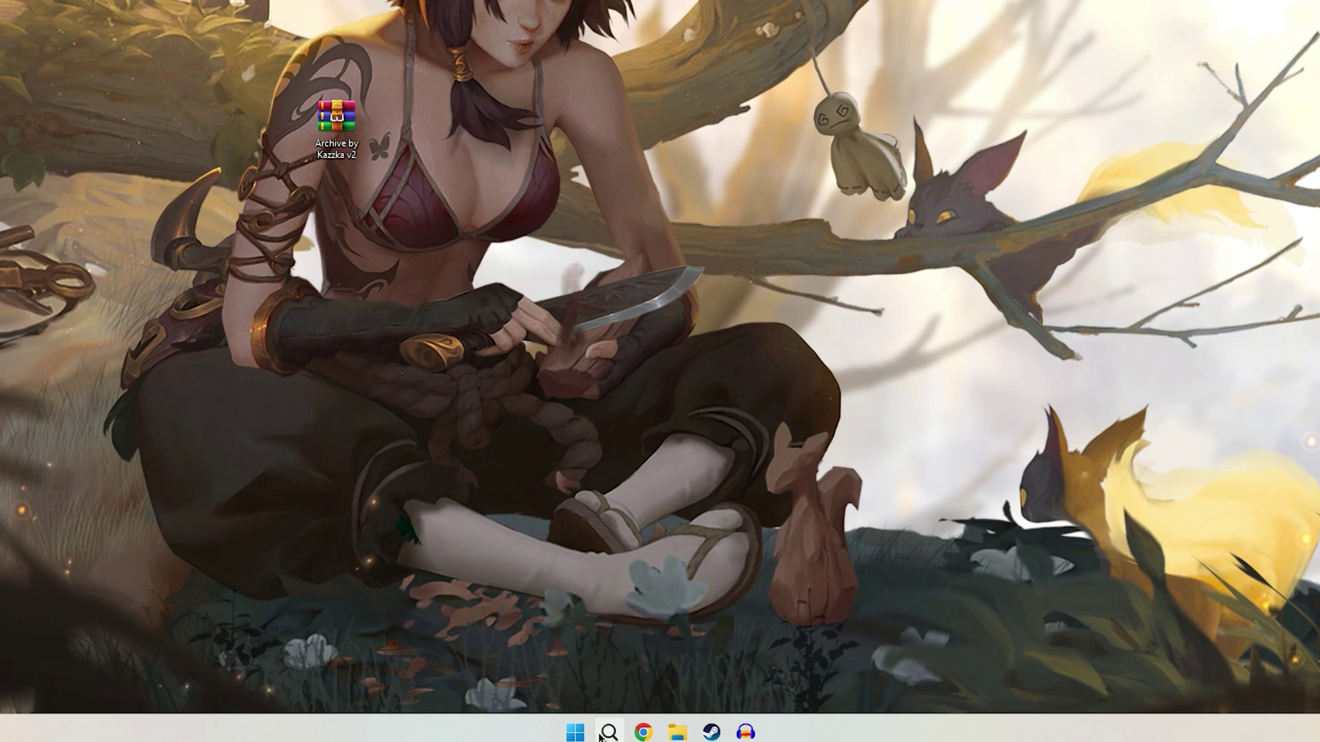
Step: Search Windows for "параметры режима игры" and check the "Игровой режим" and "Game Bar" pages of the "Игры" settings
key("super+s")
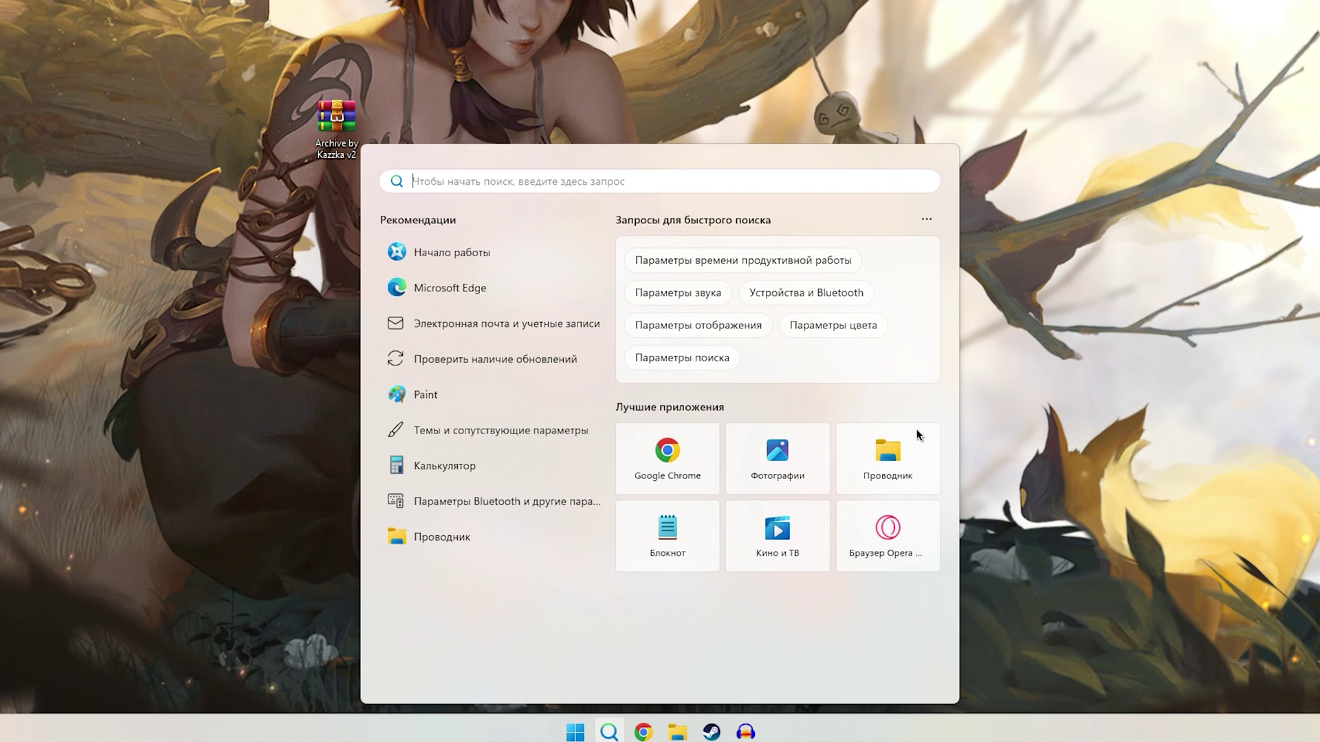
type("параметры режима игры")
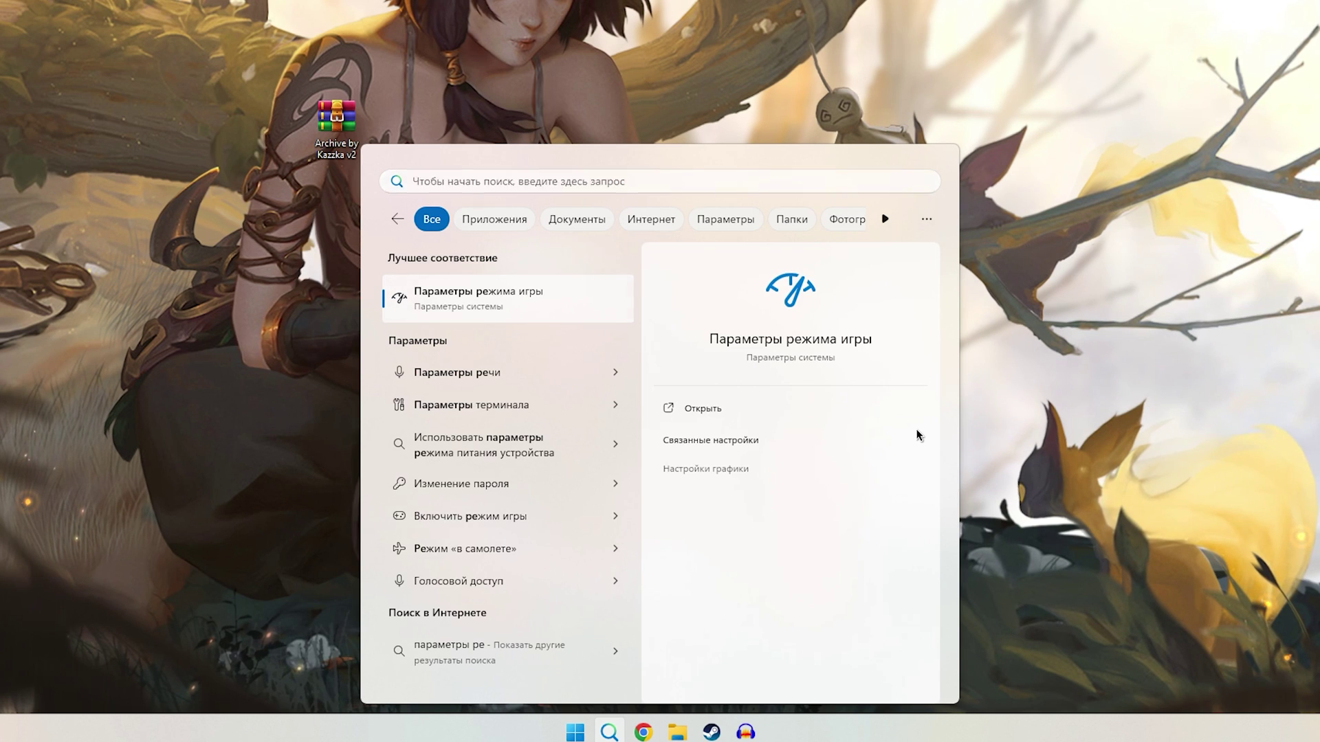
key("Return")
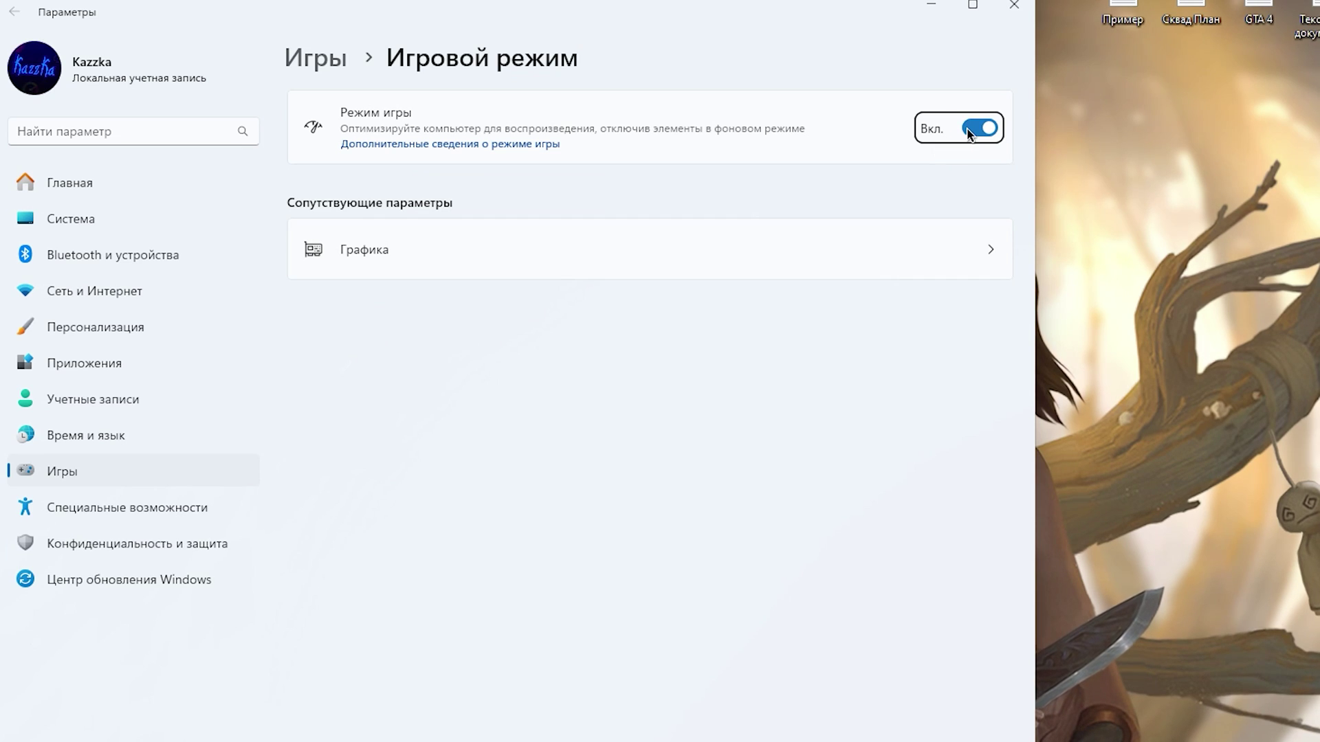
left_click(348, 59)
left_click(708, 120)
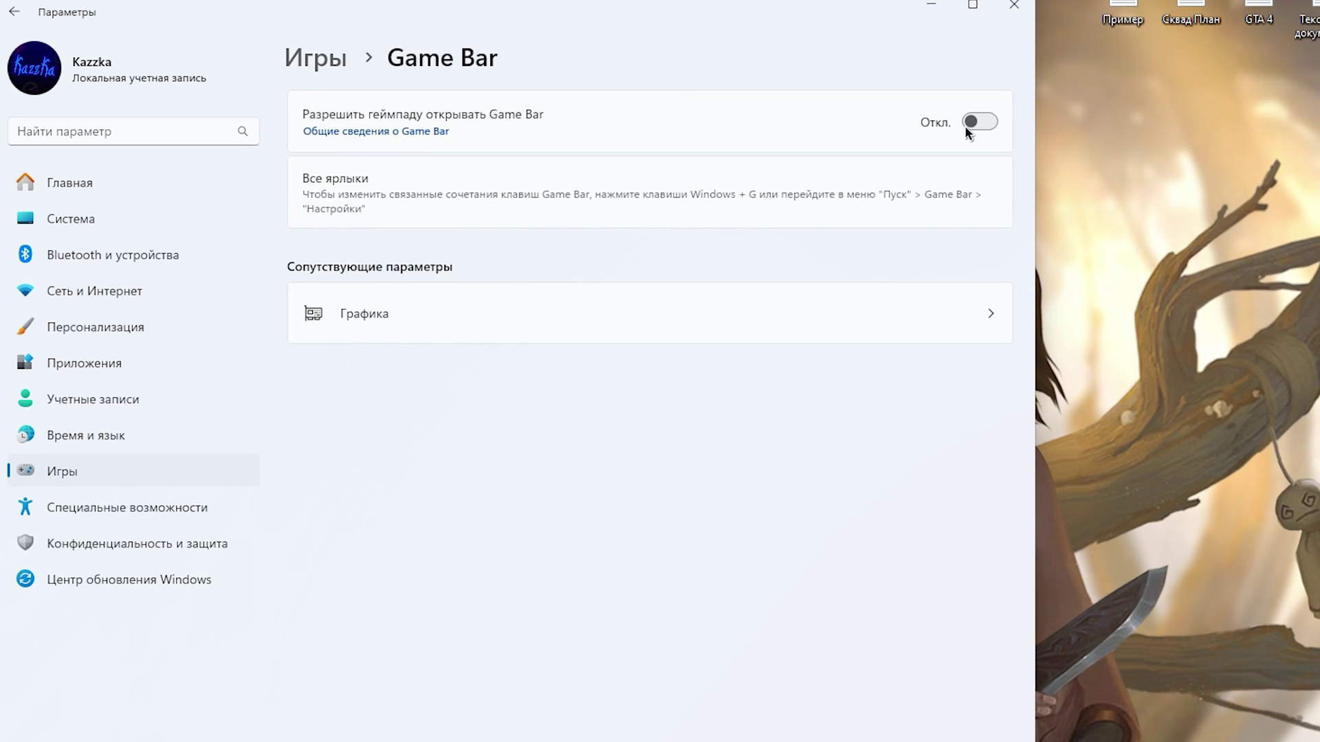
left_click(314, 60)
left_click(687, 197)
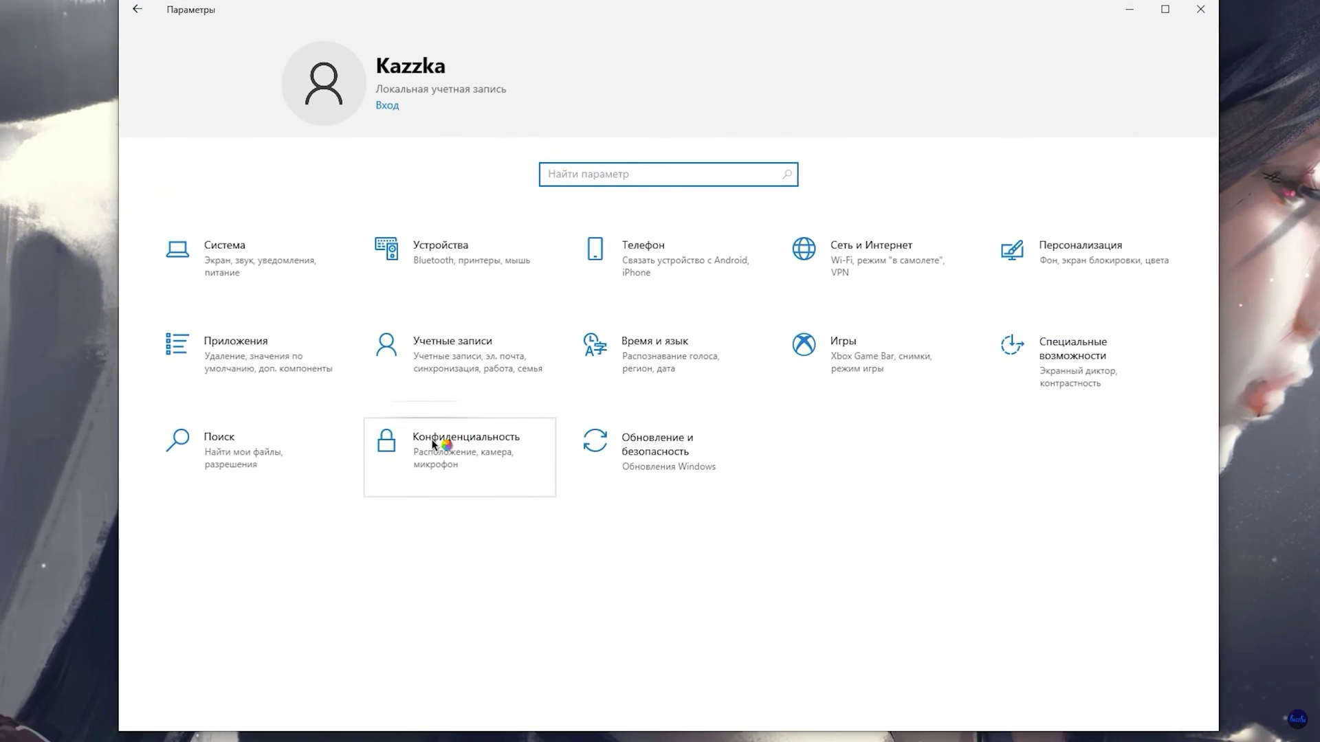
Step: On the "Фоновые приложения" privacy page, switch "Разрешить приложениям работать в фоновом режиме" on and back off
left_click(428, 419)
scroll(251, 481, "down", 5)
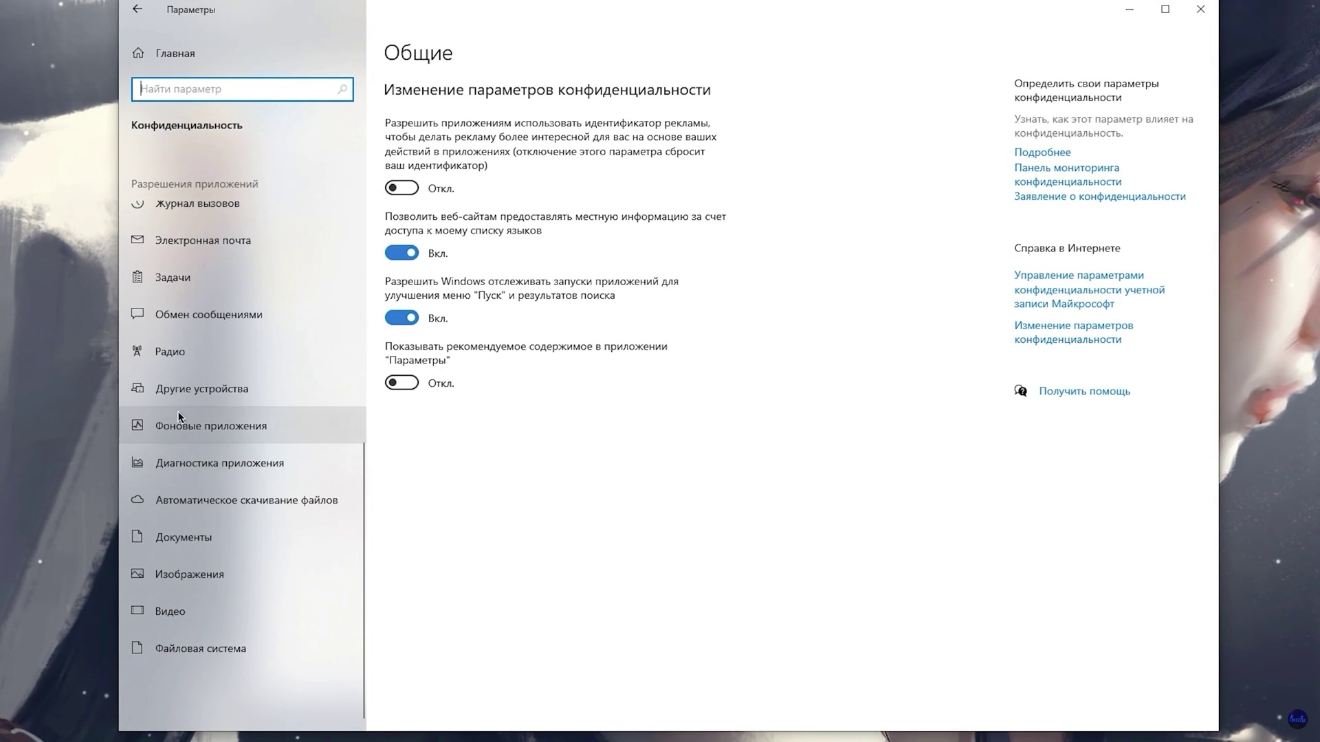
left_click(228, 418)
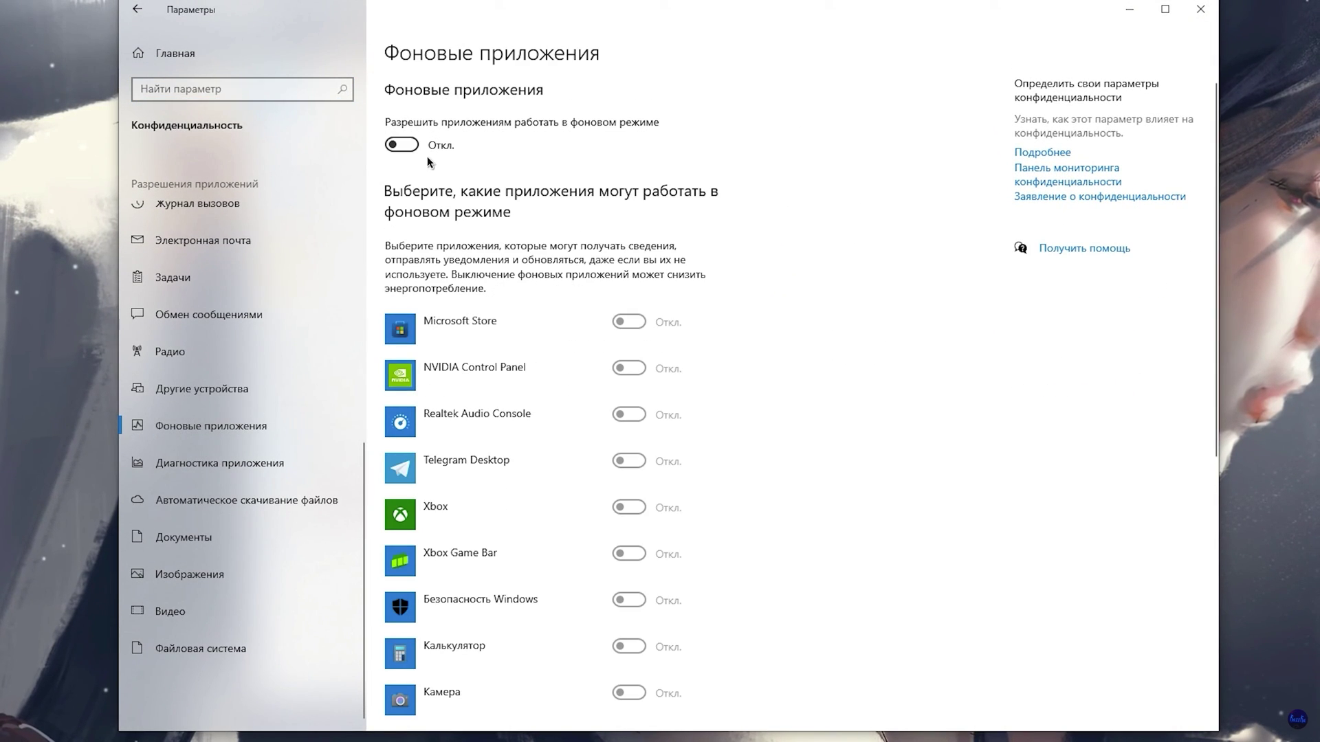
left_click(404, 145)
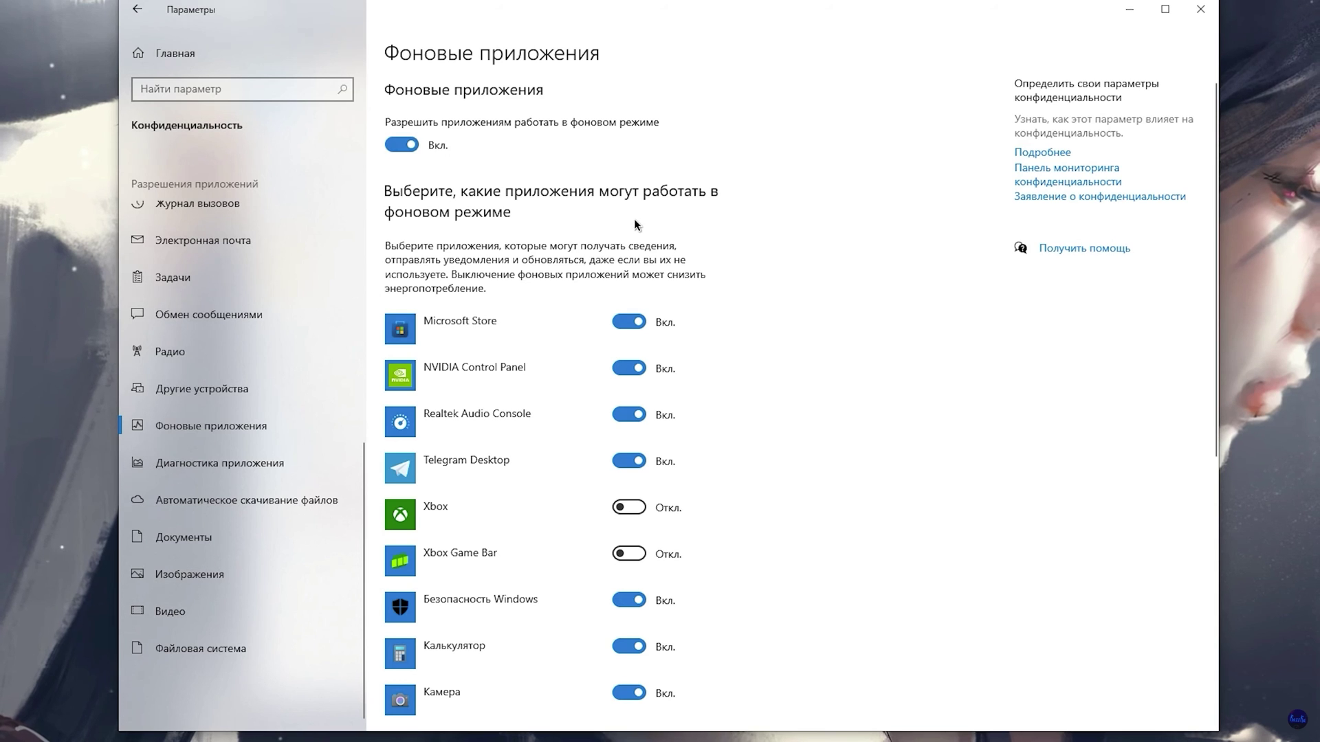
left_click(404, 144)
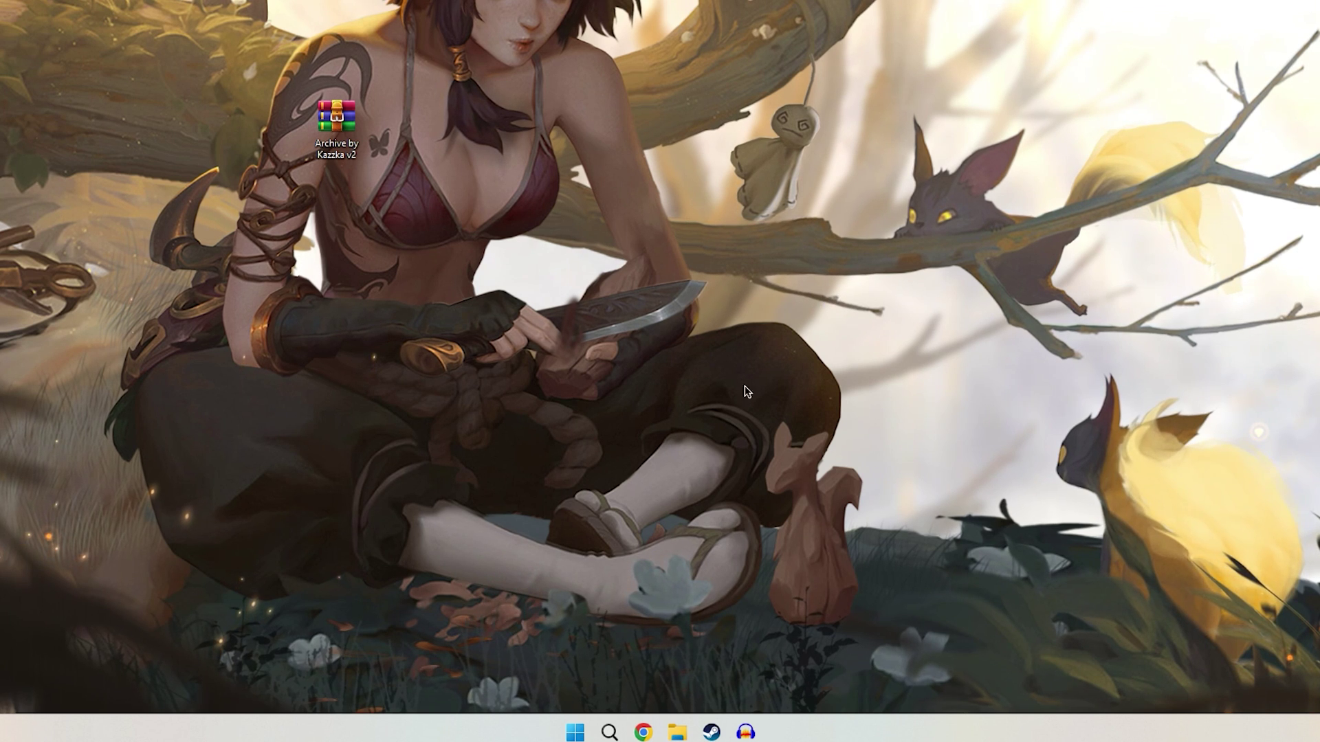
Step: Search Windows for "защита" and check the memory integrity setting on the "Изоляция ядра" page of Windows Security
left_click(609, 732)
type("защита")
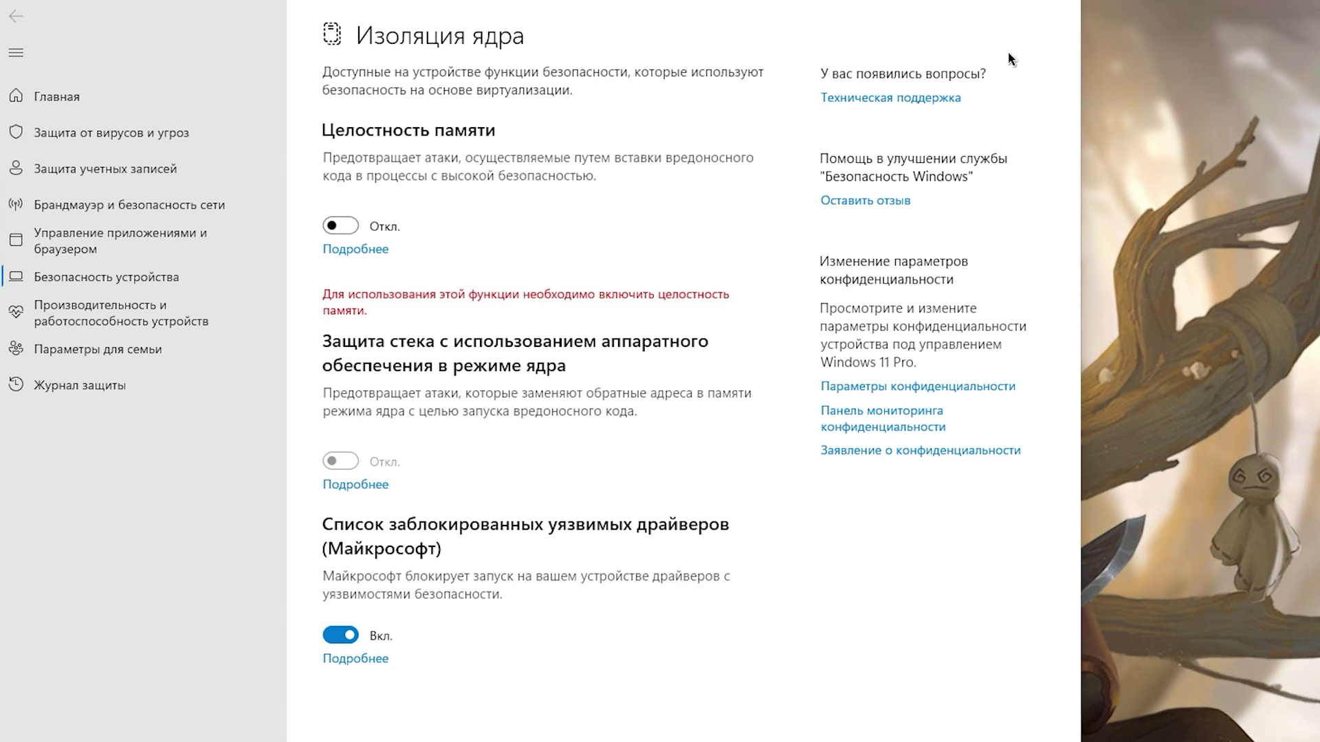
left_click(1062, 14)
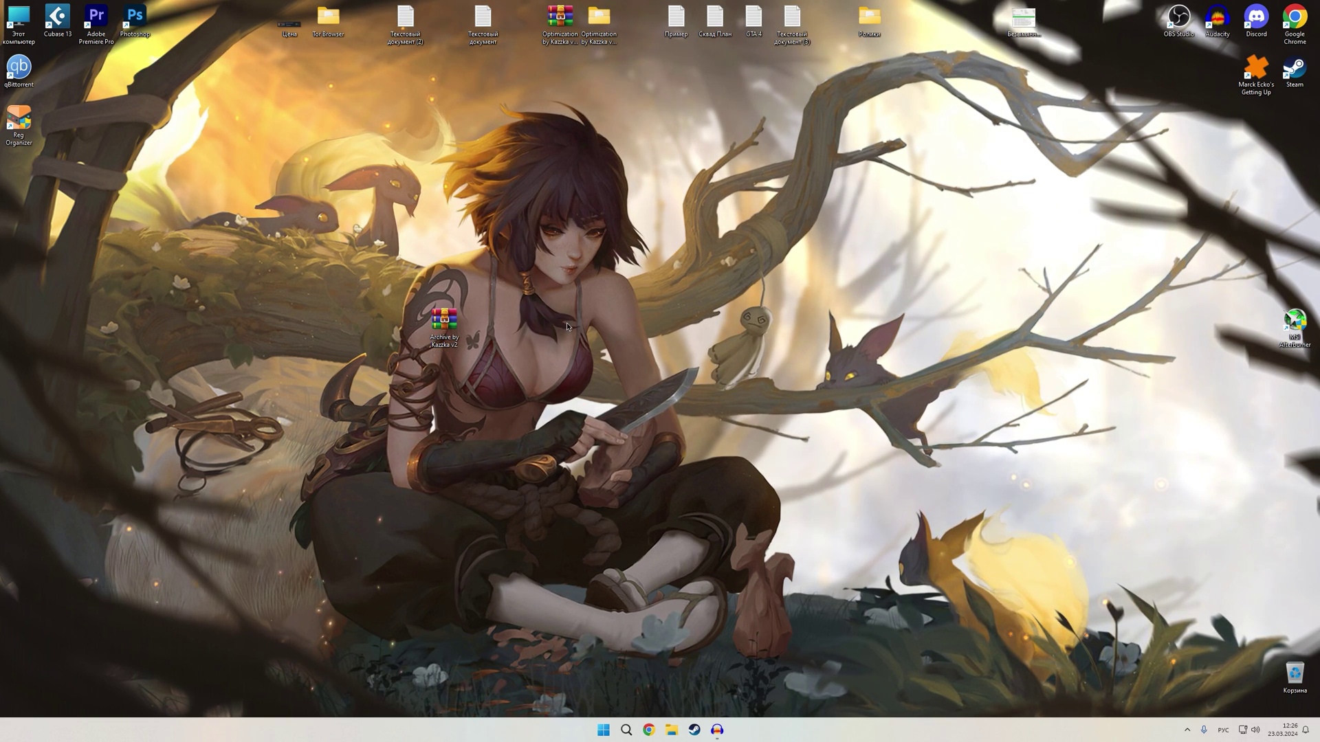
Step: Open the desktop archive "Archive by Kazzka v2" and look through its contents and the "Настройка Видеокарты" folder
double_click(444, 321)
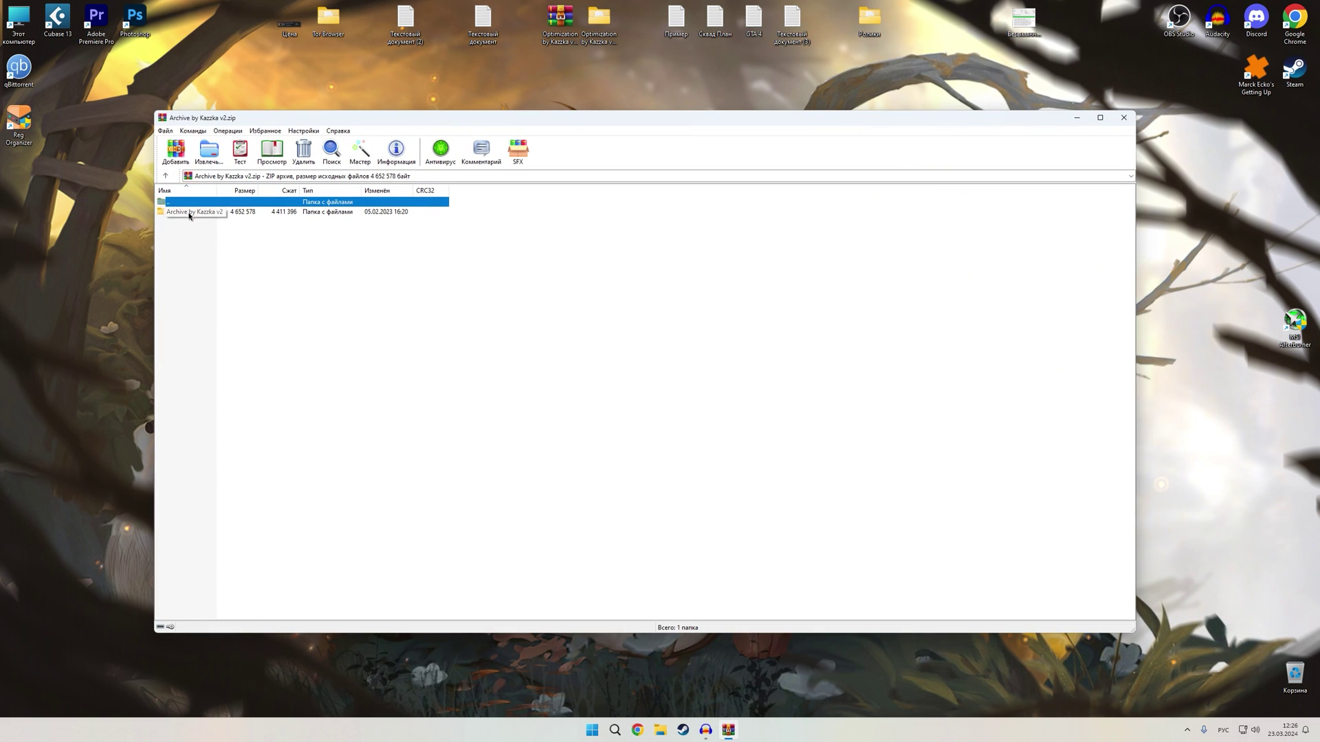
left_click(189, 215)
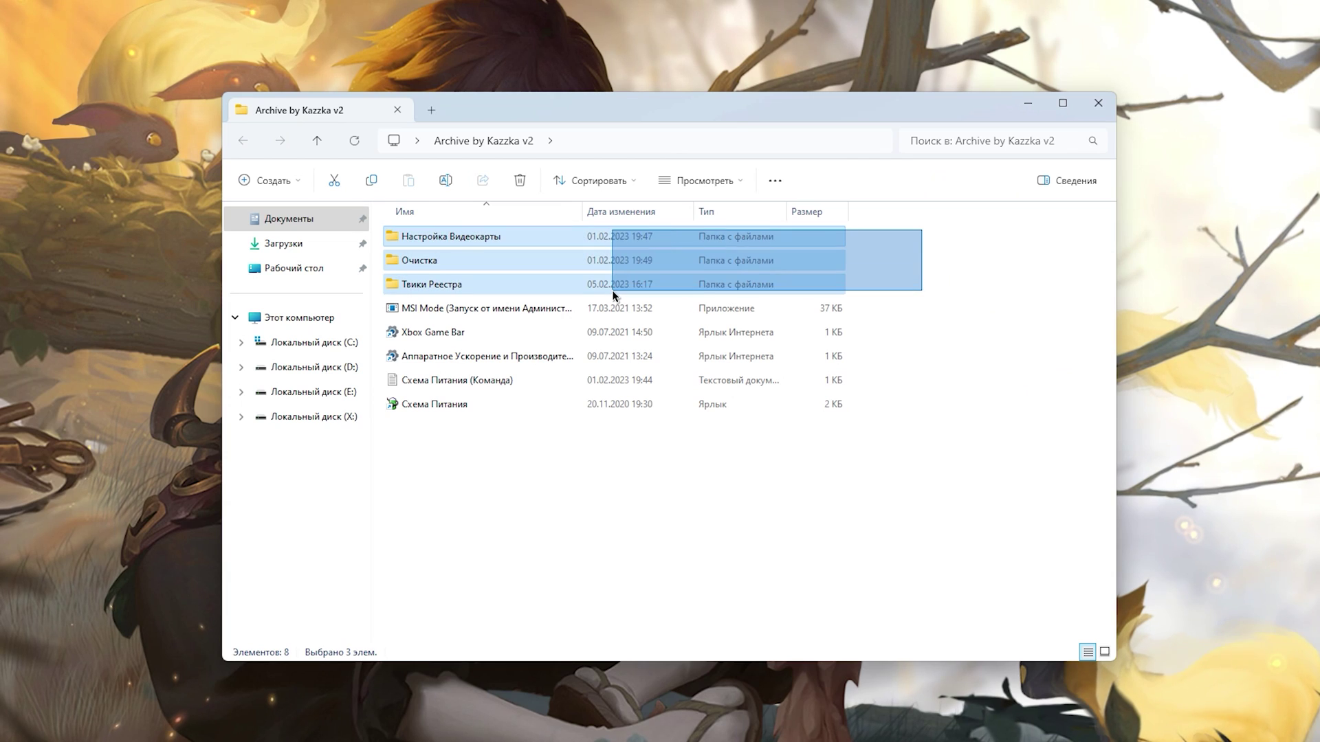
left_click_drag(612, 290, 612, 290)
left_click_drag(880, 313, 572, 477)
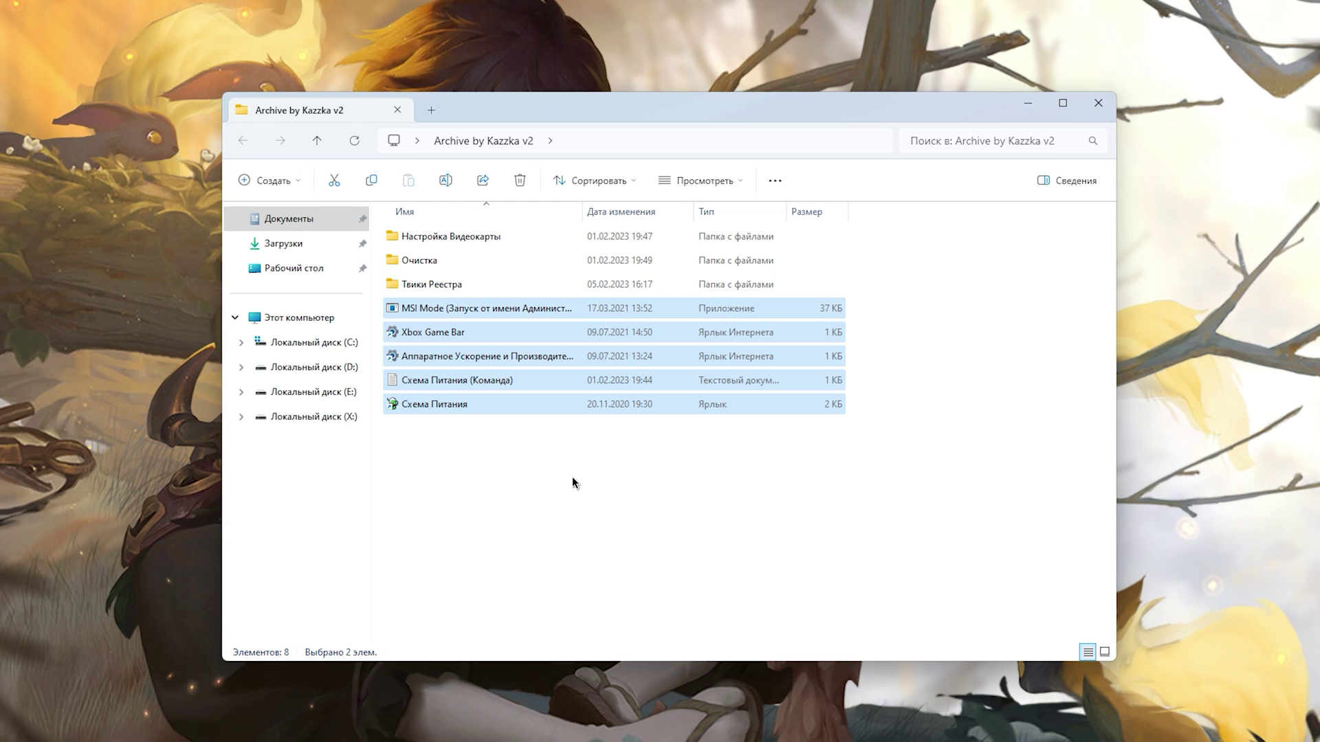
double_click(444, 237)
key("ctrl+a")
left_click(708, 365)
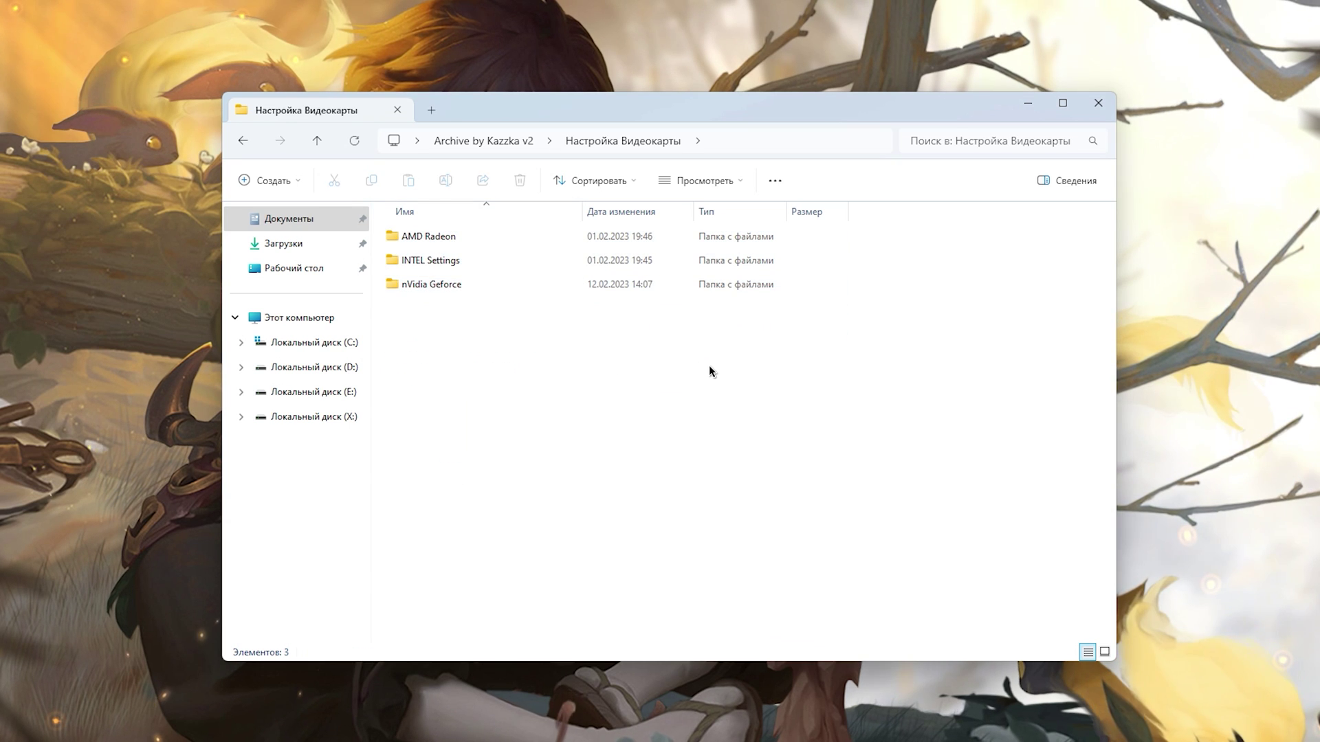
Step: Through the "Delete %Temp% Files" shortcut in the "Очистка" folder, permanently delete the Windows Temp folder's contents, cancelling for files in use
key("alt+Up")
key("Down")
key("Return")
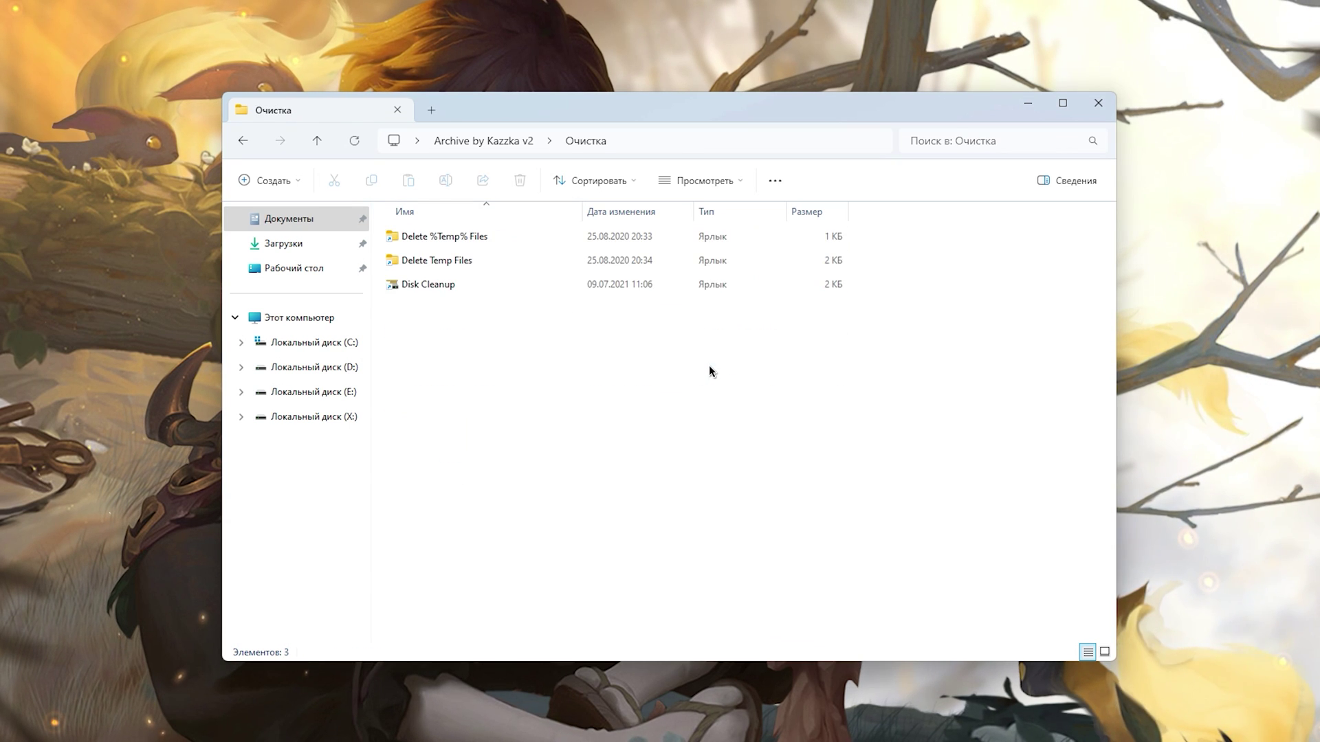
double_click(540, 238)
key("ctrl+a")
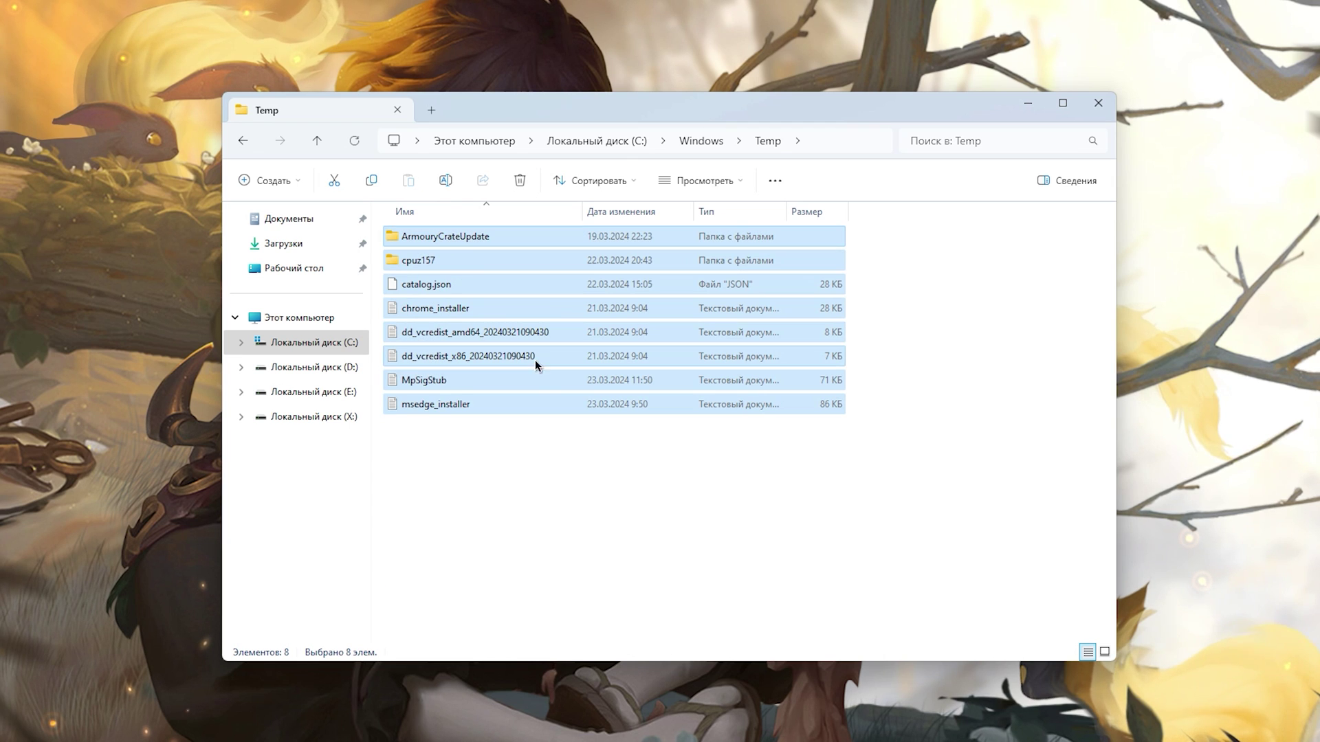
key("shift+Delete")
key("Return")
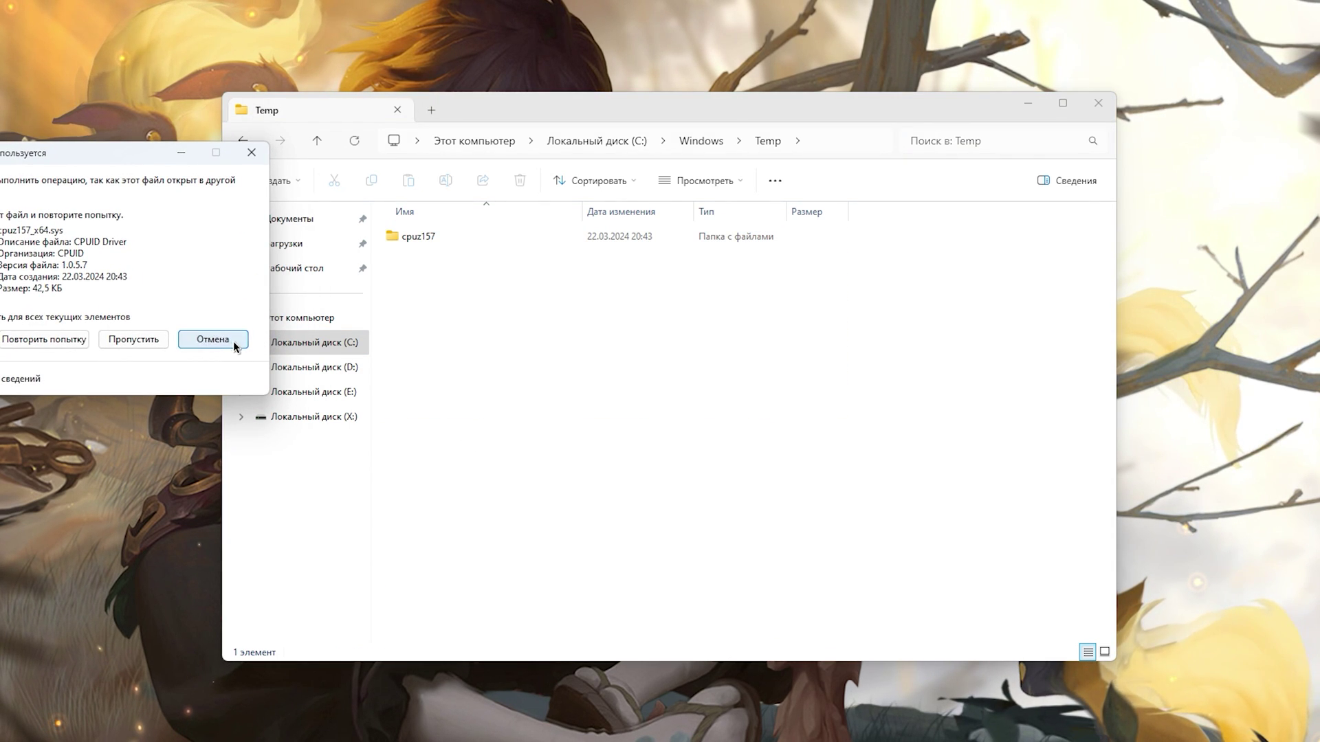
left_click(232, 341)
Step: Through the "Delete Temp Files" shortcut, permanently delete everything in the user's AppData Local Temp folder, cancelling for files in use
key("alt+Left")
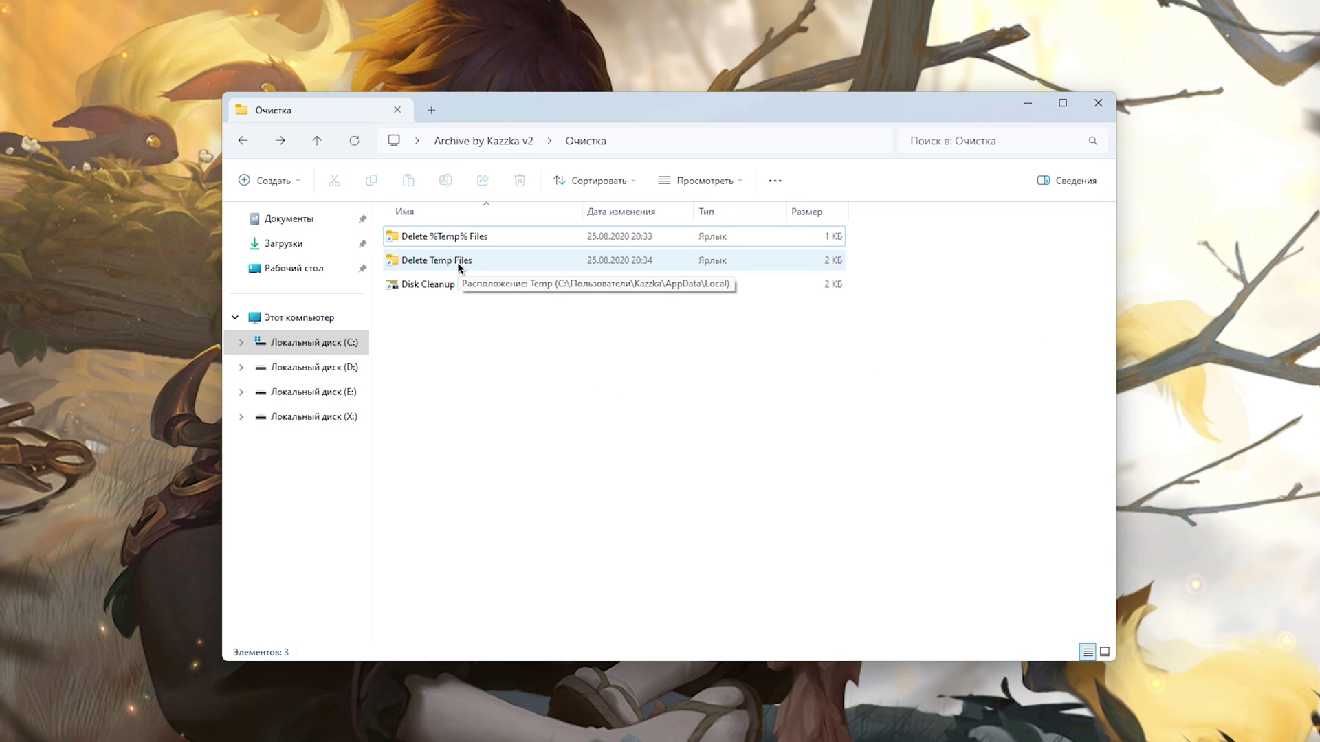
double_click(456, 262)
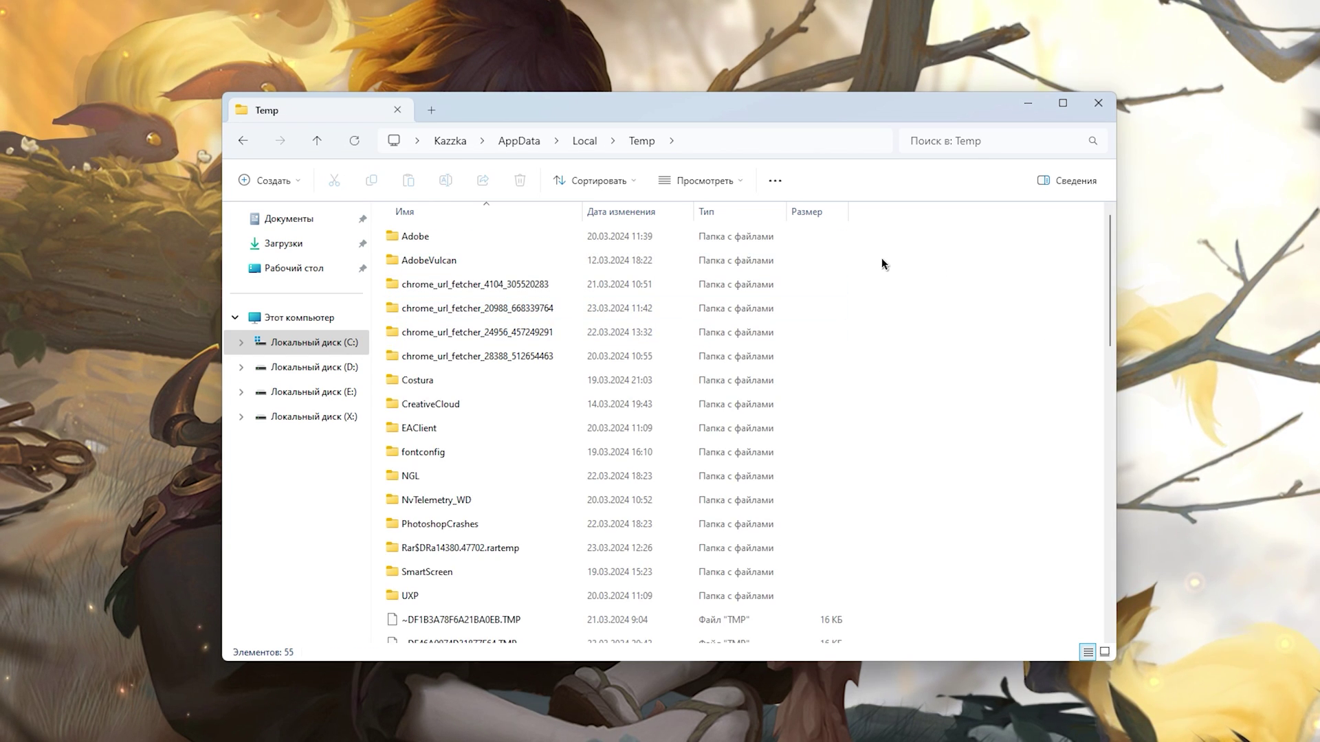
left_click_drag(879, 227, 372, 649)
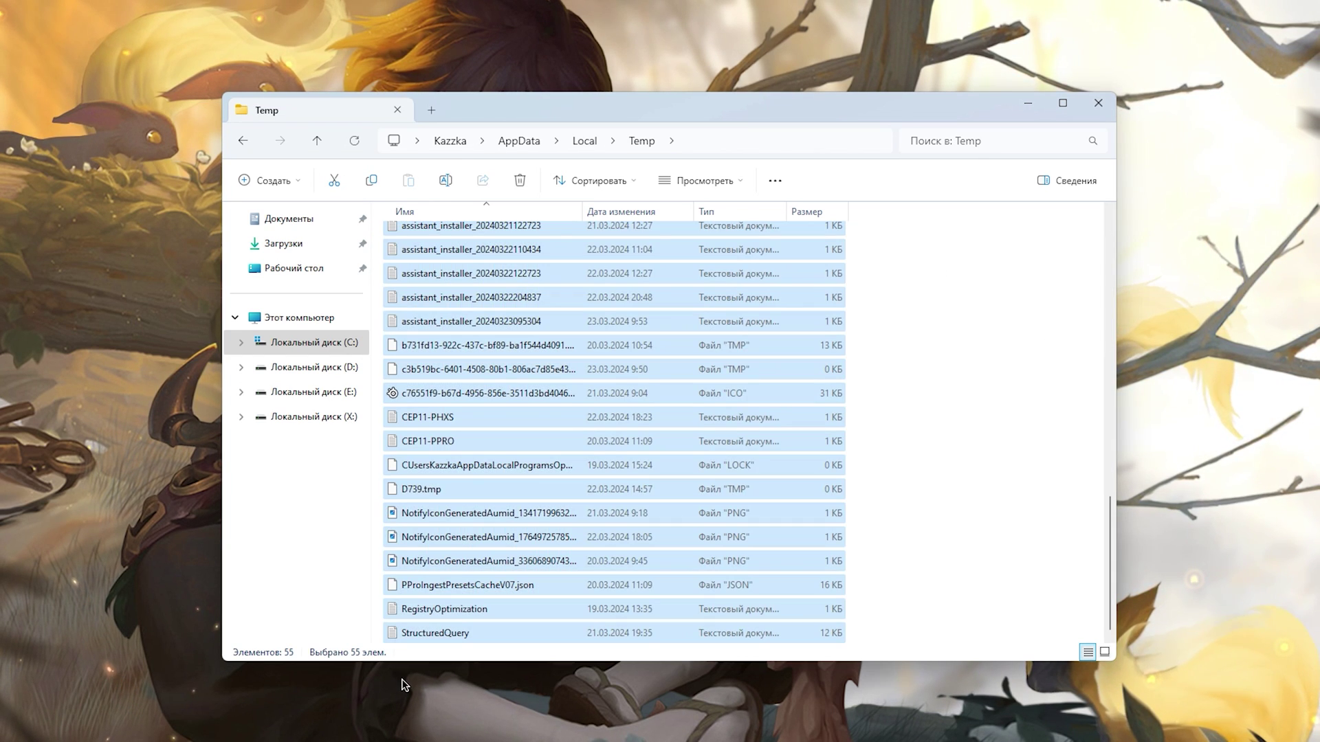
key("shift+Delete")
left_click(716, 374)
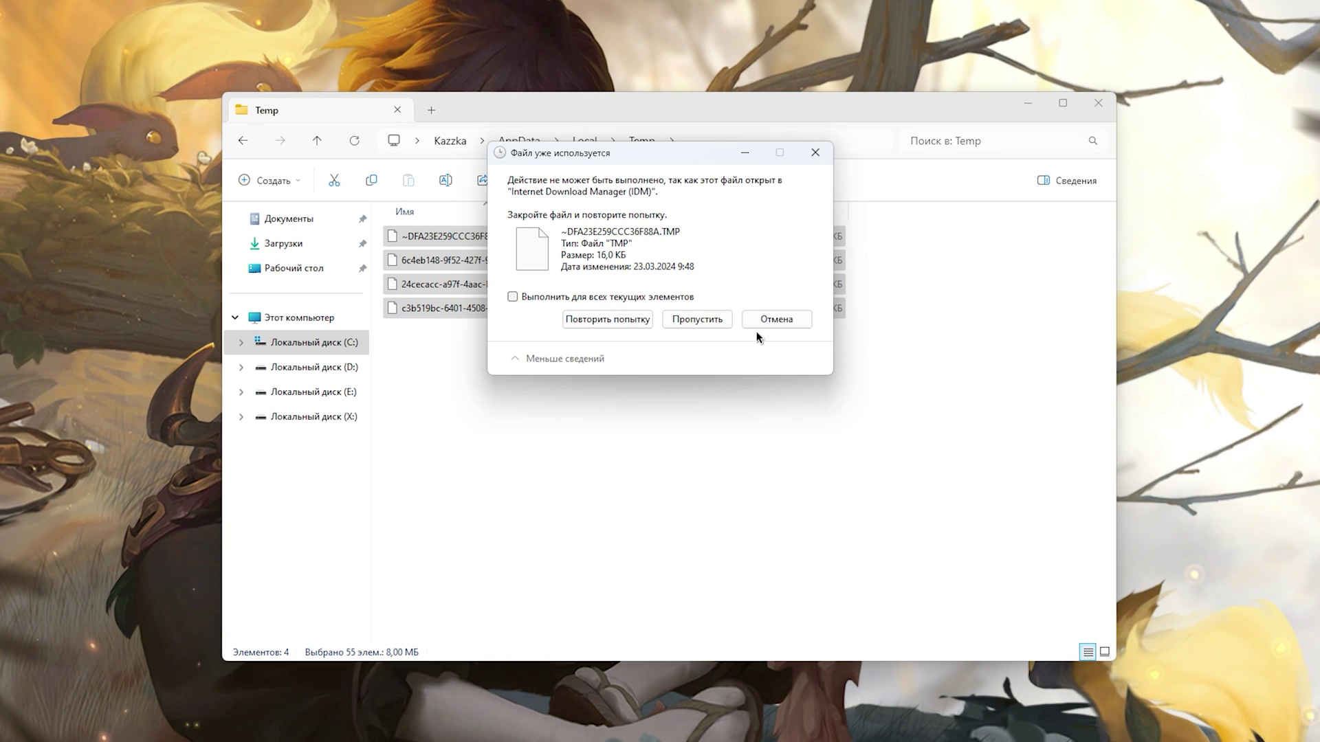
left_click(763, 323)
left_click(740, 453)
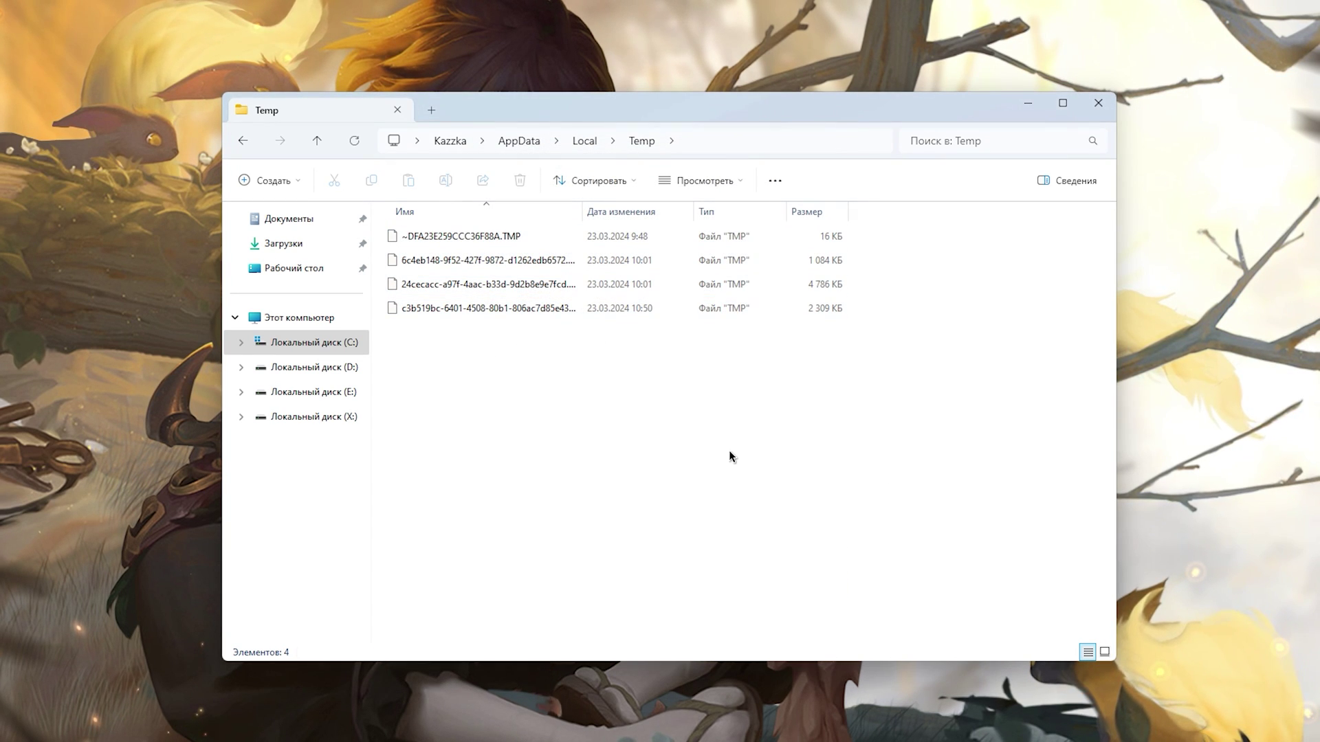
Step: Run Disk Cleanup on drive C: including system files, review the removable file categories, and close it without cleaning
key("alt+Left")
double_click(502, 290)
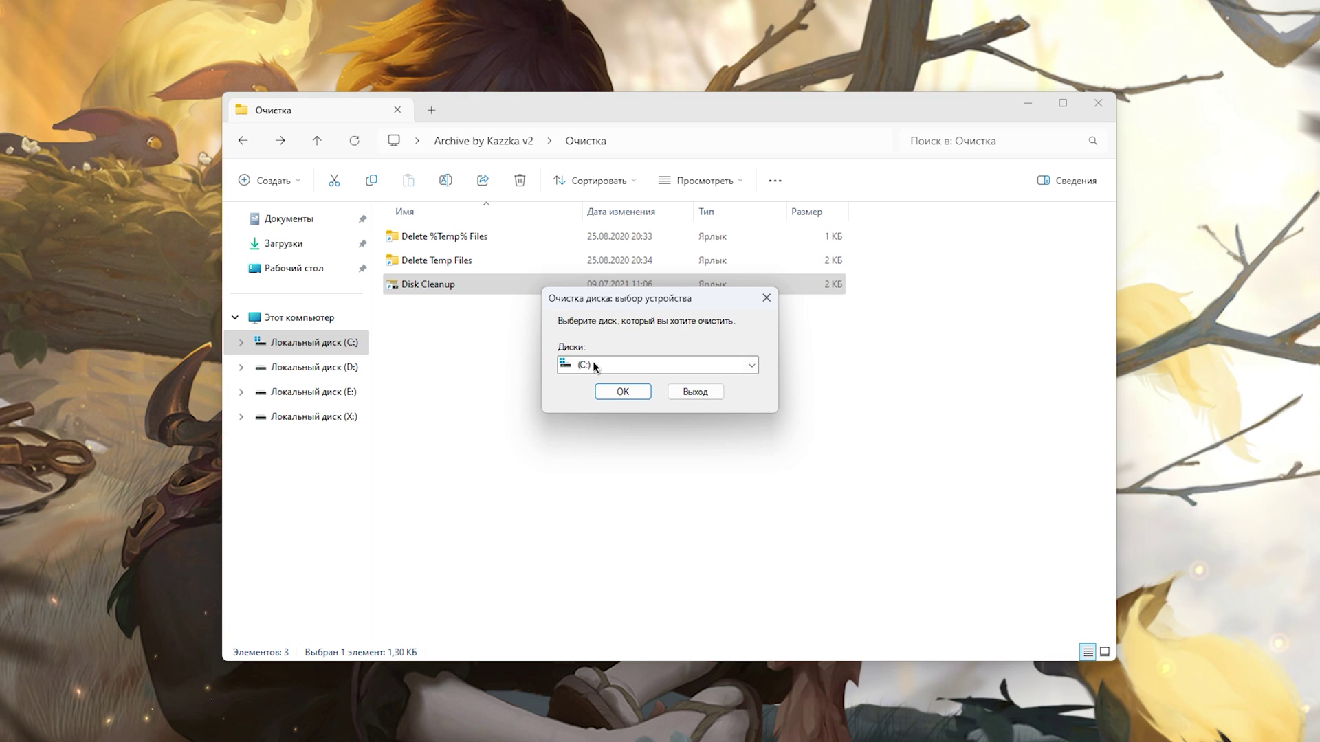
left_click(631, 389)
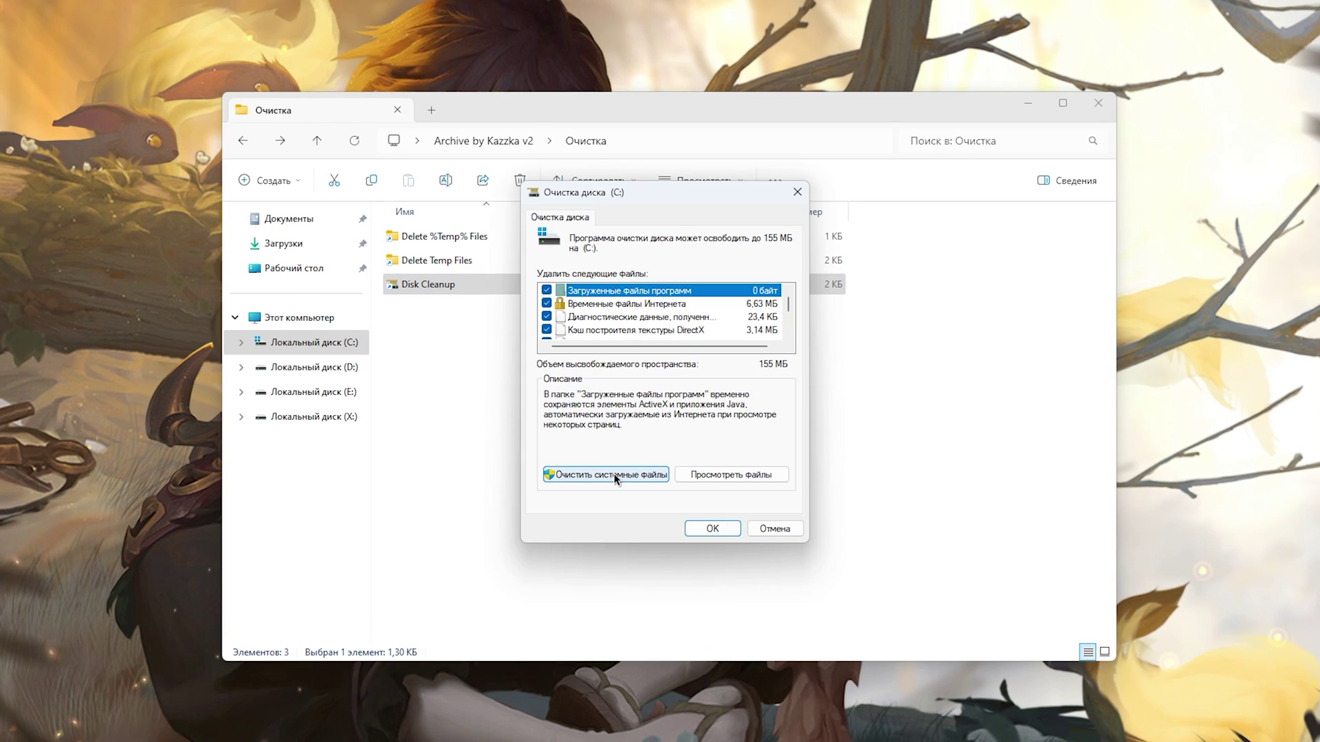
left_click(613, 473)
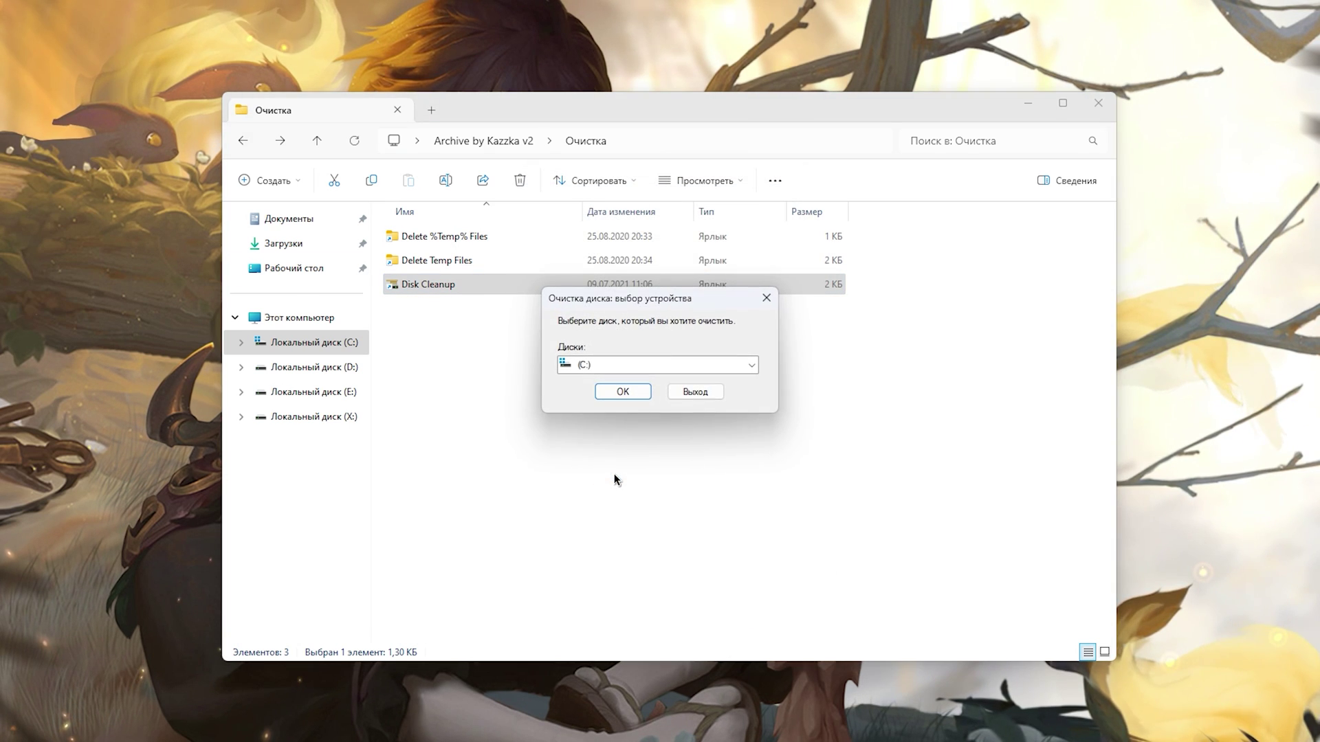
left_click(604, 389)
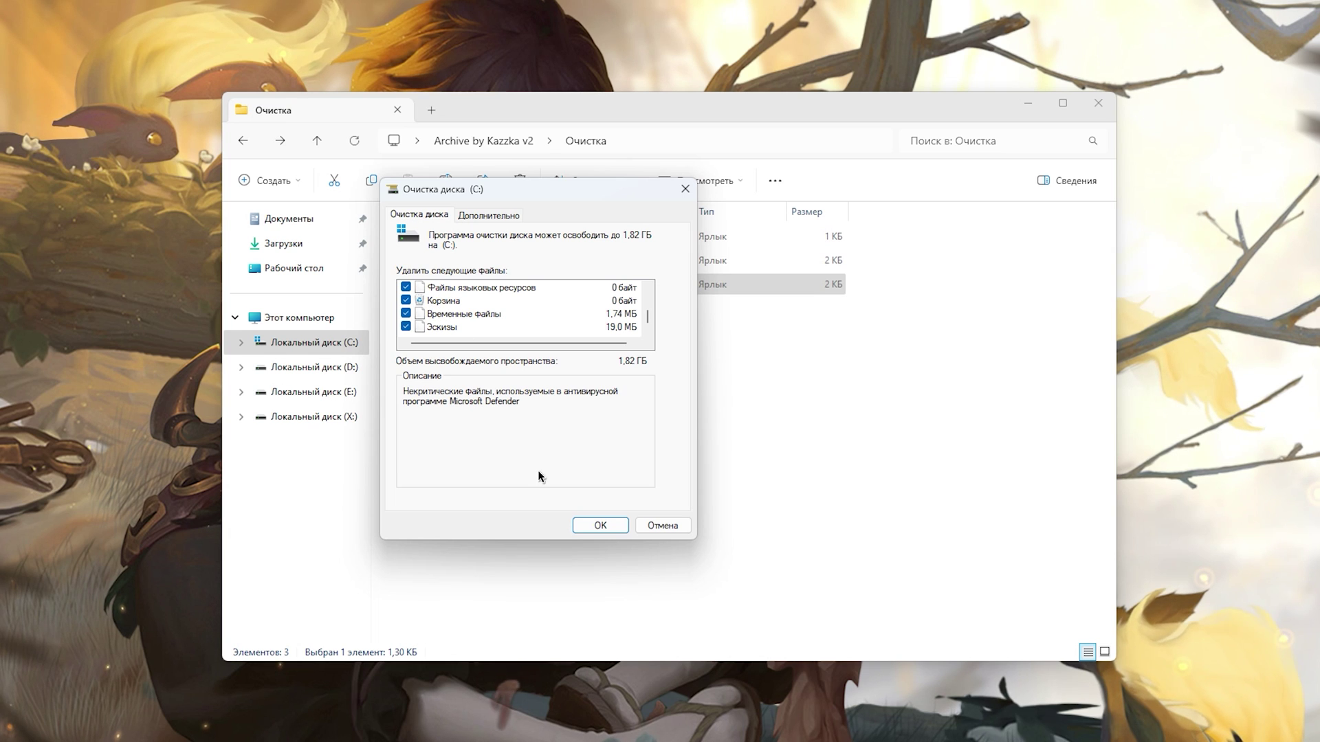
left_click(660, 526)
Step: Copy the "powercfg -duplicatescheme e9a42b02-d5df-448d-aa00-03f14749eb61" command from the text file "Схема Питания (Команда)"
key("alt+Left")
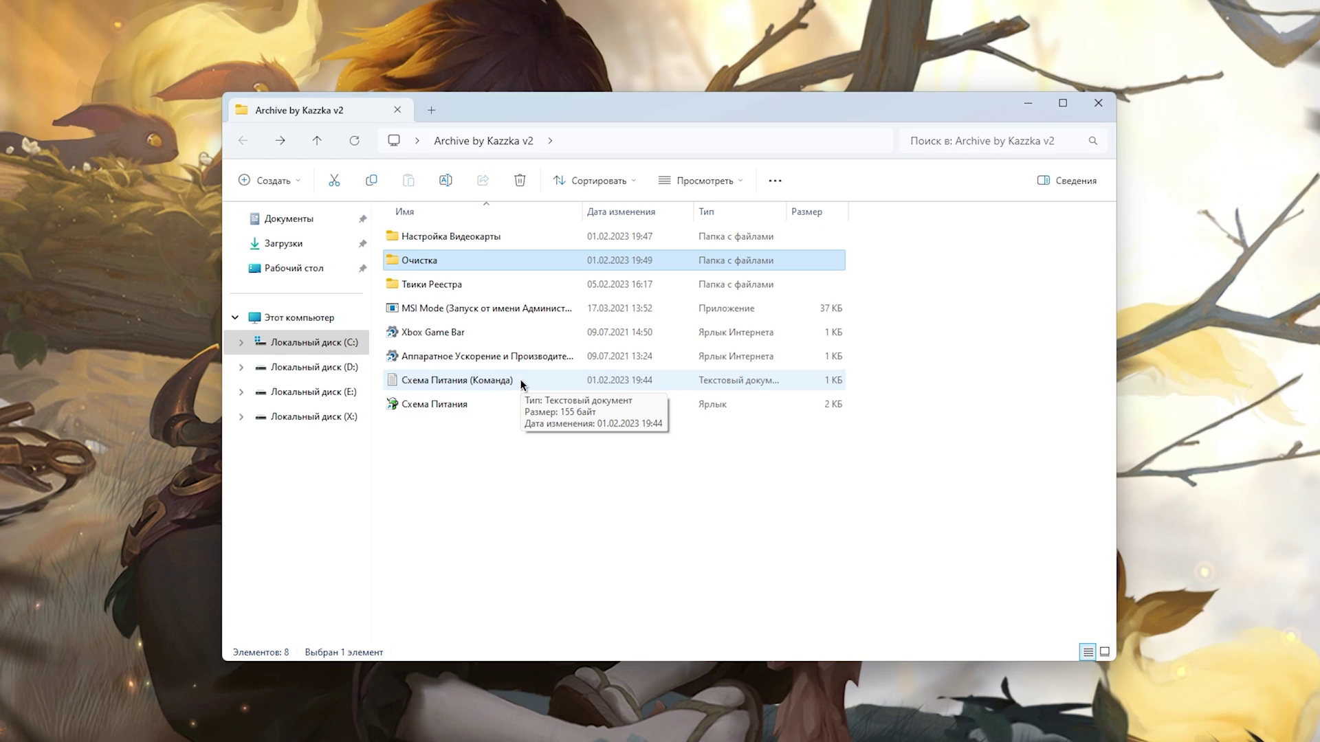
double_click(520, 383)
left_click_drag(730, 258, 181, 259)
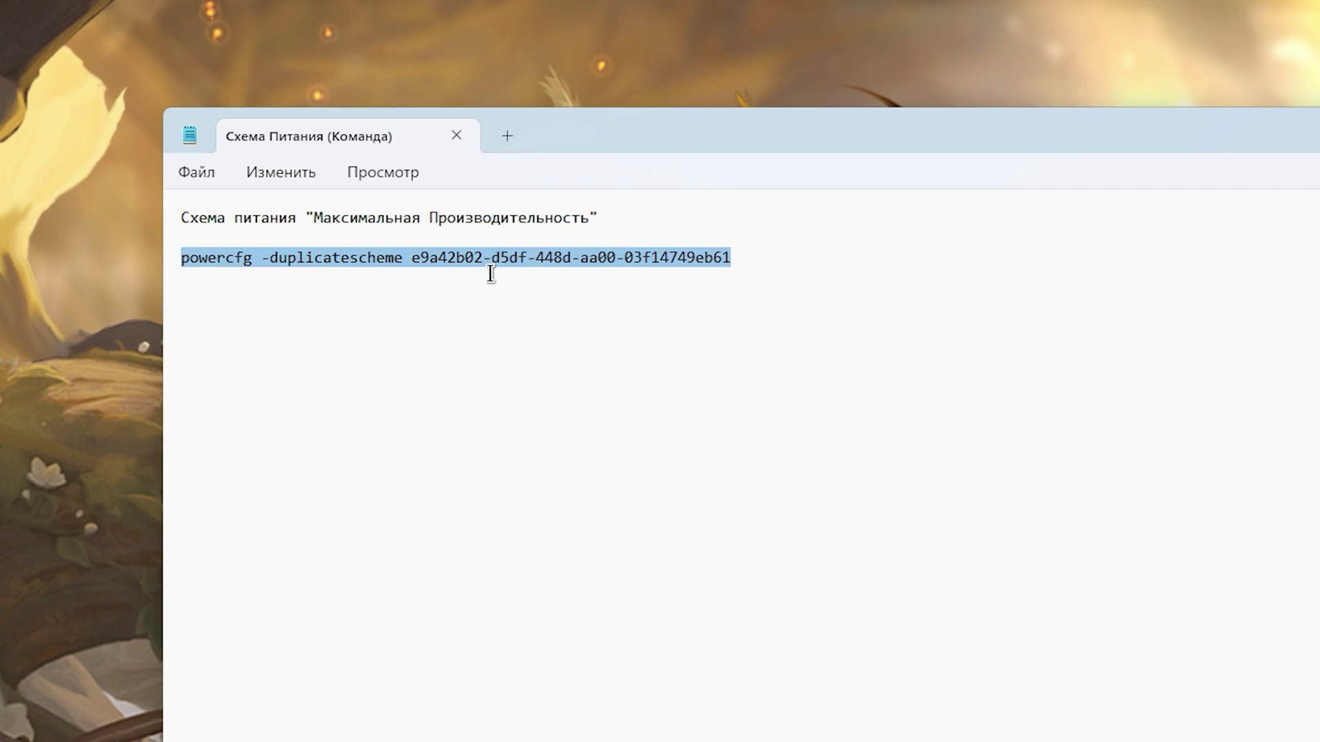
right_click(485, 267)
left_click(593, 375)
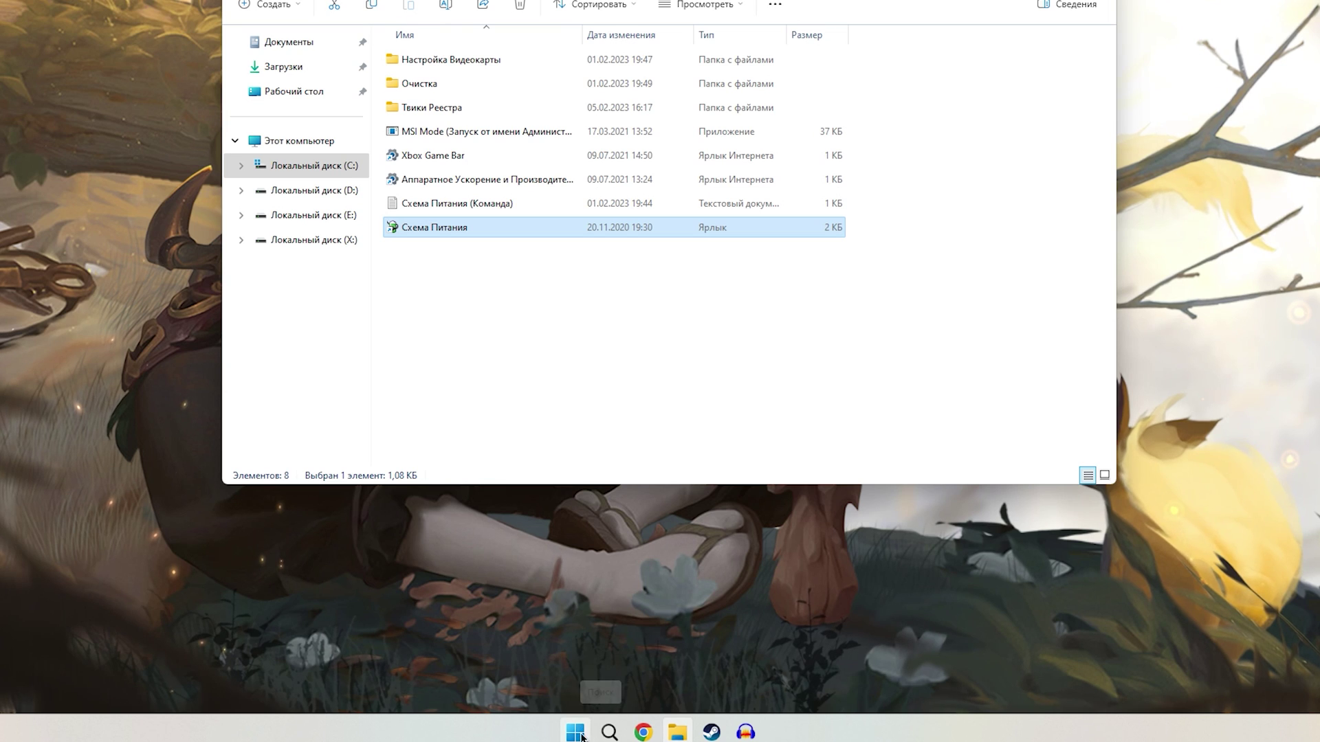
Step: Run the copied powercfg -duplicatescheme command in Windows PowerShell as administrator, and close the console
right_click(575, 732)
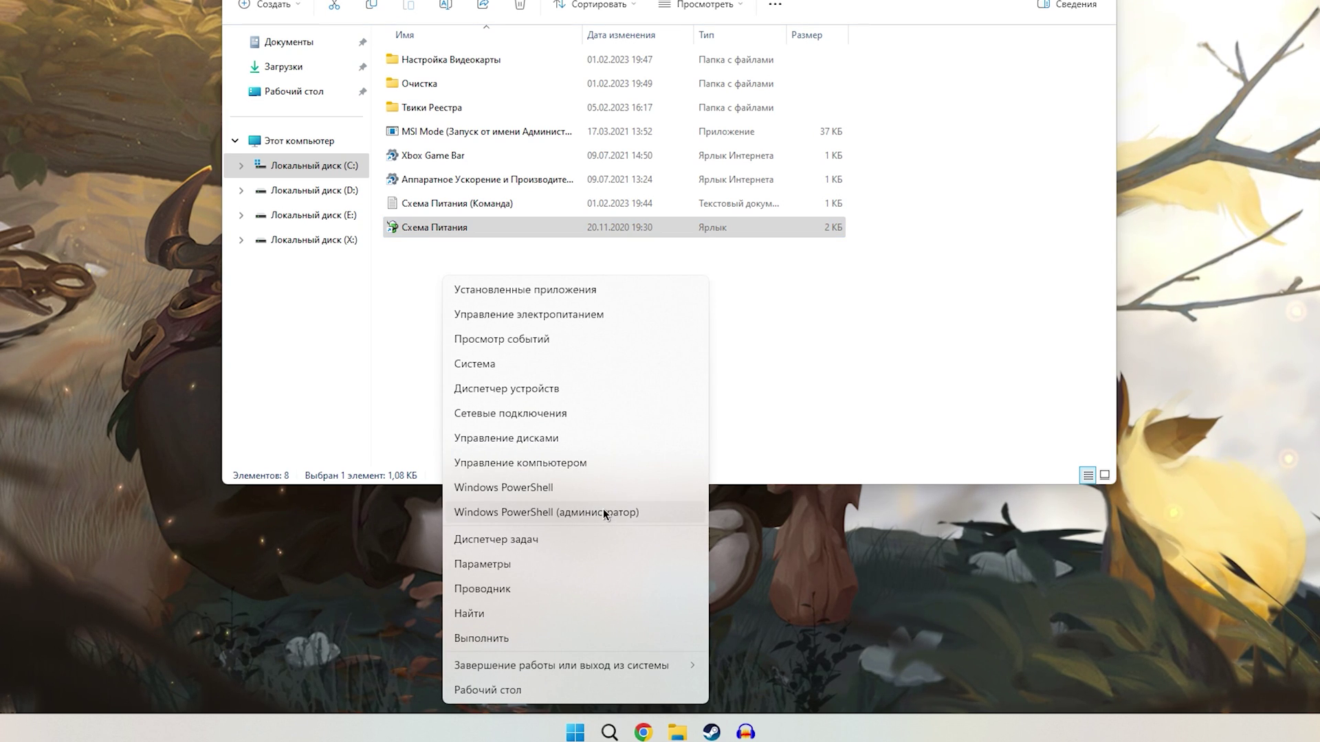
left_click(604, 512)
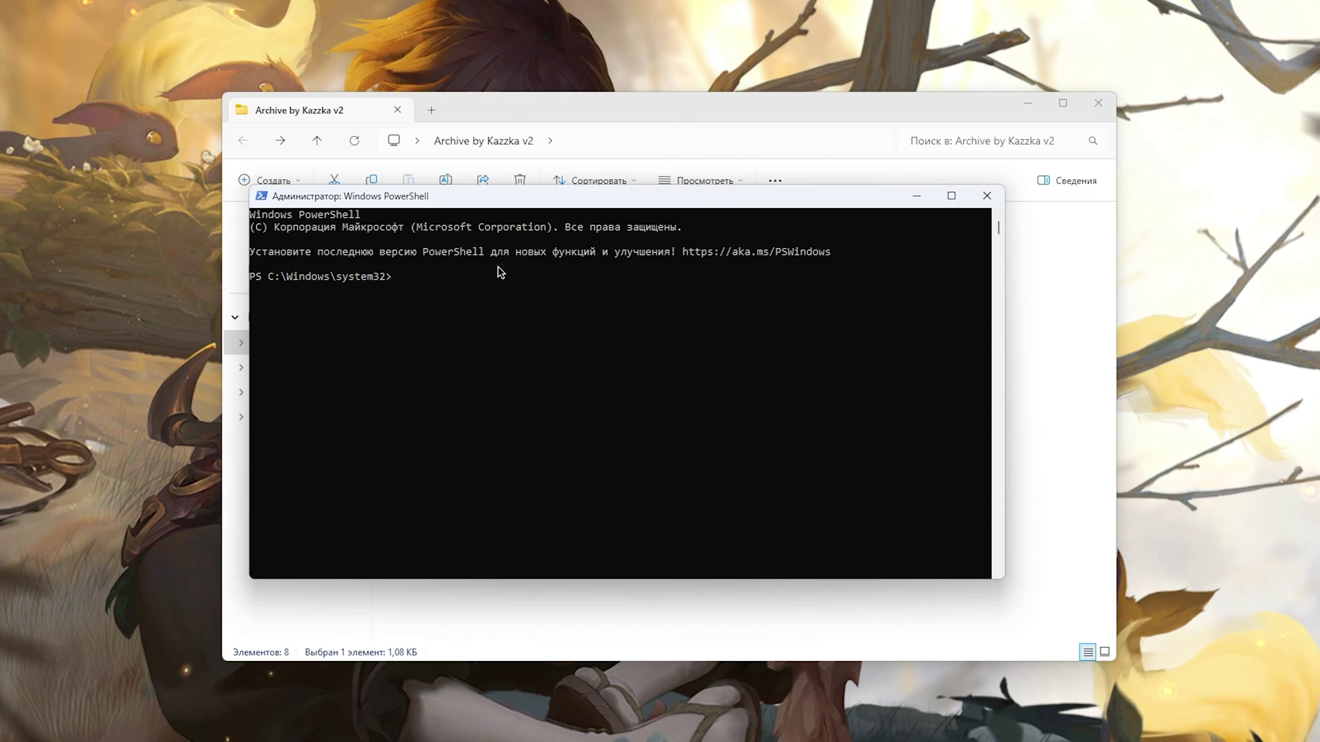
key("ctrl+v")
key("Return")
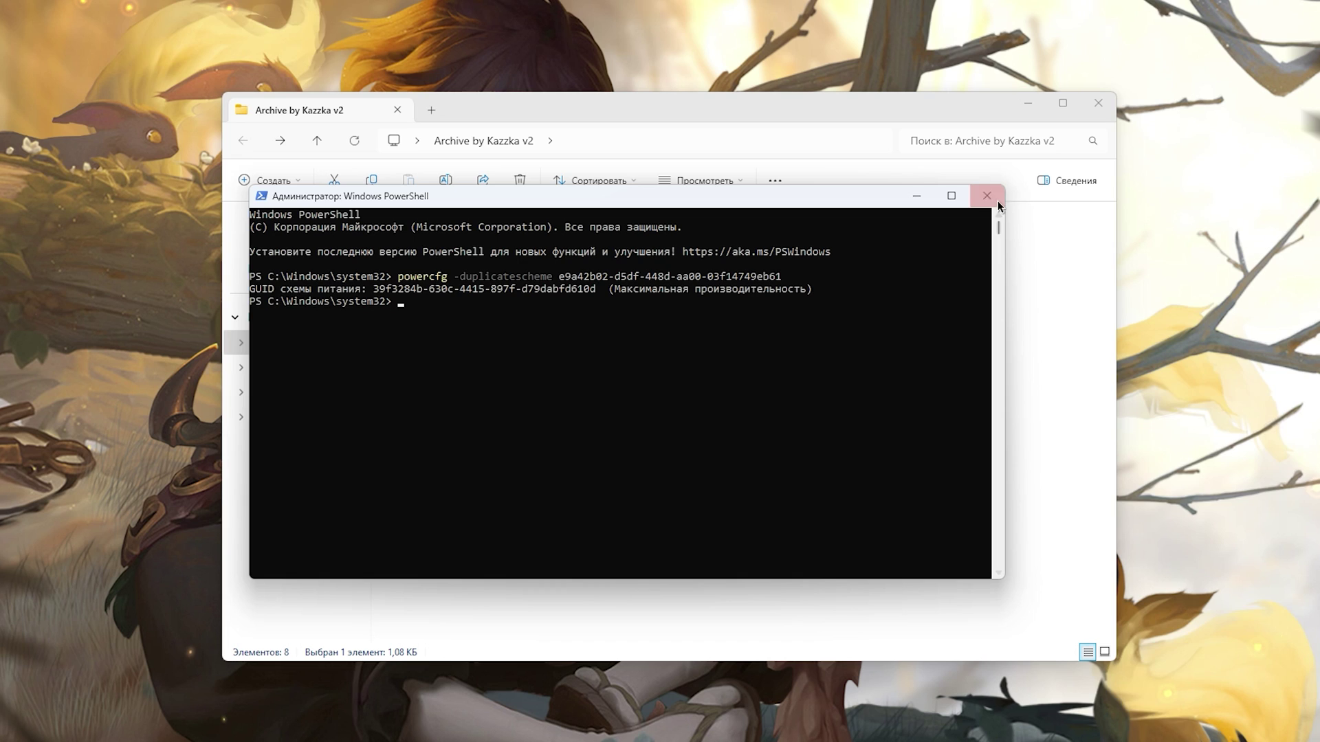
left_click(997, 199)
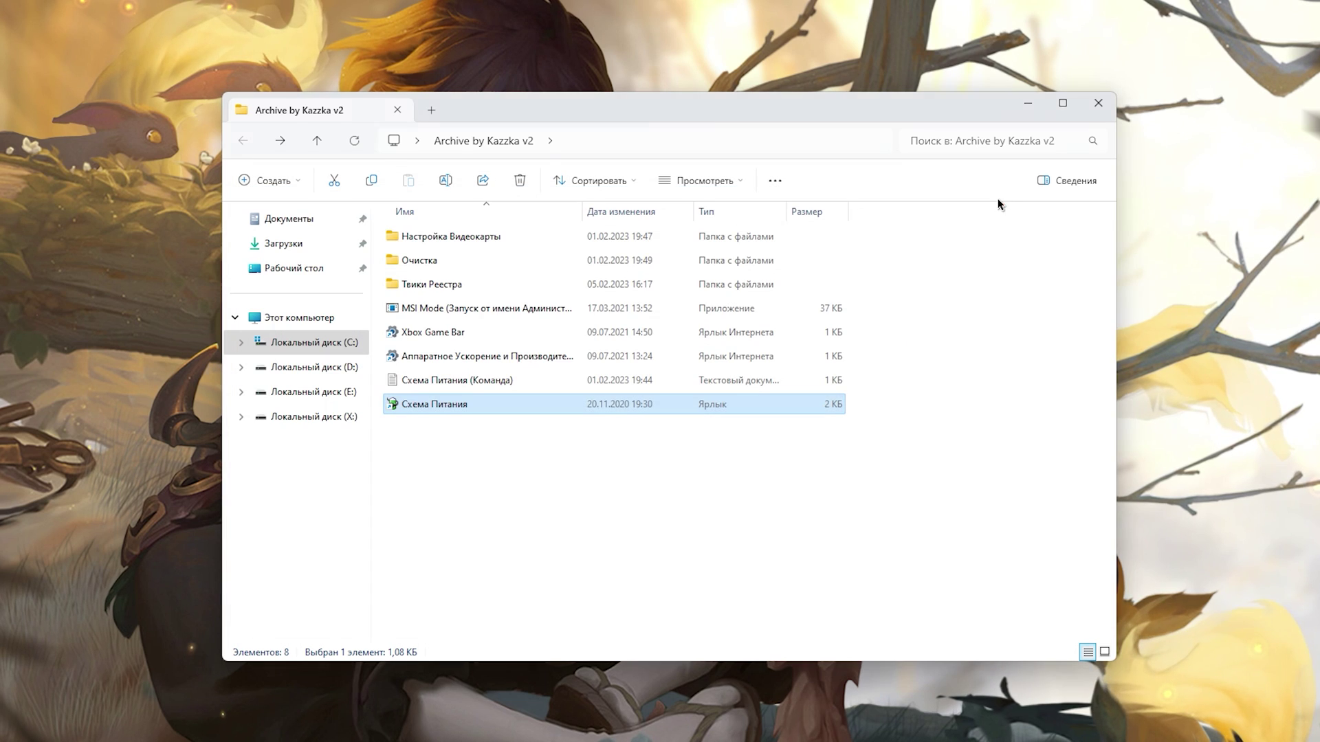
Step: Open the "Схема Питания" shortcut and activate the "Максимальная производительность" plan under the additional power schemes
double_click(528, 411)
left_click(474, 396)
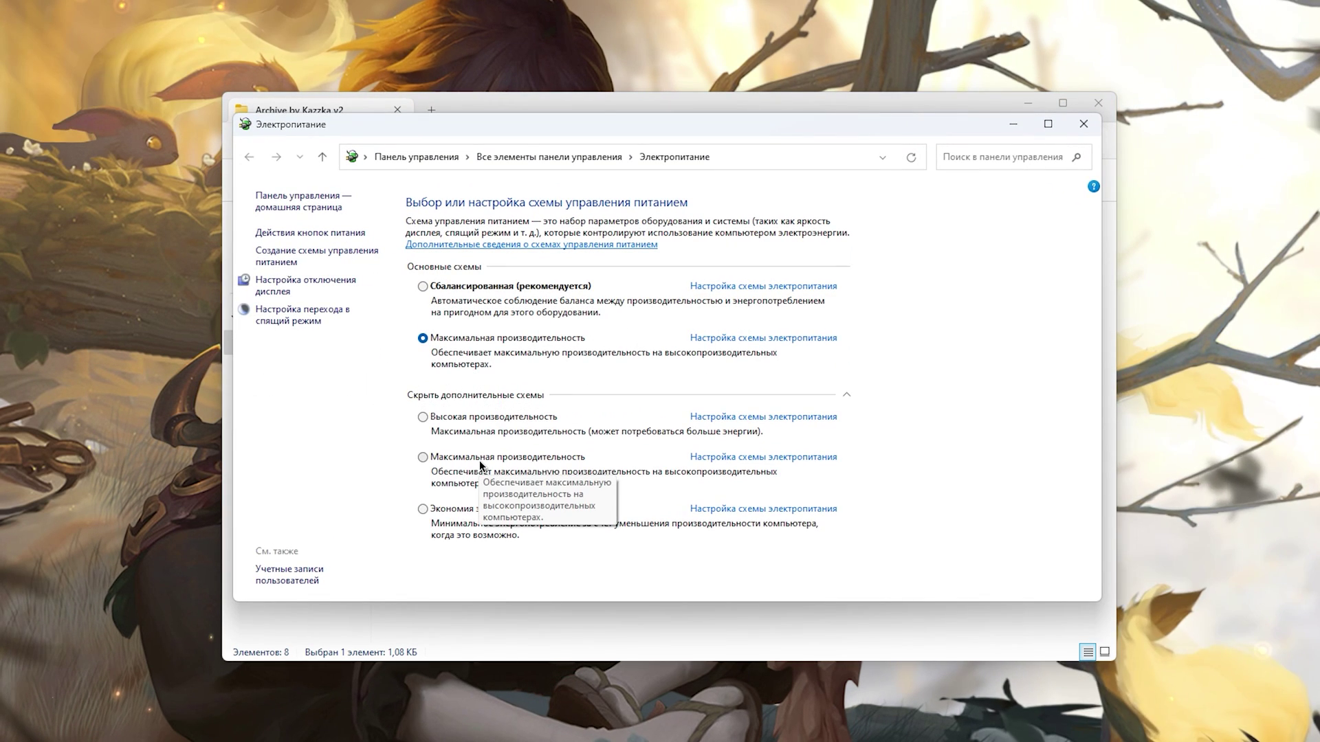
left_click(480, 463)
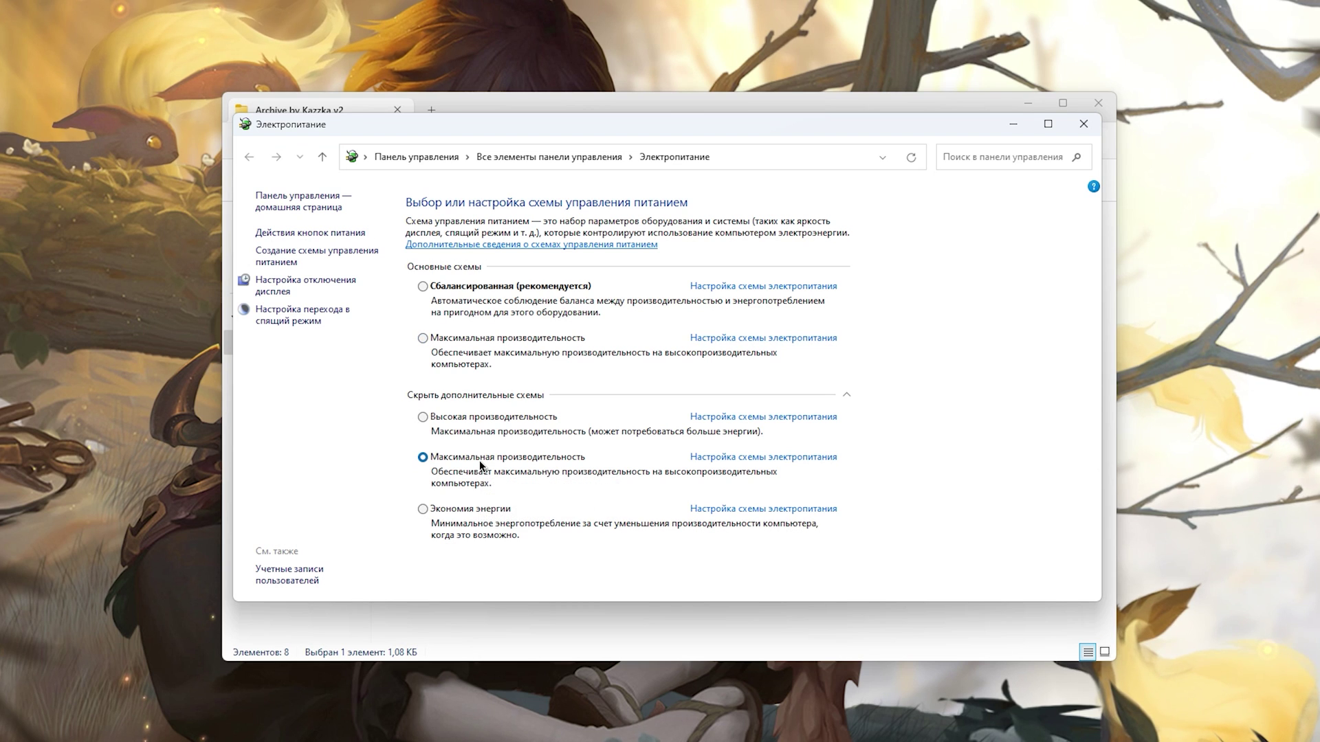
key("alt+F4")
Step: Run the MSI Mode application from the "Archive by Kazzka v2" folder as administrator and allow it to make changes
left_click(536, 318)
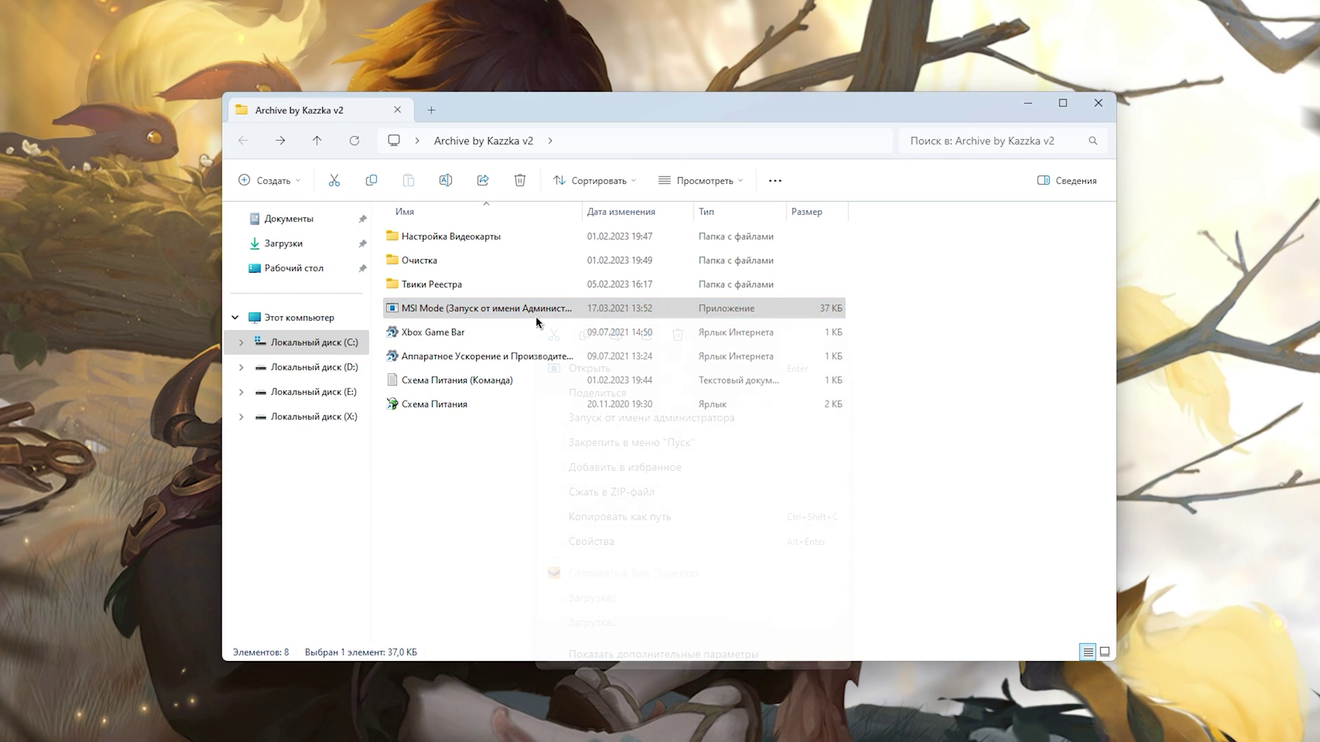
right_click(535, 316)
left_click(621, 418)
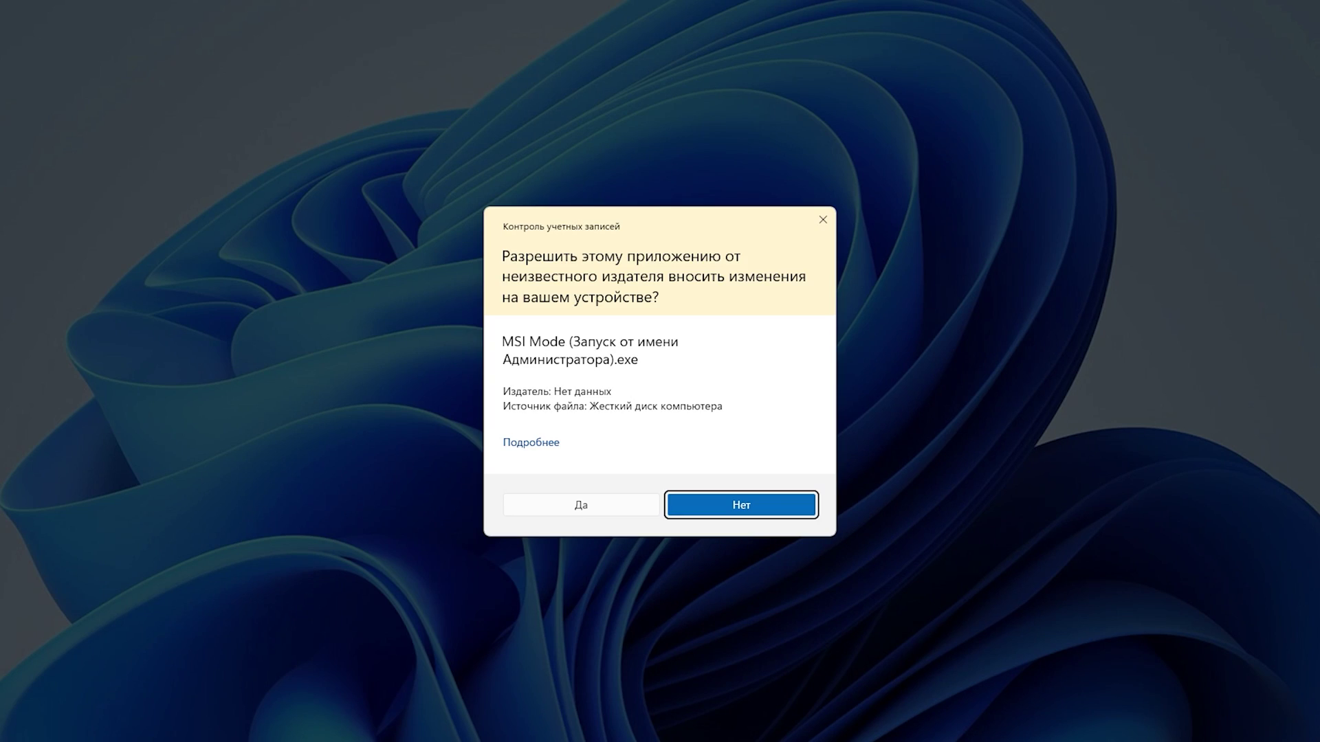
left_click(571, 505)
Step: Set the interrupt priority of the NVIDIA GeForce RTX 3060 Ti to High with MSI enabled, and close the utility
left_click(370, 357)
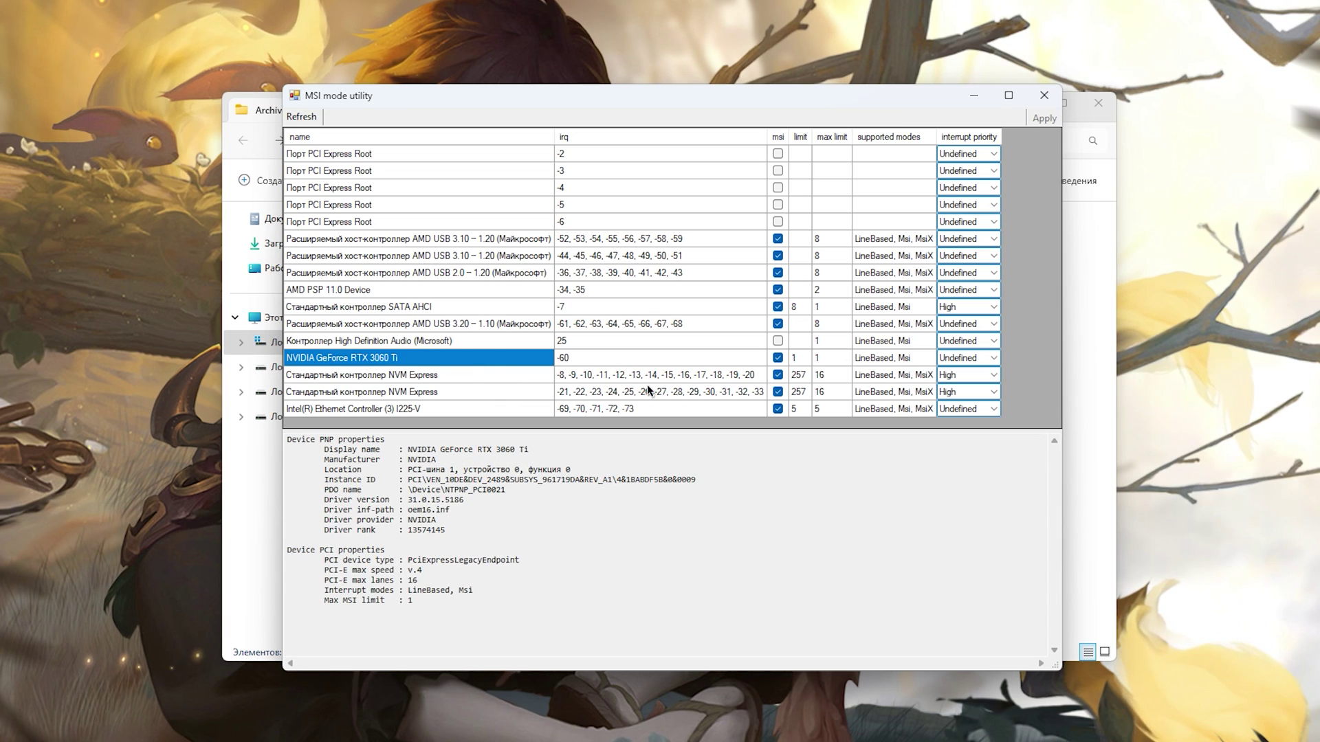
left_click(778, 358)
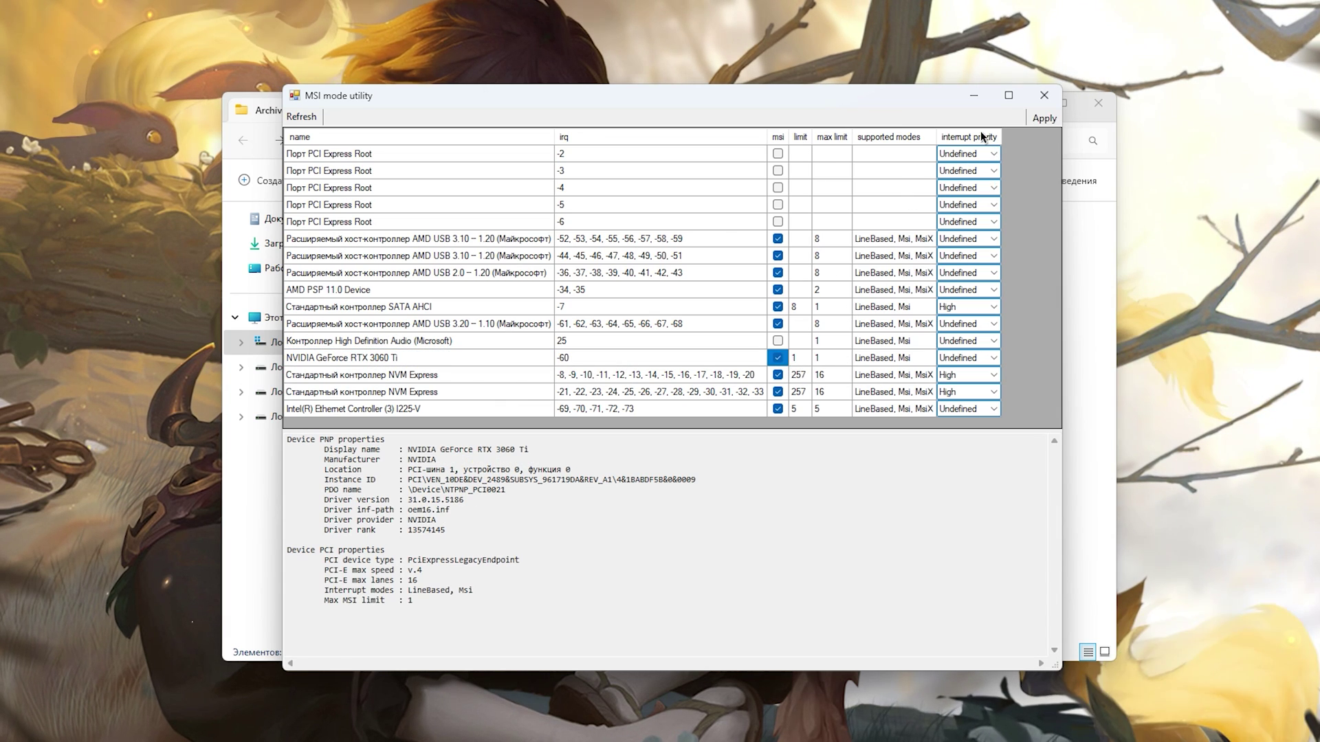
left_click(966, 377)
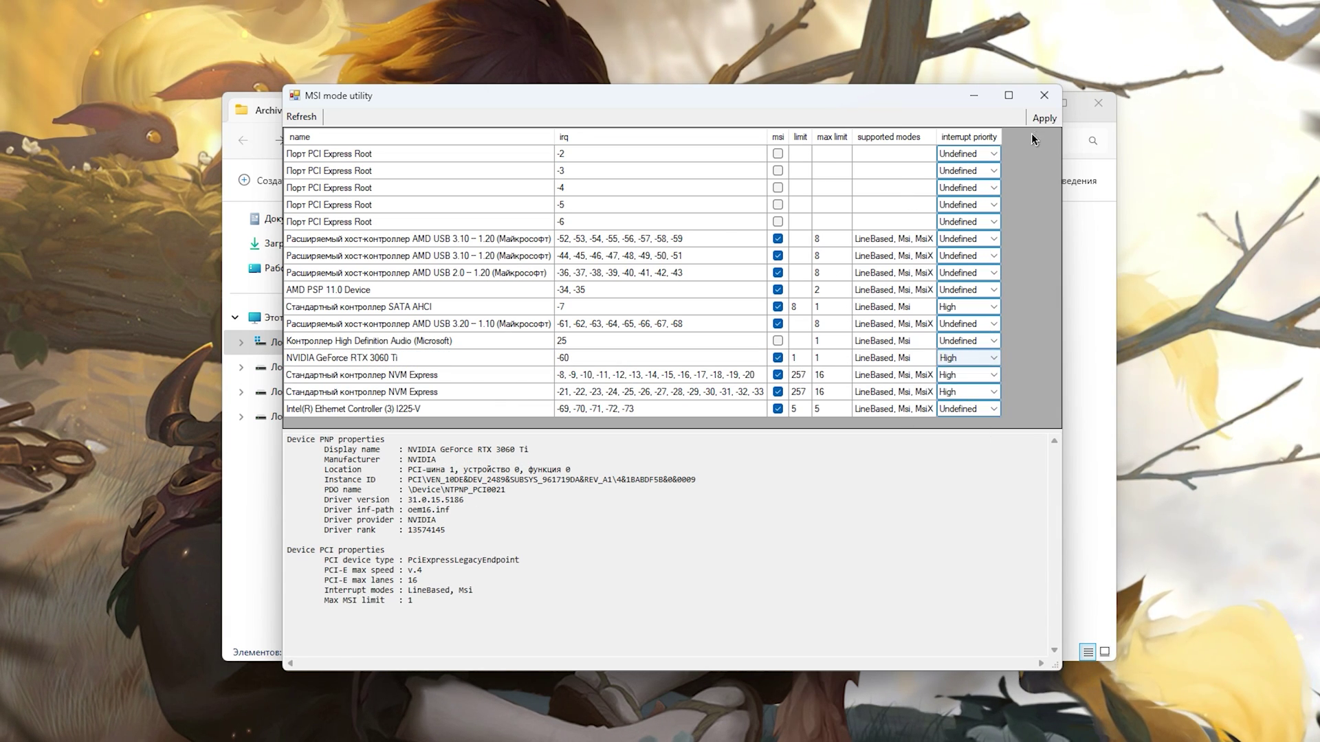
left_click(1044, 96)
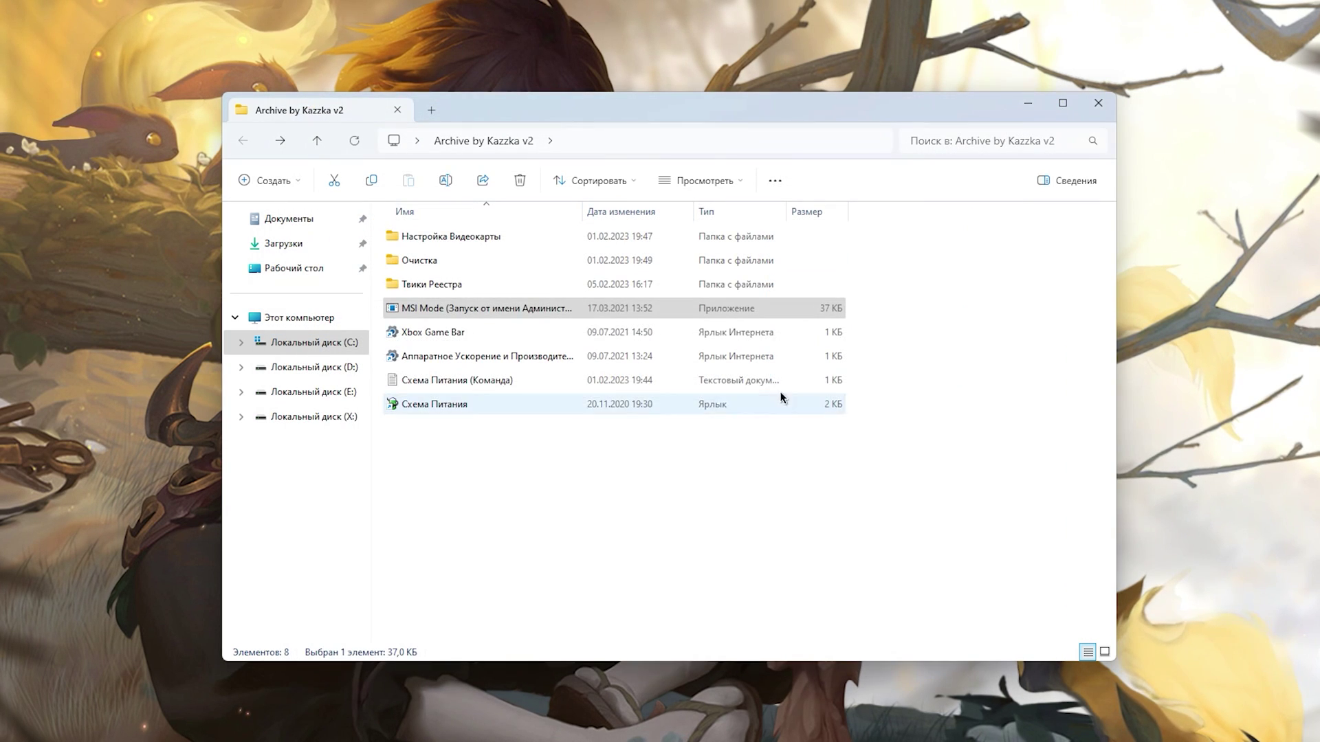
Step: Open the "Твики Реестра" folder containing the registry tweak files
double_click(493, 284)
left_click_drag(888, 262, 616, 385)
left_click(561, 448)
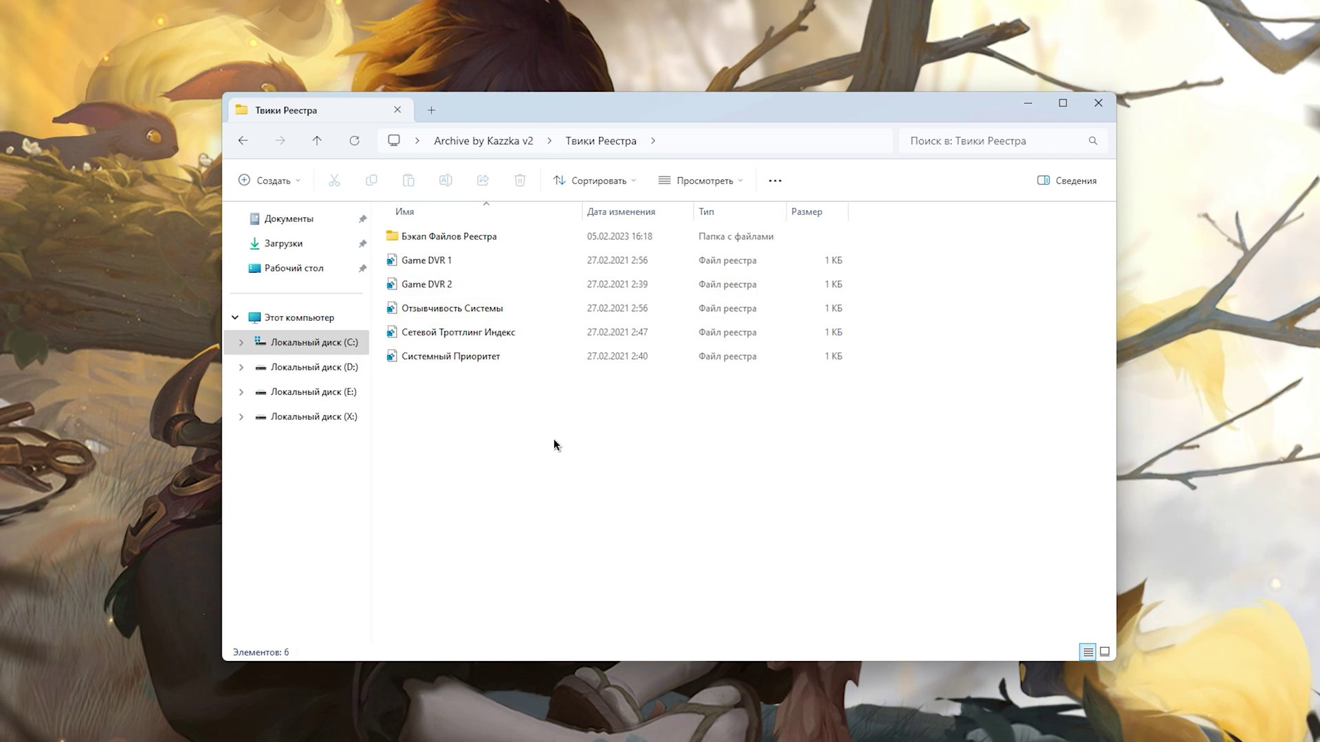
Step: Open the "Бэкап Файлов Реестра" subfolder and look over its registry backup files
double_click(453, 237)
left_click_drag(486, 462, 456, 317)
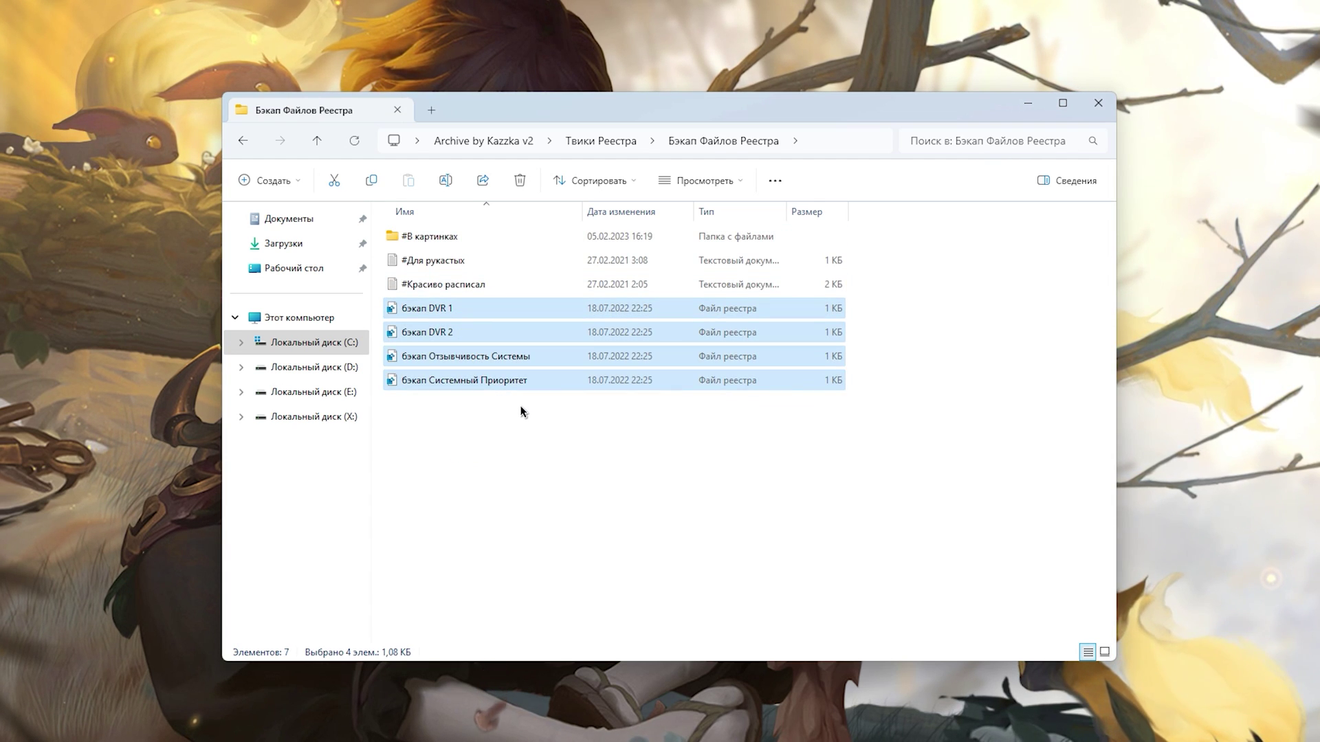
left_click(707, 333)
left_click(884, 324)
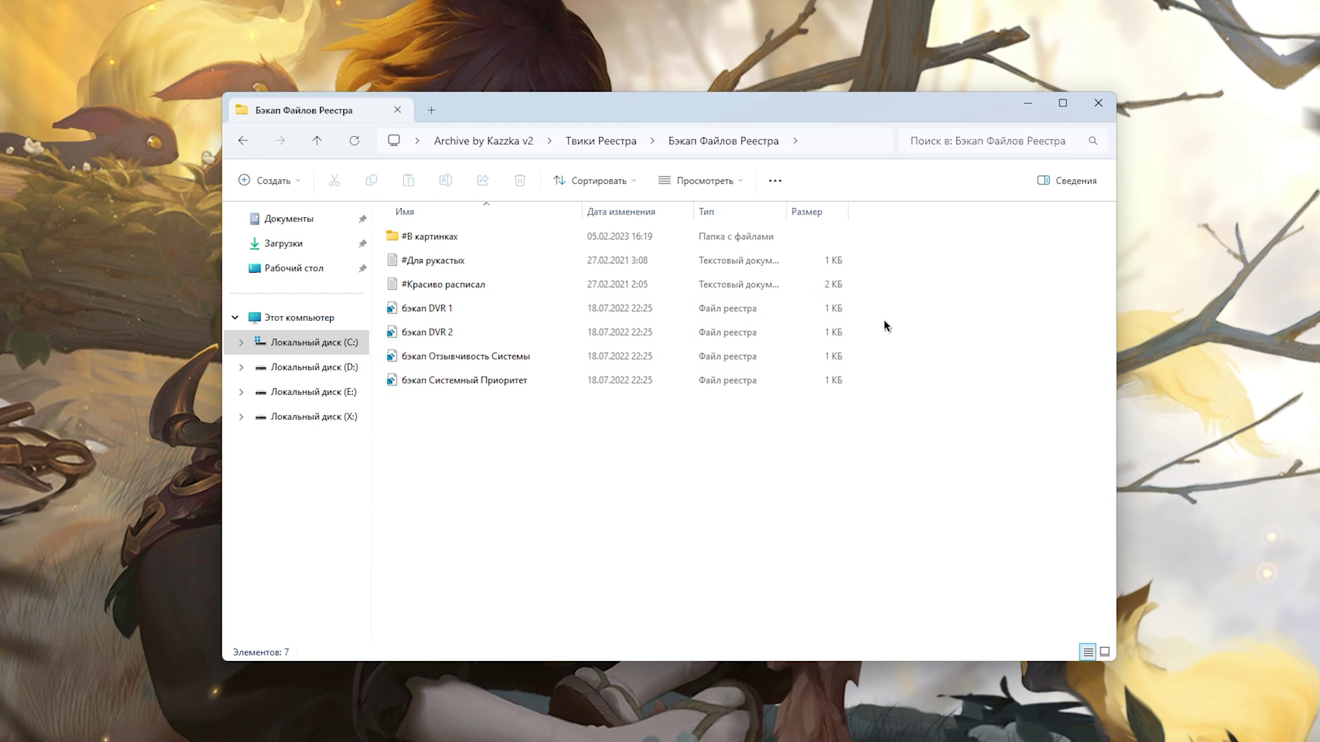
left_click_drag(884, 324, 773, 481)
left_click(772, 481)
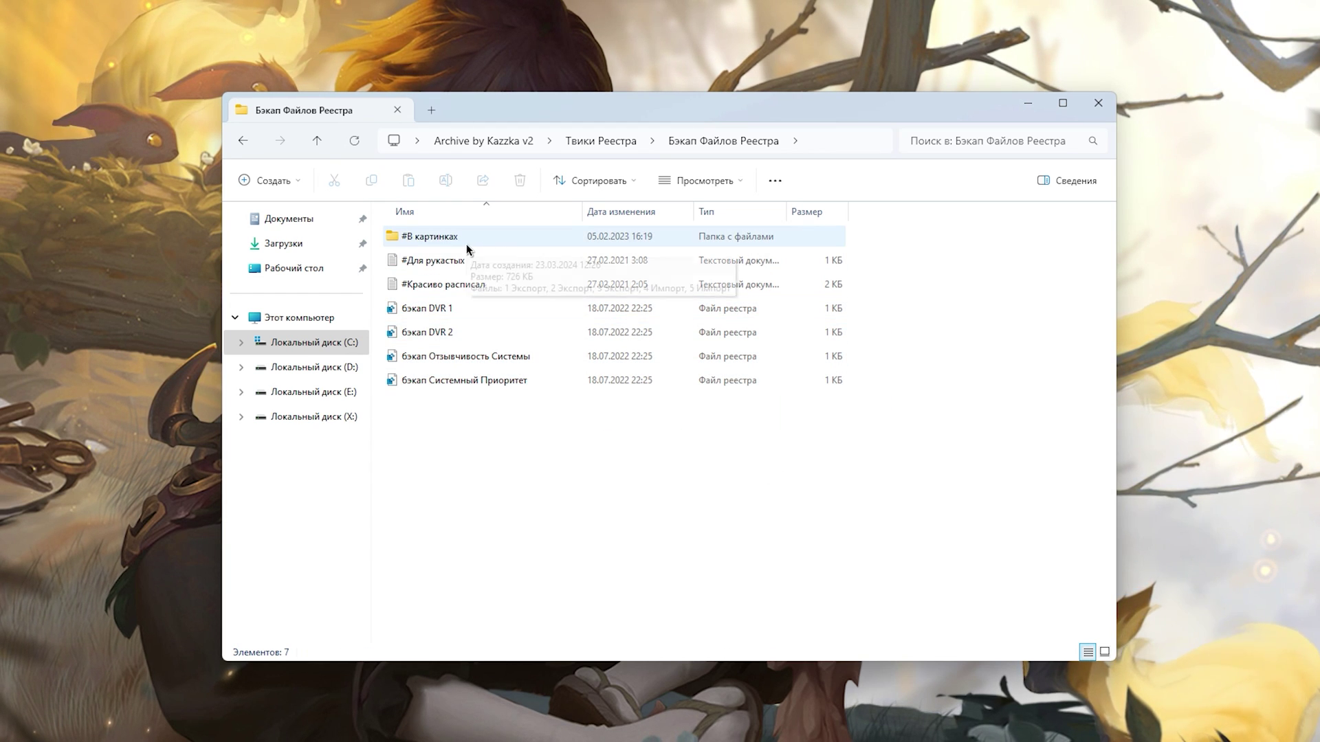
Step: Look into the "#В картинках" folder, return, and point out the text guides "#Для рукастых" and "#Красиво расписал"
double_click(491, 246)
key("alt+Left")
left_click(396, 264)
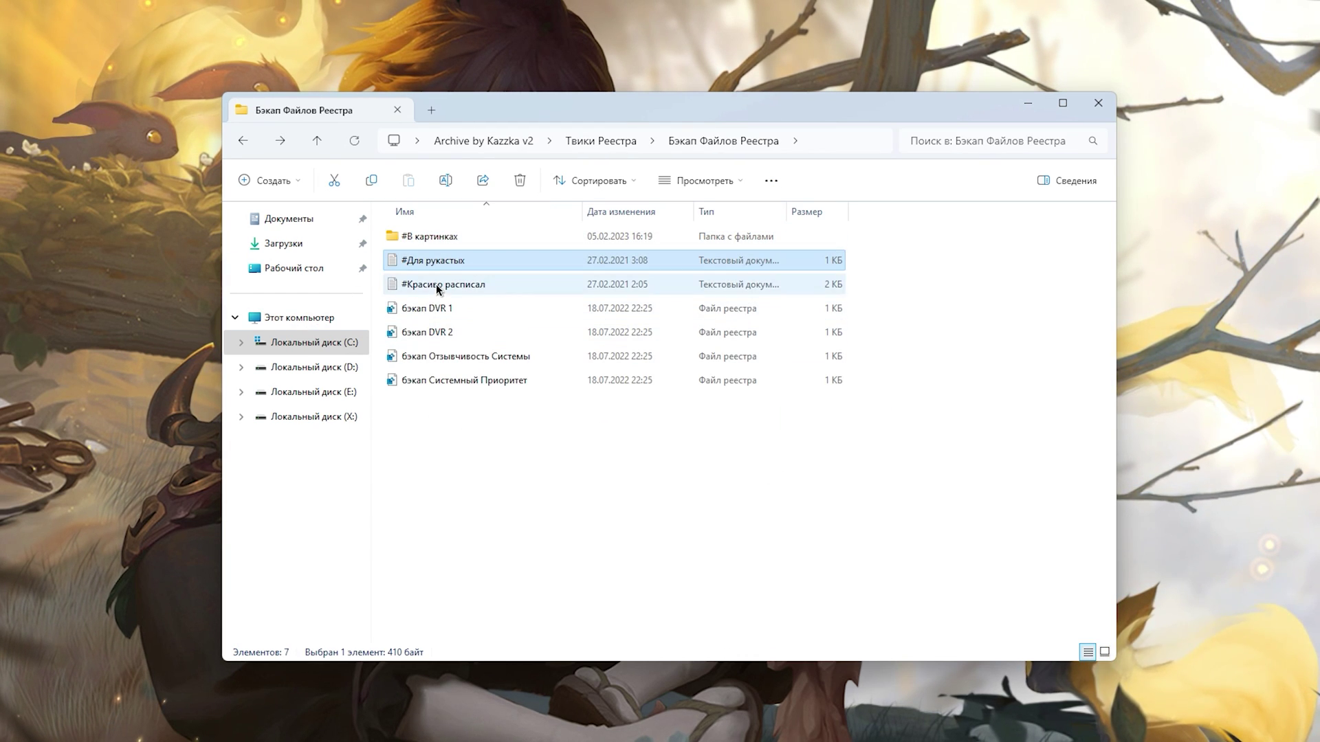
left_click(438, 284)
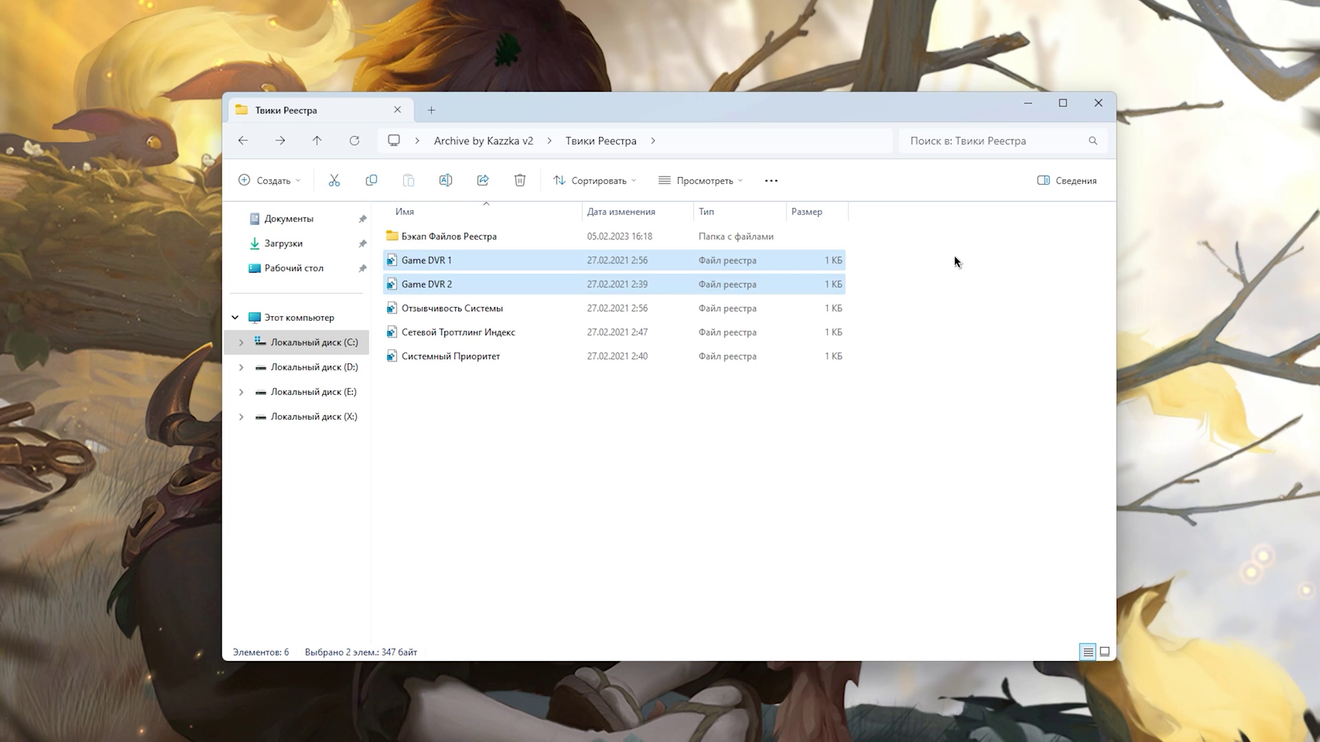
Step: In the "Твики Реестра" folder, view the extended file commands, including Слияние, for "Game DVR 1" and "Game DVR 2" without running any
left_click(955, 260)
left_click(479, 261)
right_click(480, 261)
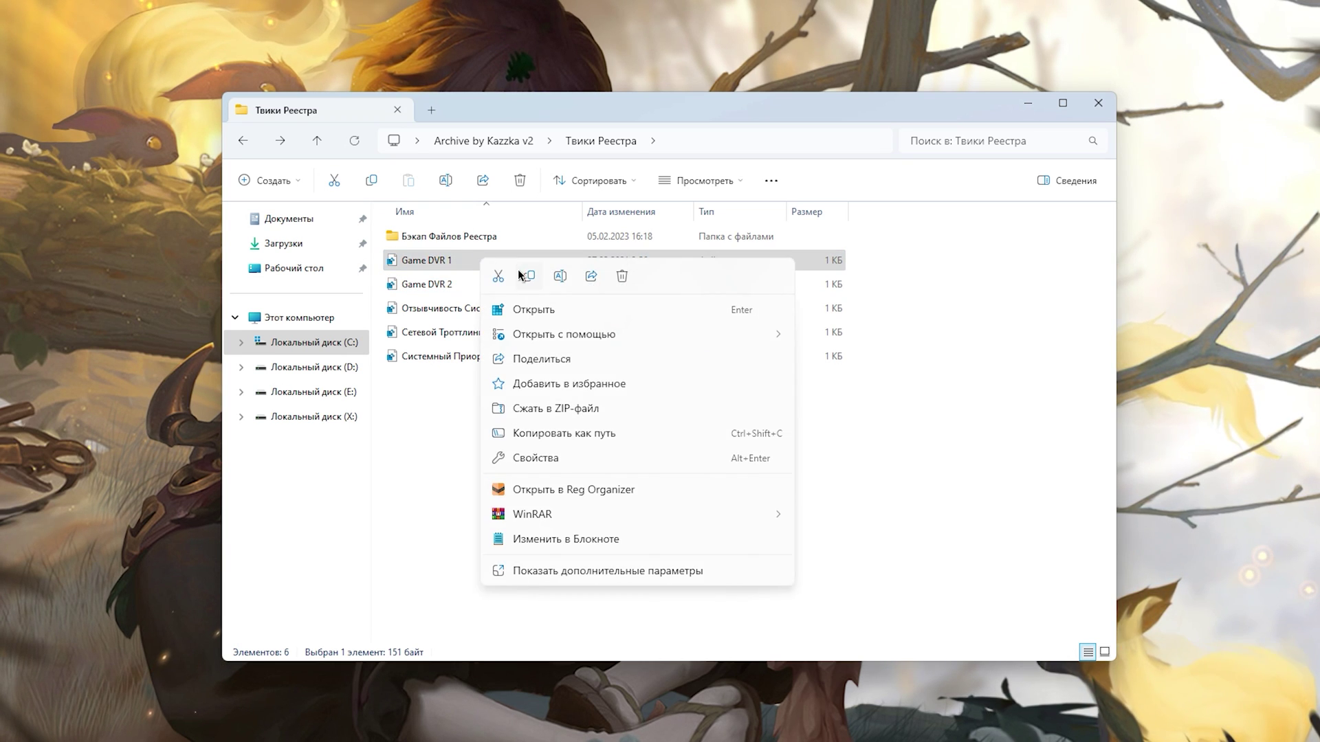
left_click(608, 570)
left_click(445, 286)
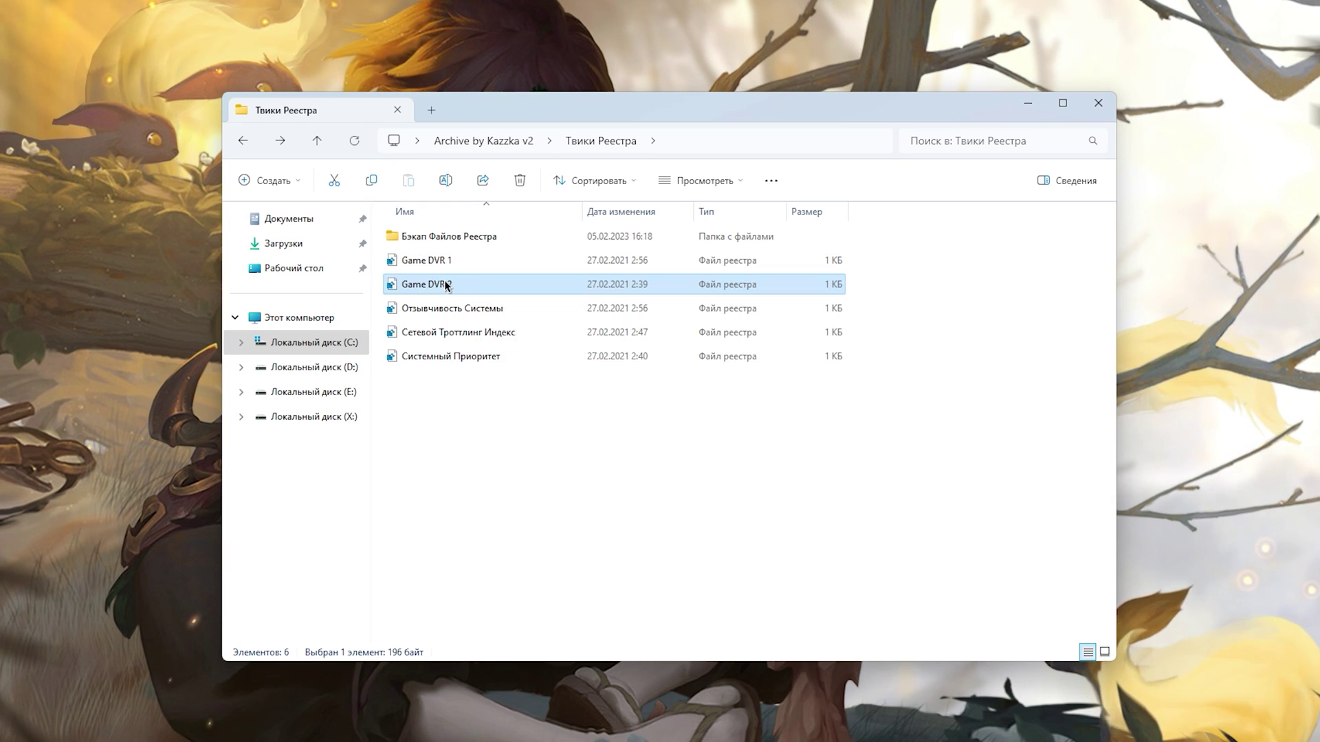
right_click(479, 288)
left_click(560, 594)
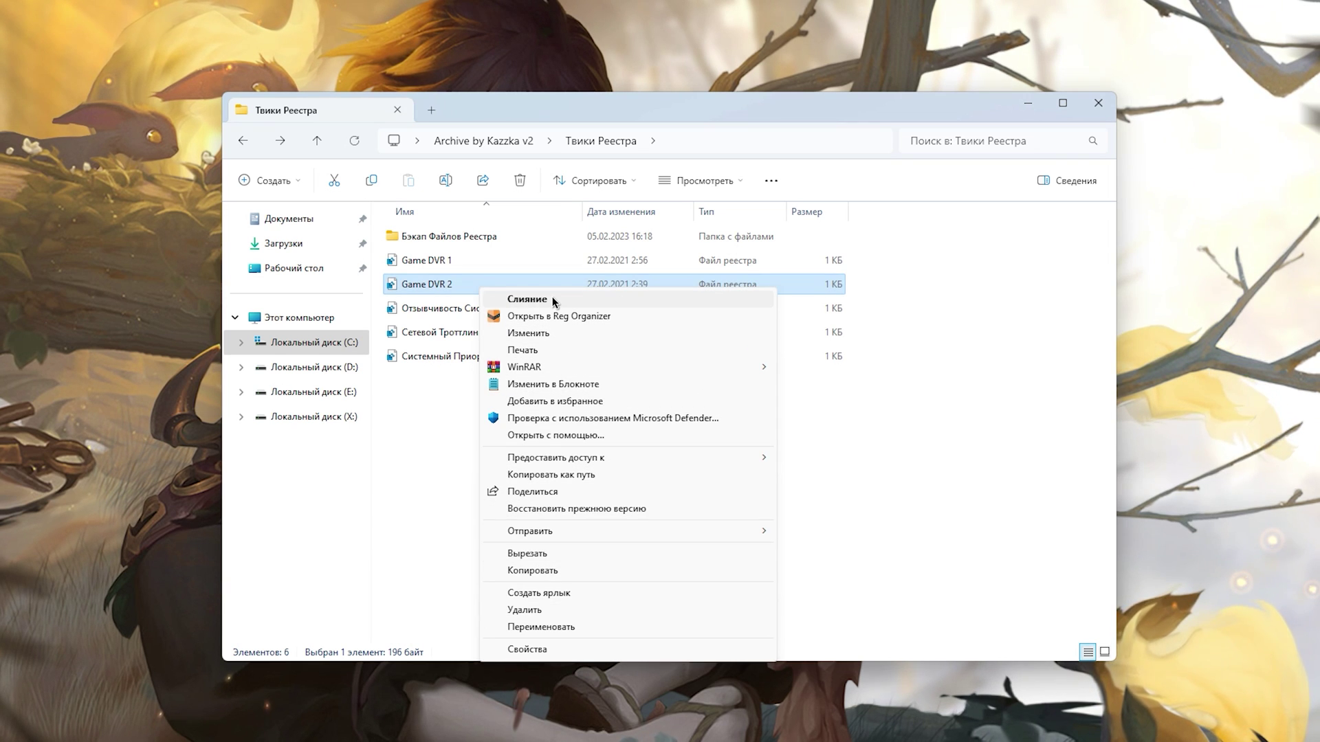
left_click(442, 293)
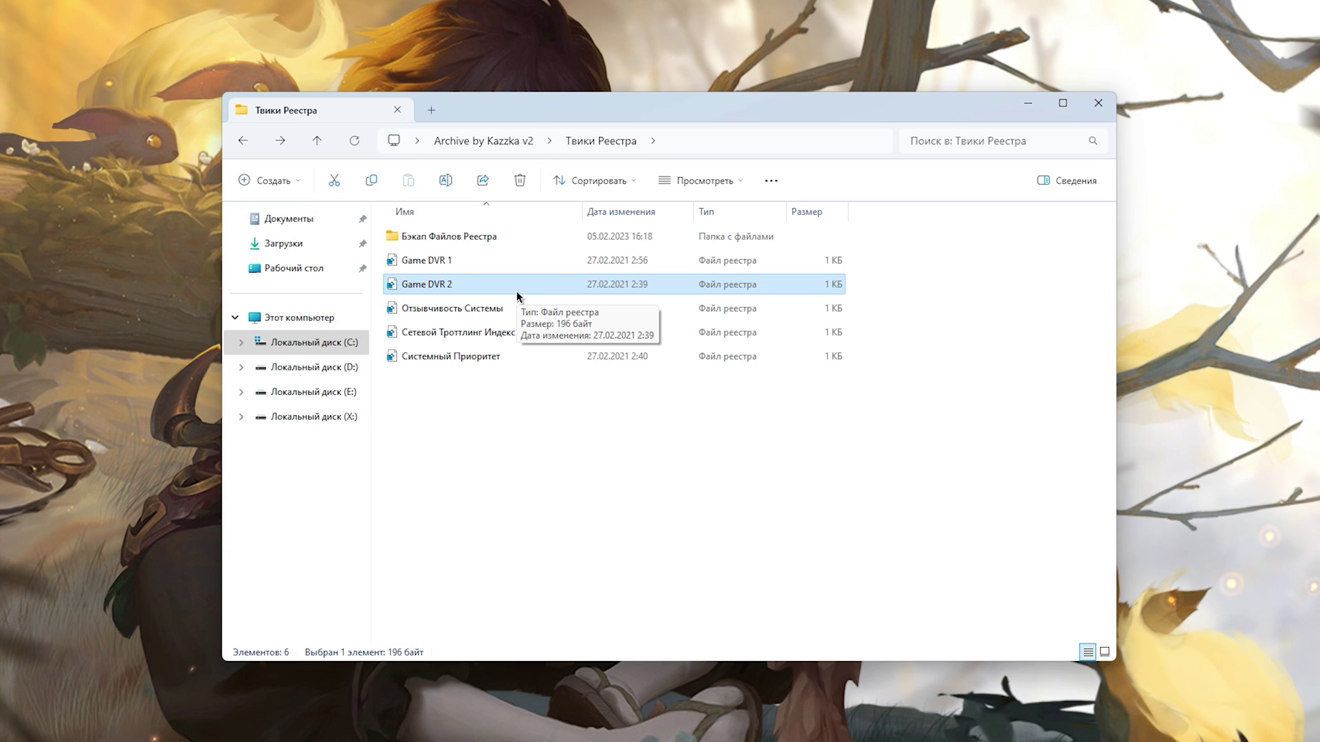
Step: Look through the file commands for "Отзывчивость Системы" and "Системный Приоритет", selecting "Сетевой Троттлинг Индекс" in between
left_click(482, 308)
right_click(483, 309)
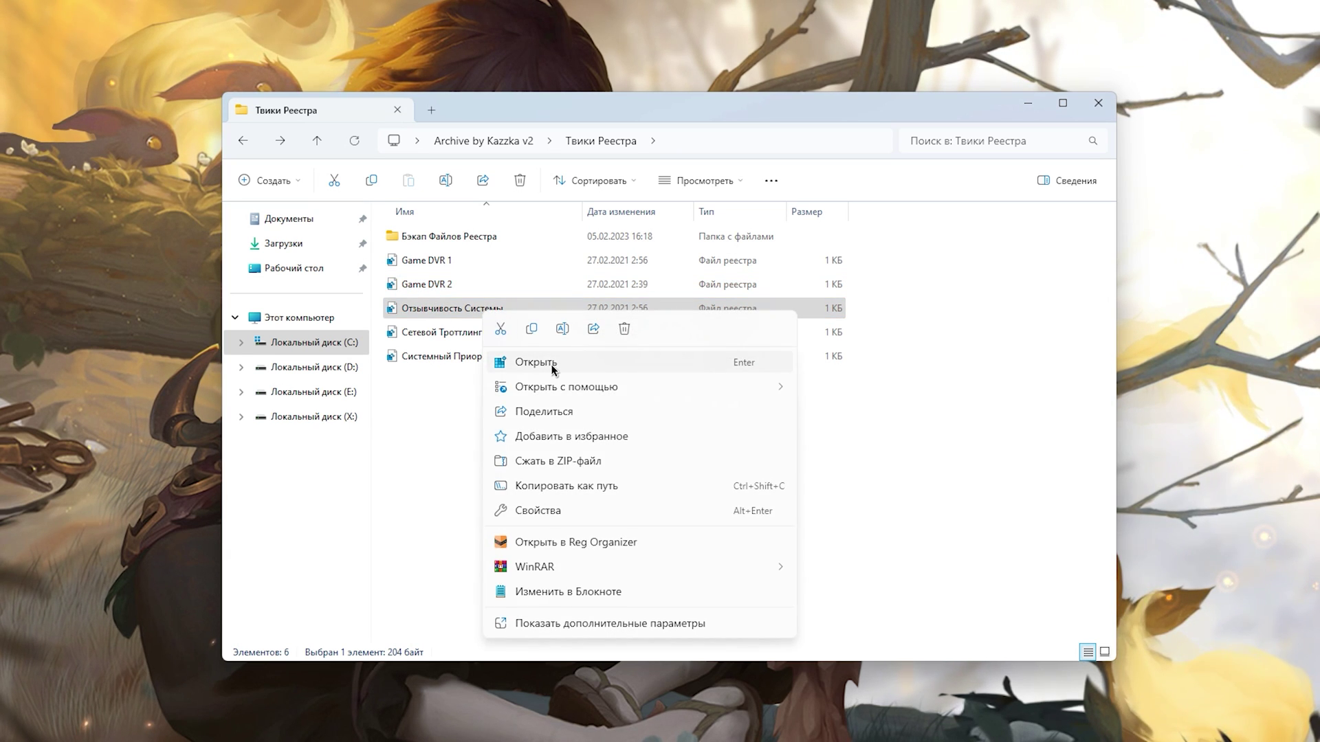
left_click(426, 401)
left_click(473, 339)
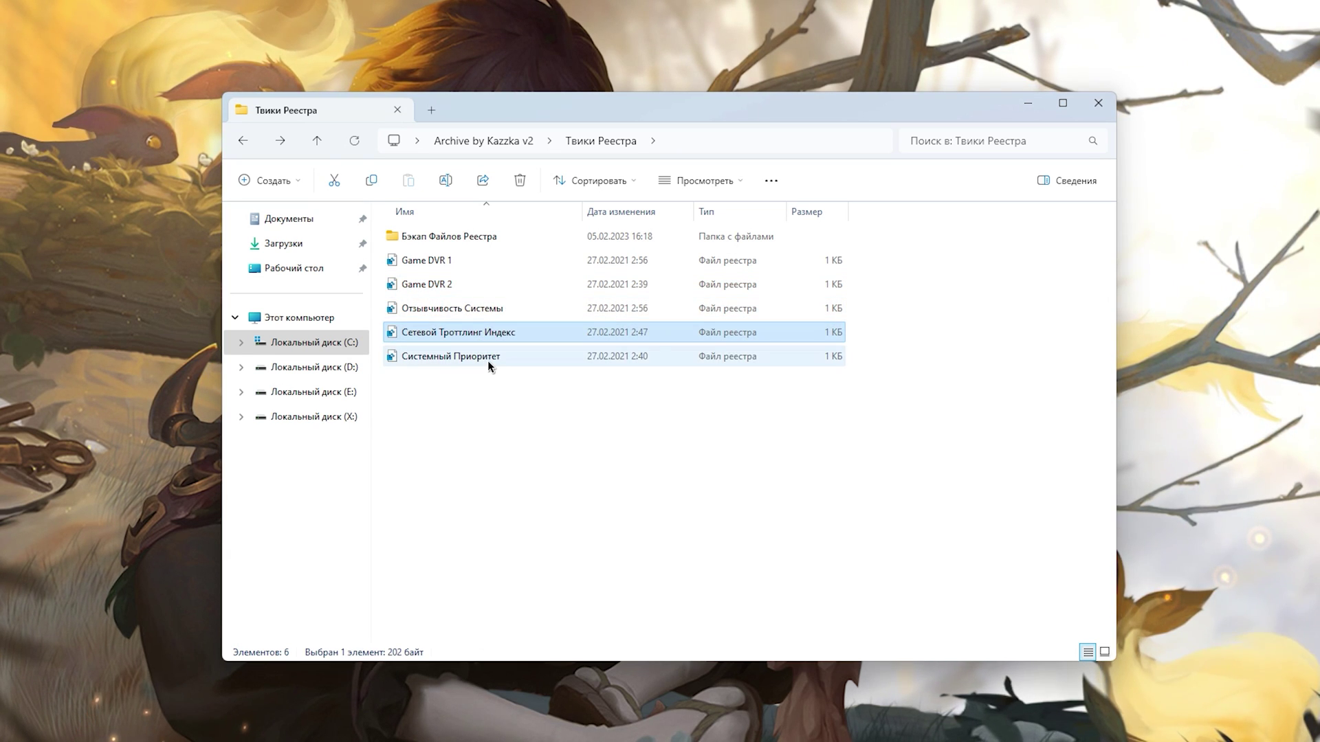
left_click(492, 355)
right_click(494, 353)
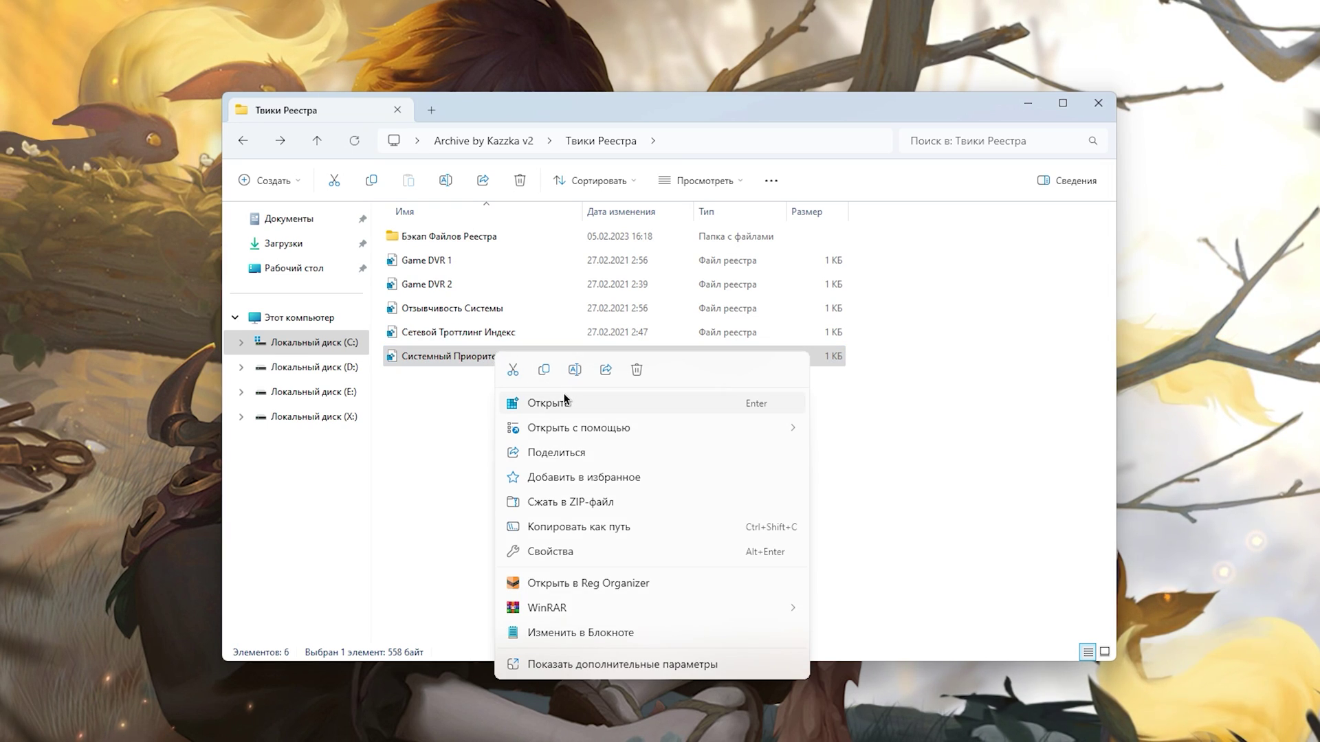